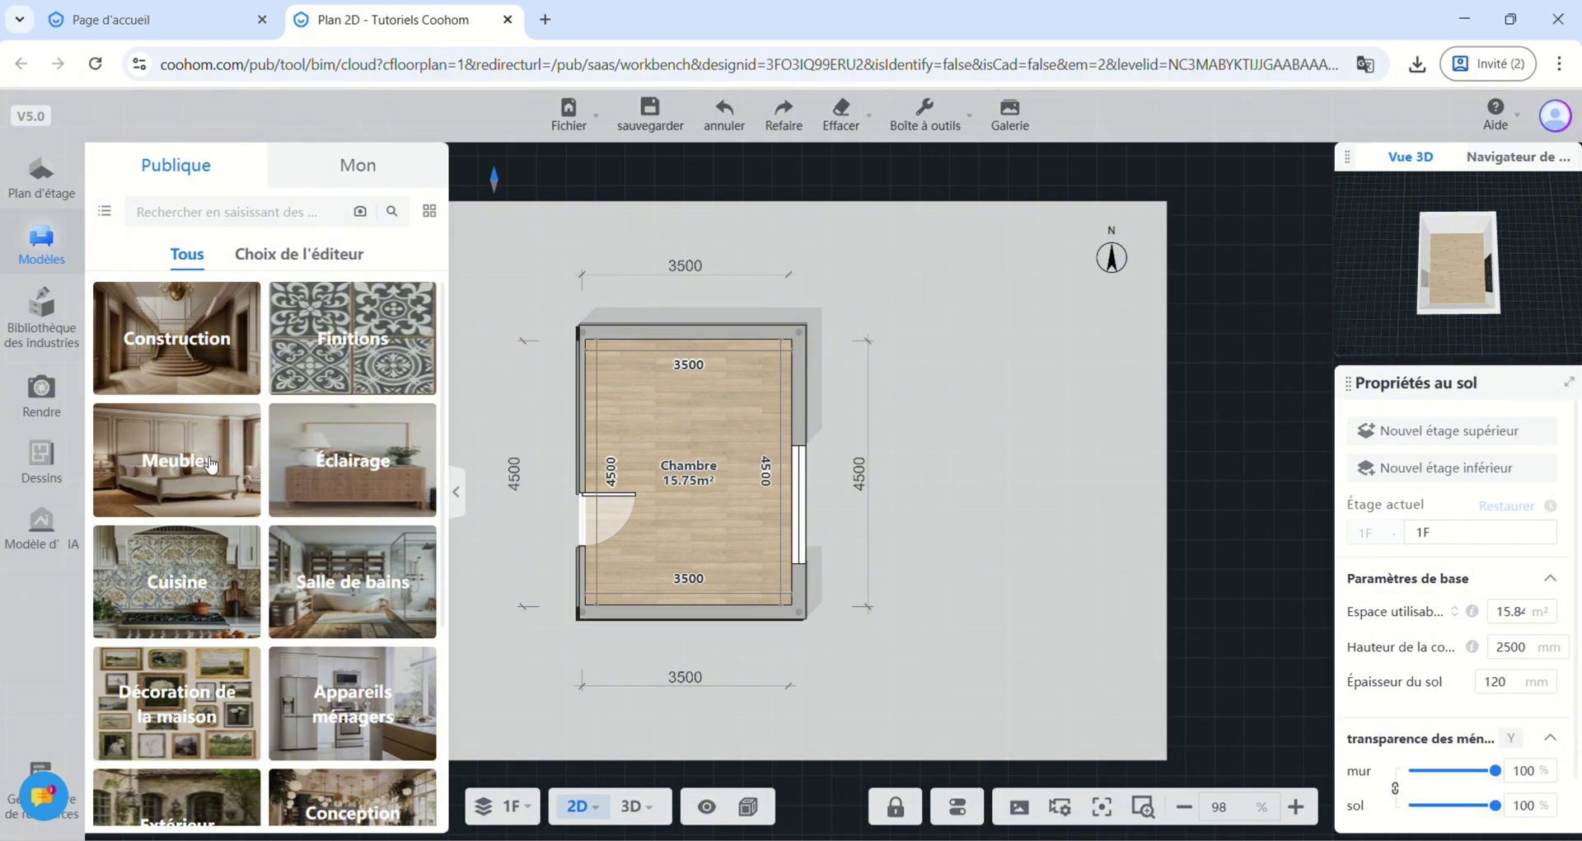
- Browse the public model library's categories, including the commercial design collection (Conception commerciale)
scroll(358, 602, down, 1)
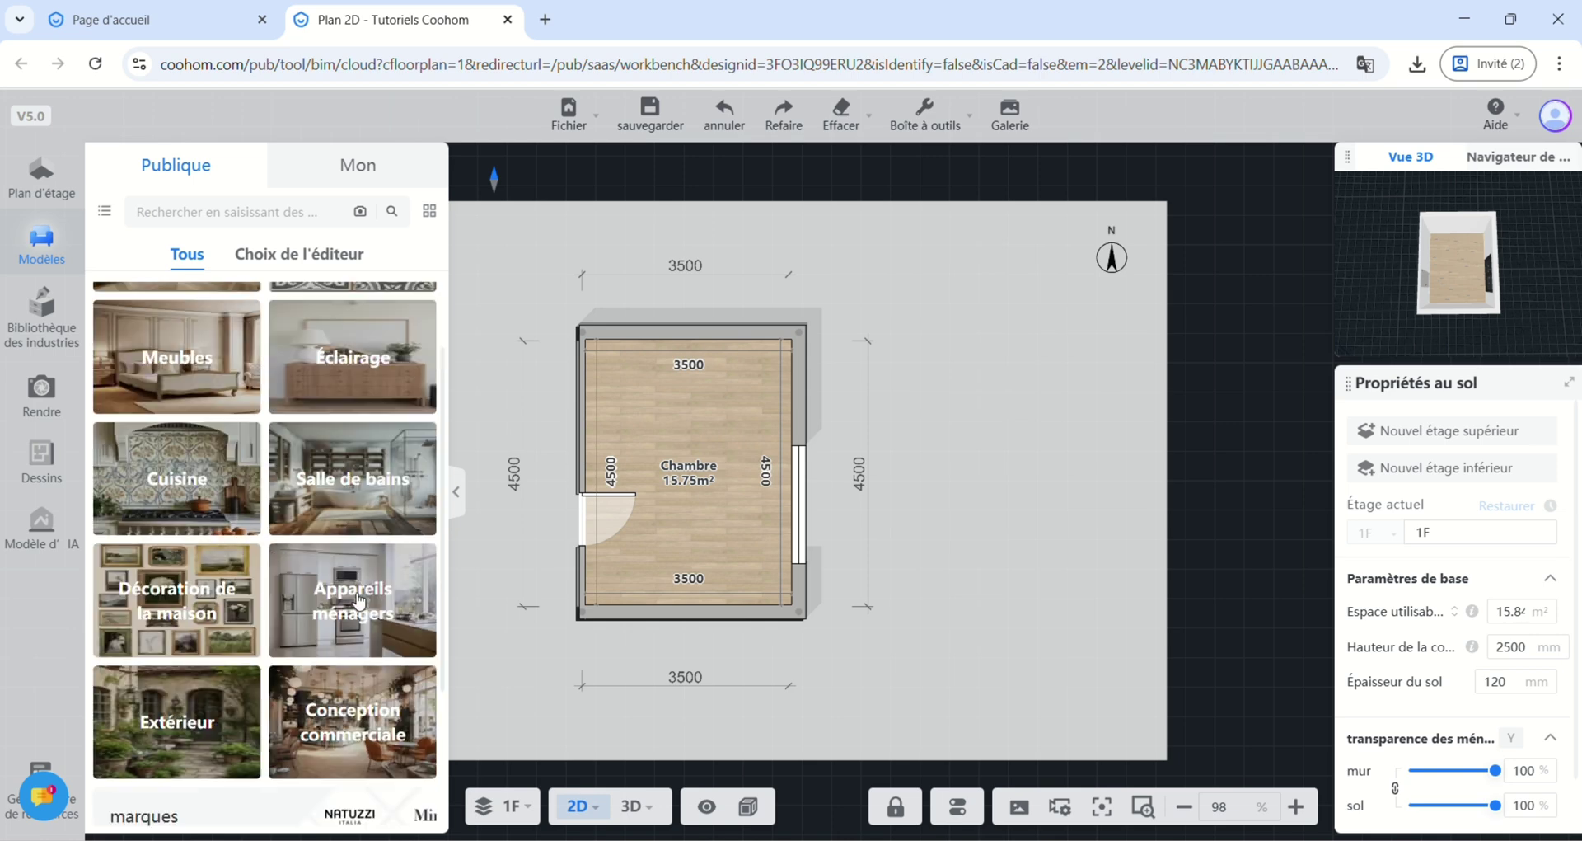
click(326, 718)
scroll(357, 443, down, 3)
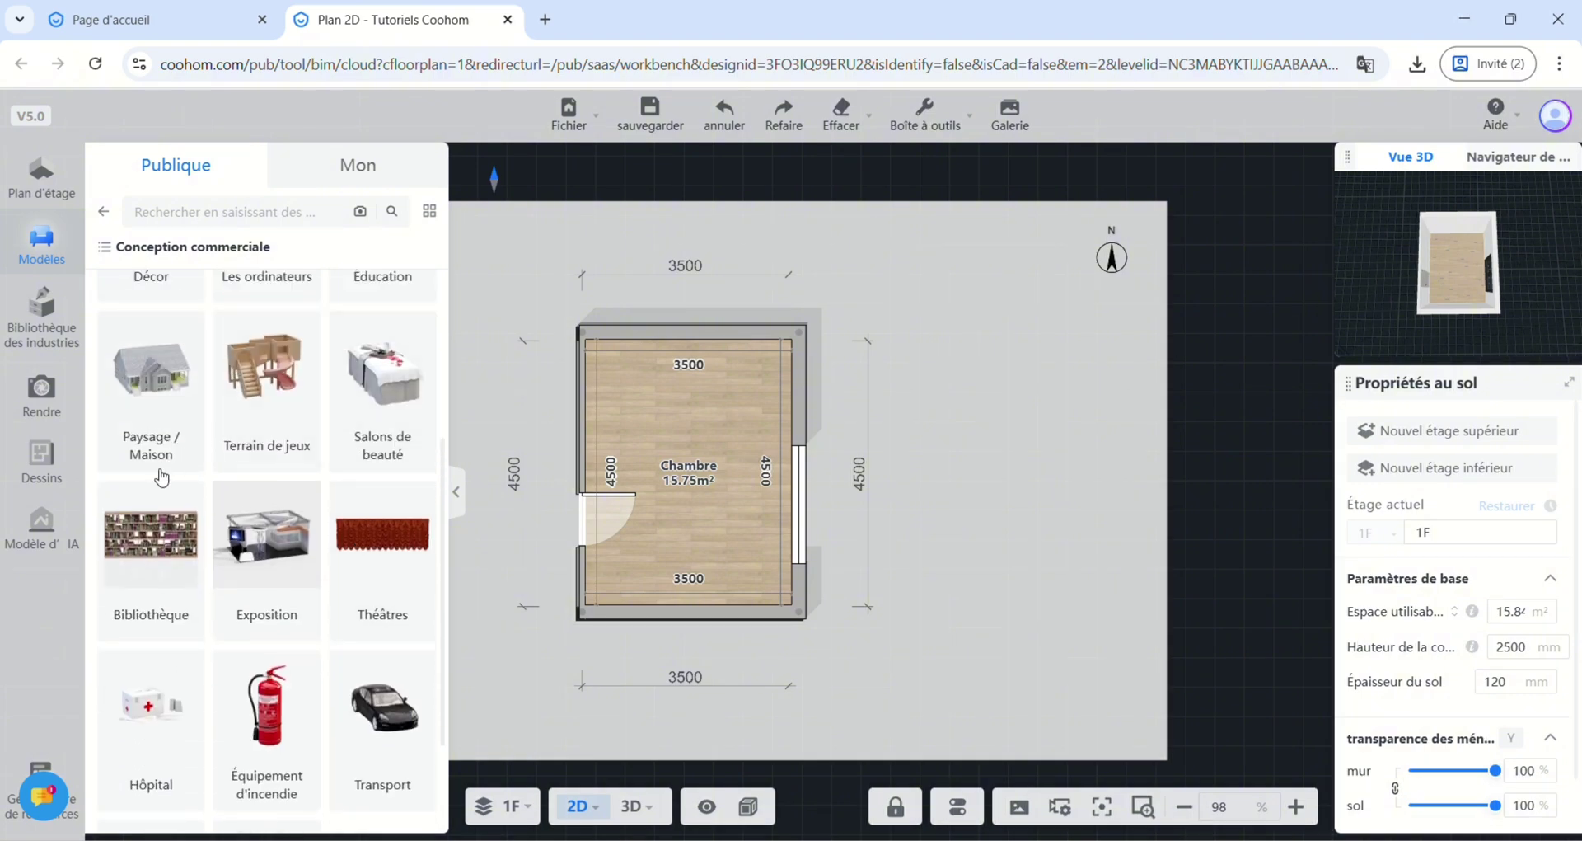
scroll(272, 577, up, 2)
click(103, 211)
scroll(196, 511, down, 3)
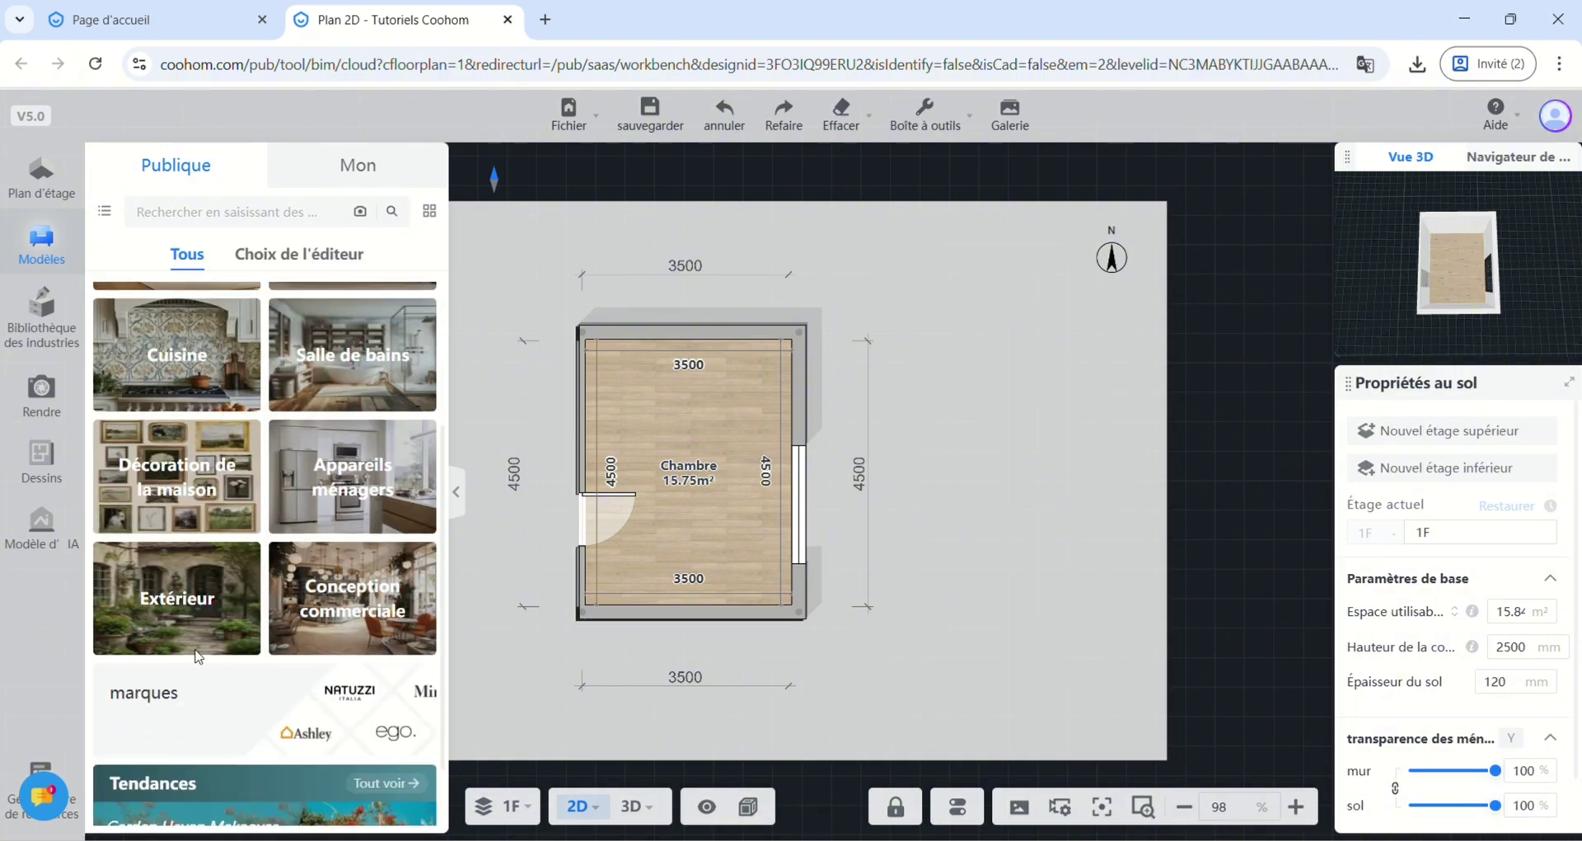
scroll(197, 511, up, 4)
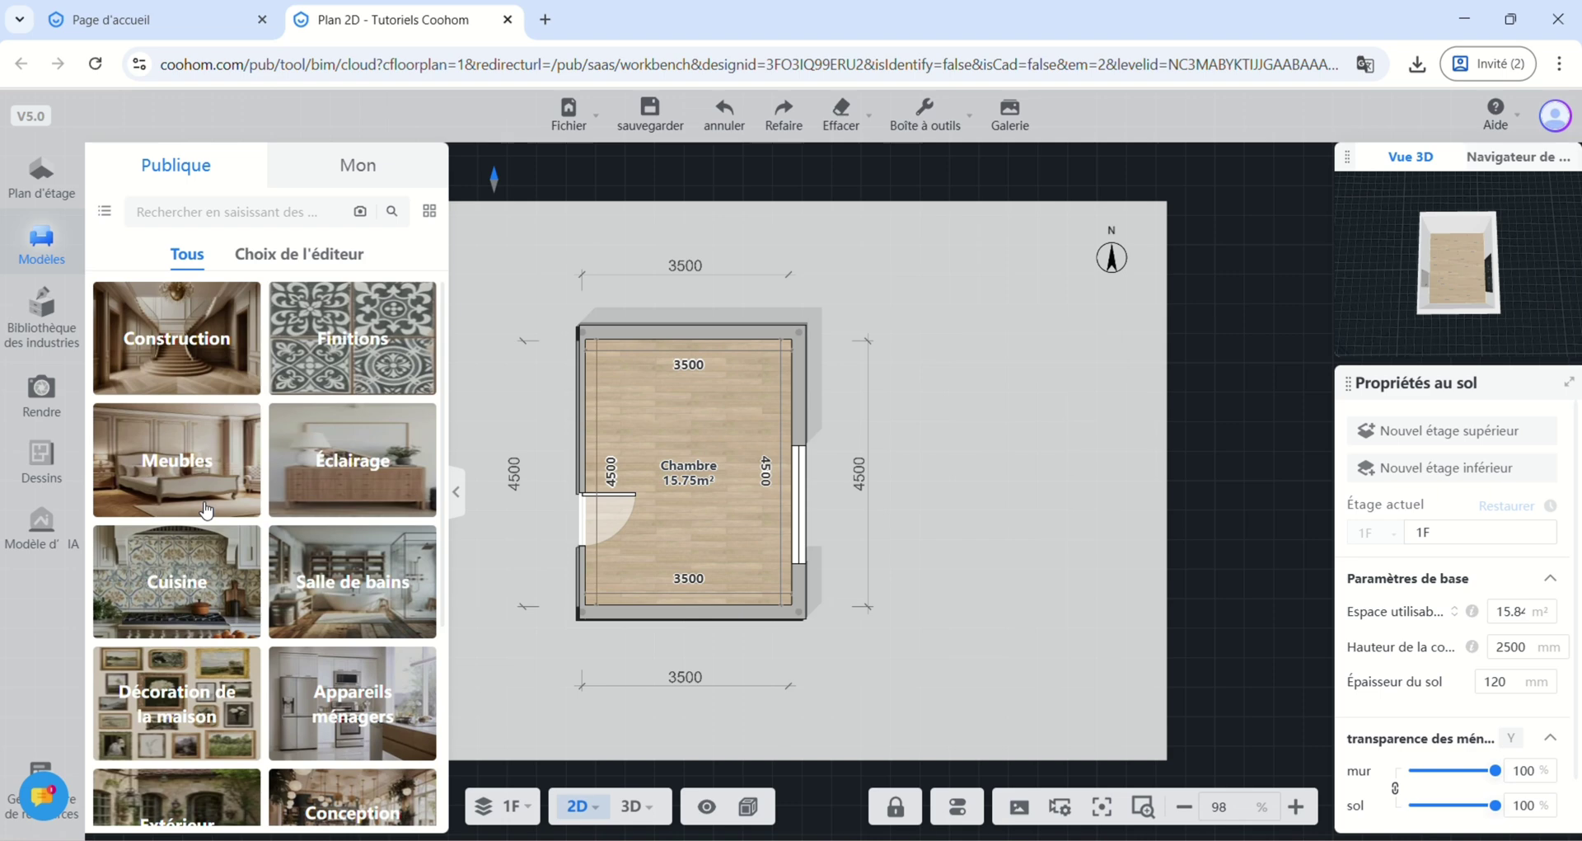
- Search the public model library for "wabi sabi", look through the results and the bed's product details, and return to the categories
click(256, 213)
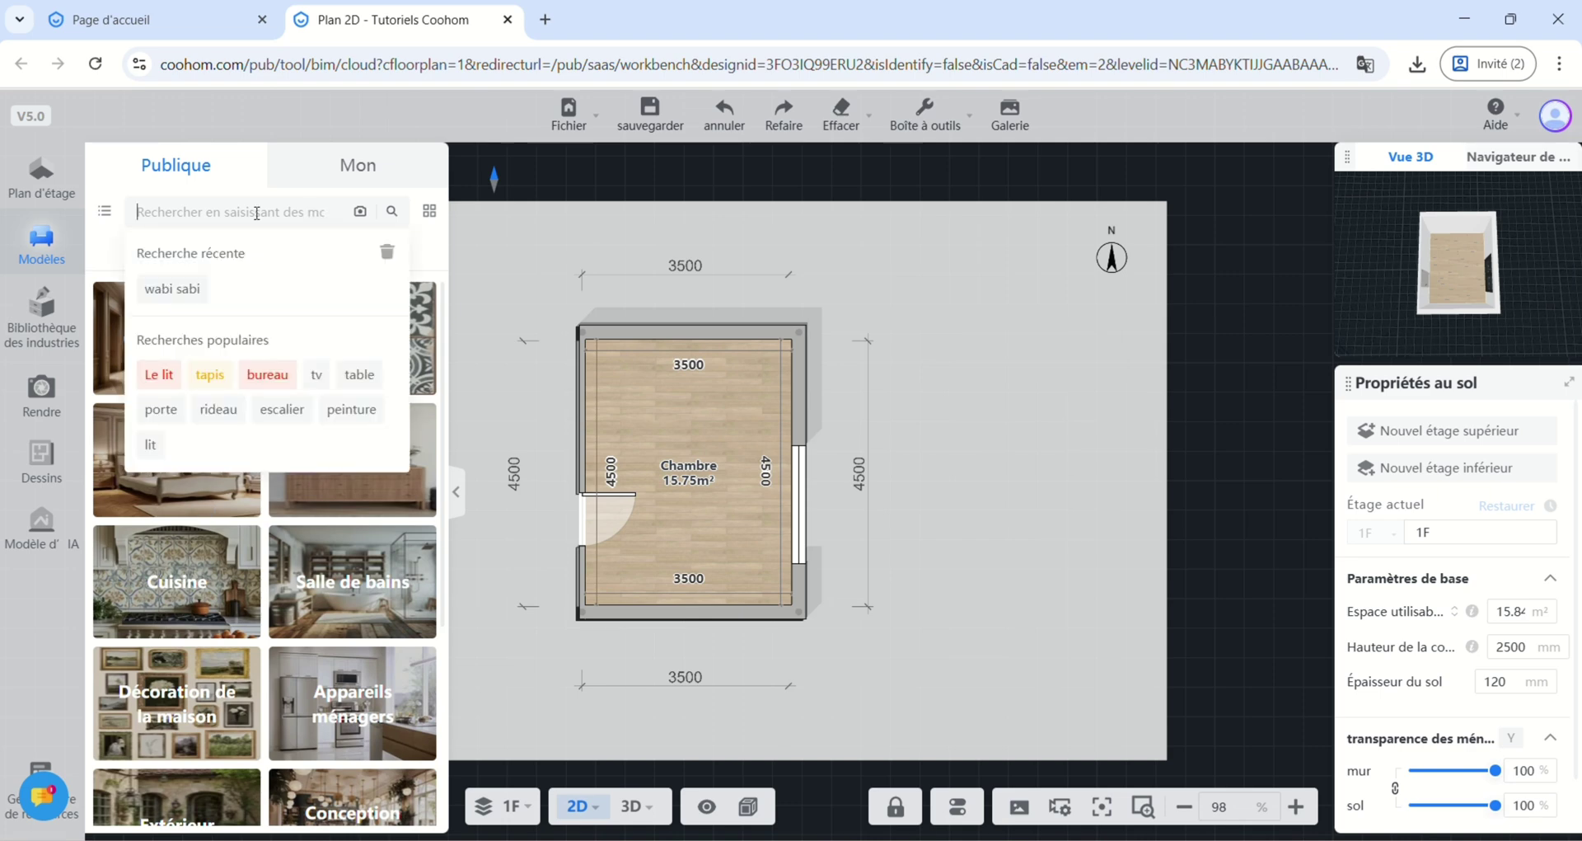
click(171, 291)
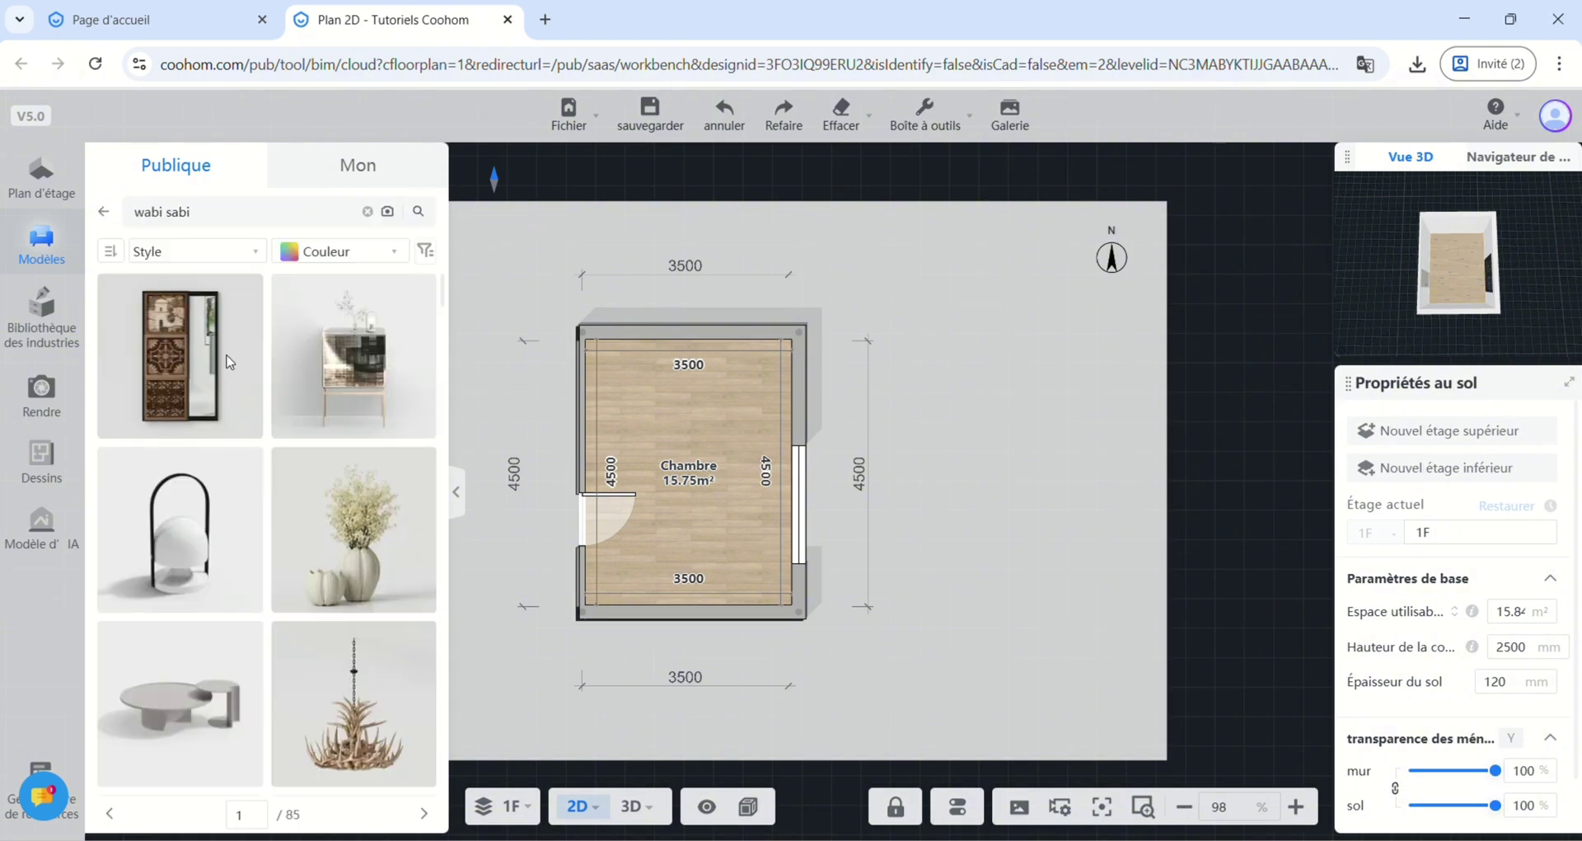
scroll(229, 362, down, 5)
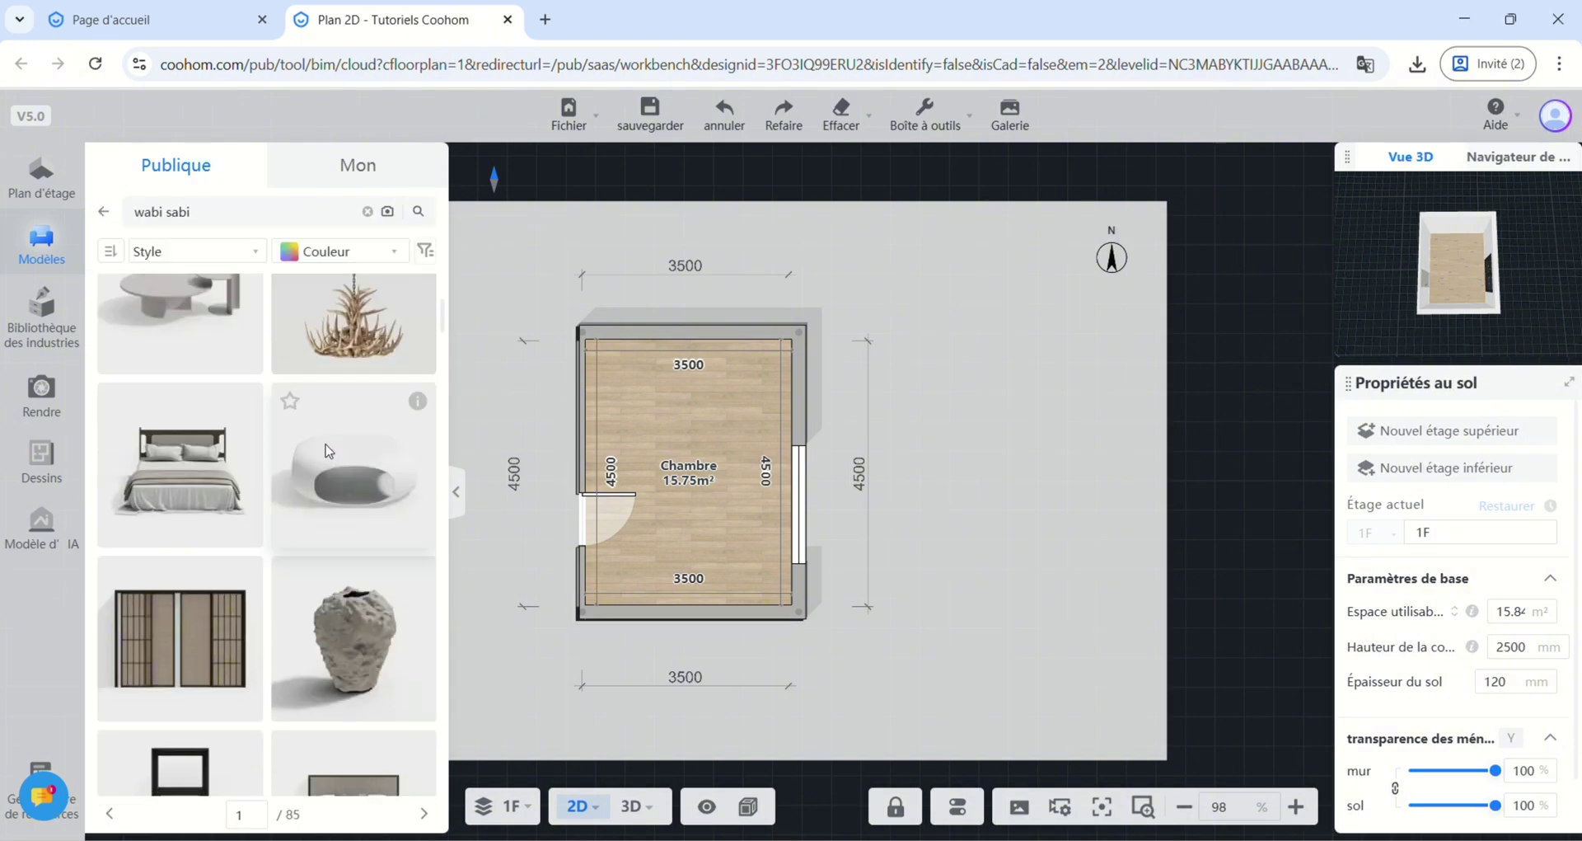
mouse_move(247, 401)
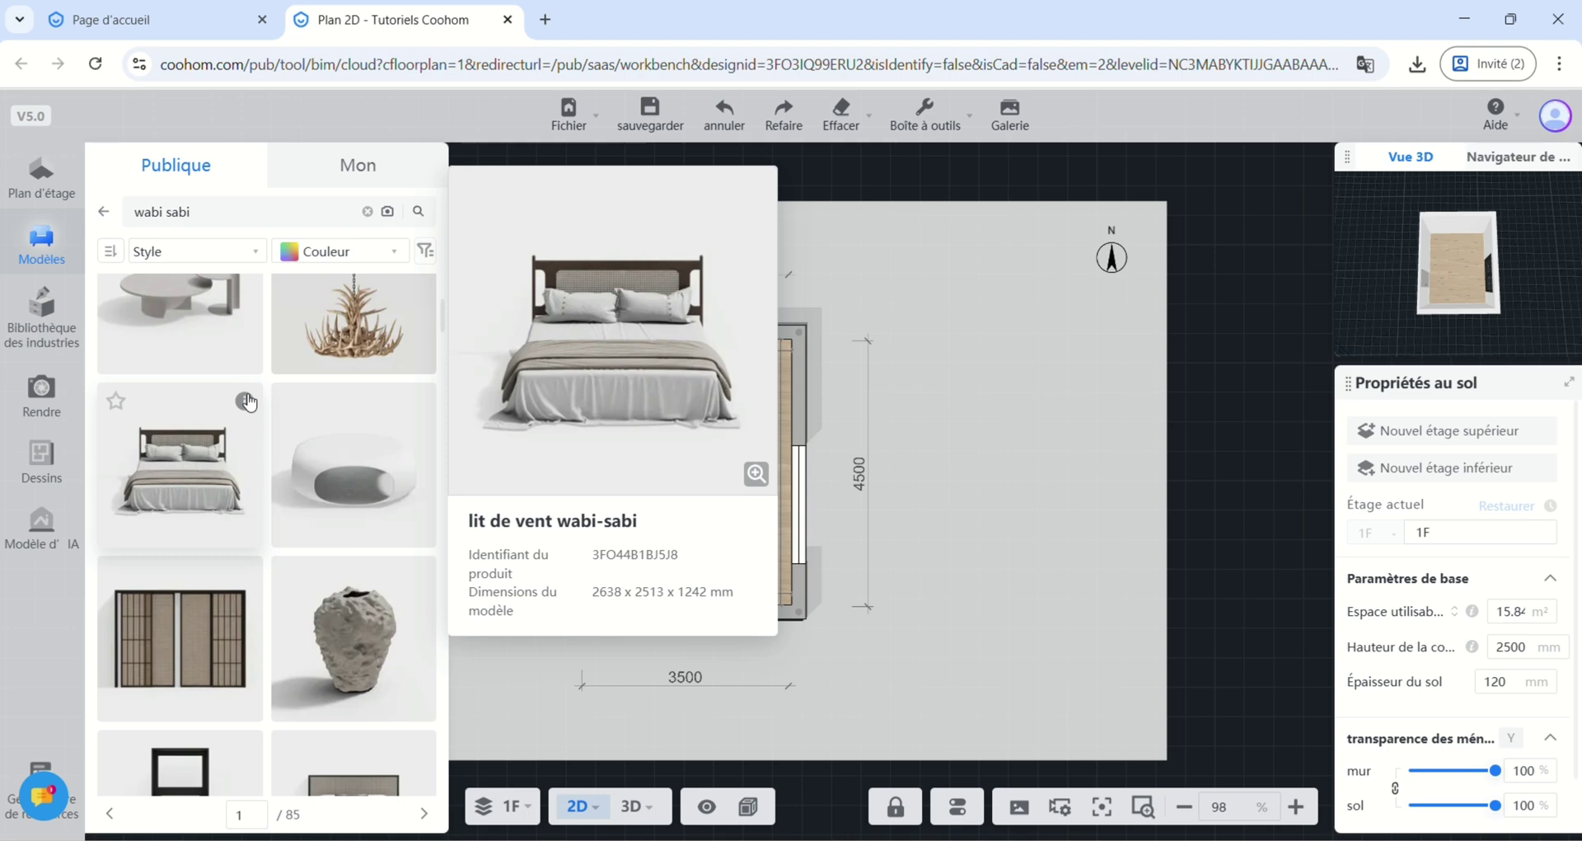
scroll(247, 404, down, 5)
scroll(237, 429, down, 5)
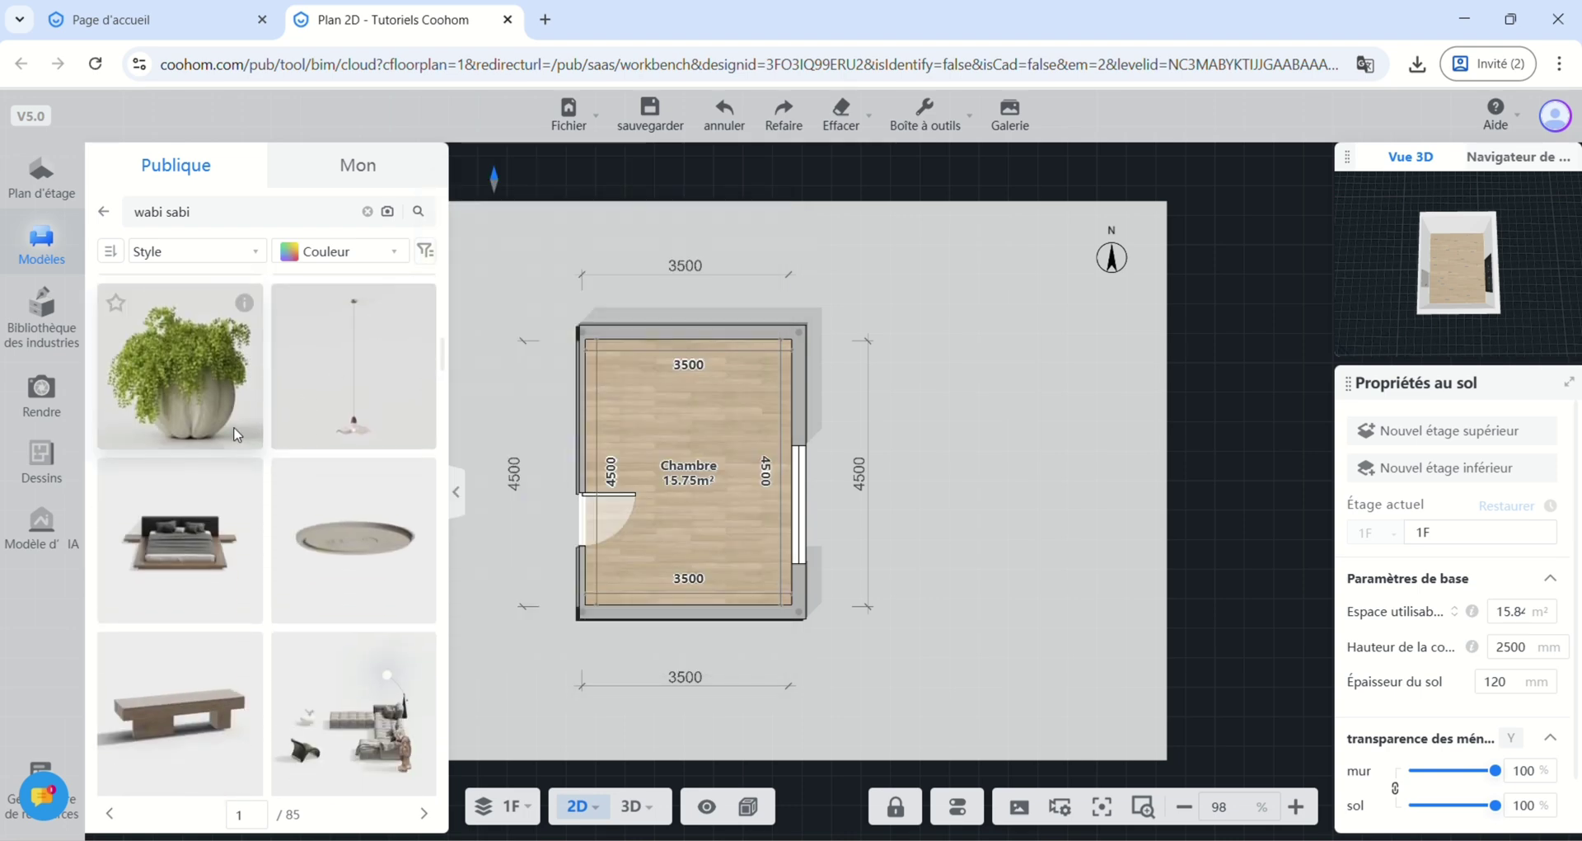
scroll(237, 433, down, 10)
scroll(236, 431, up, 5)
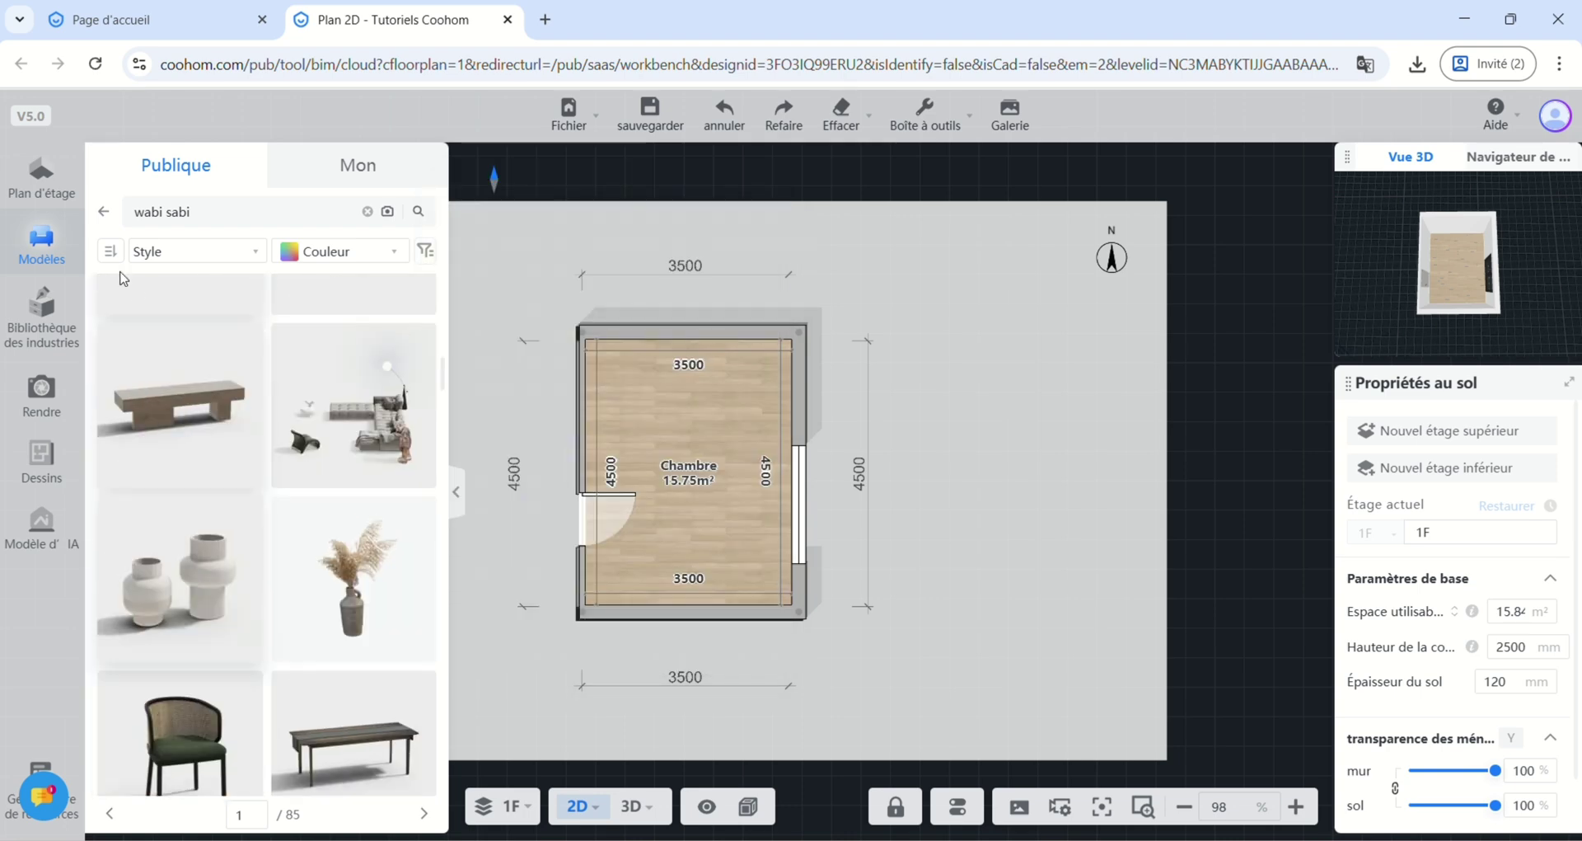
click(105, 212)
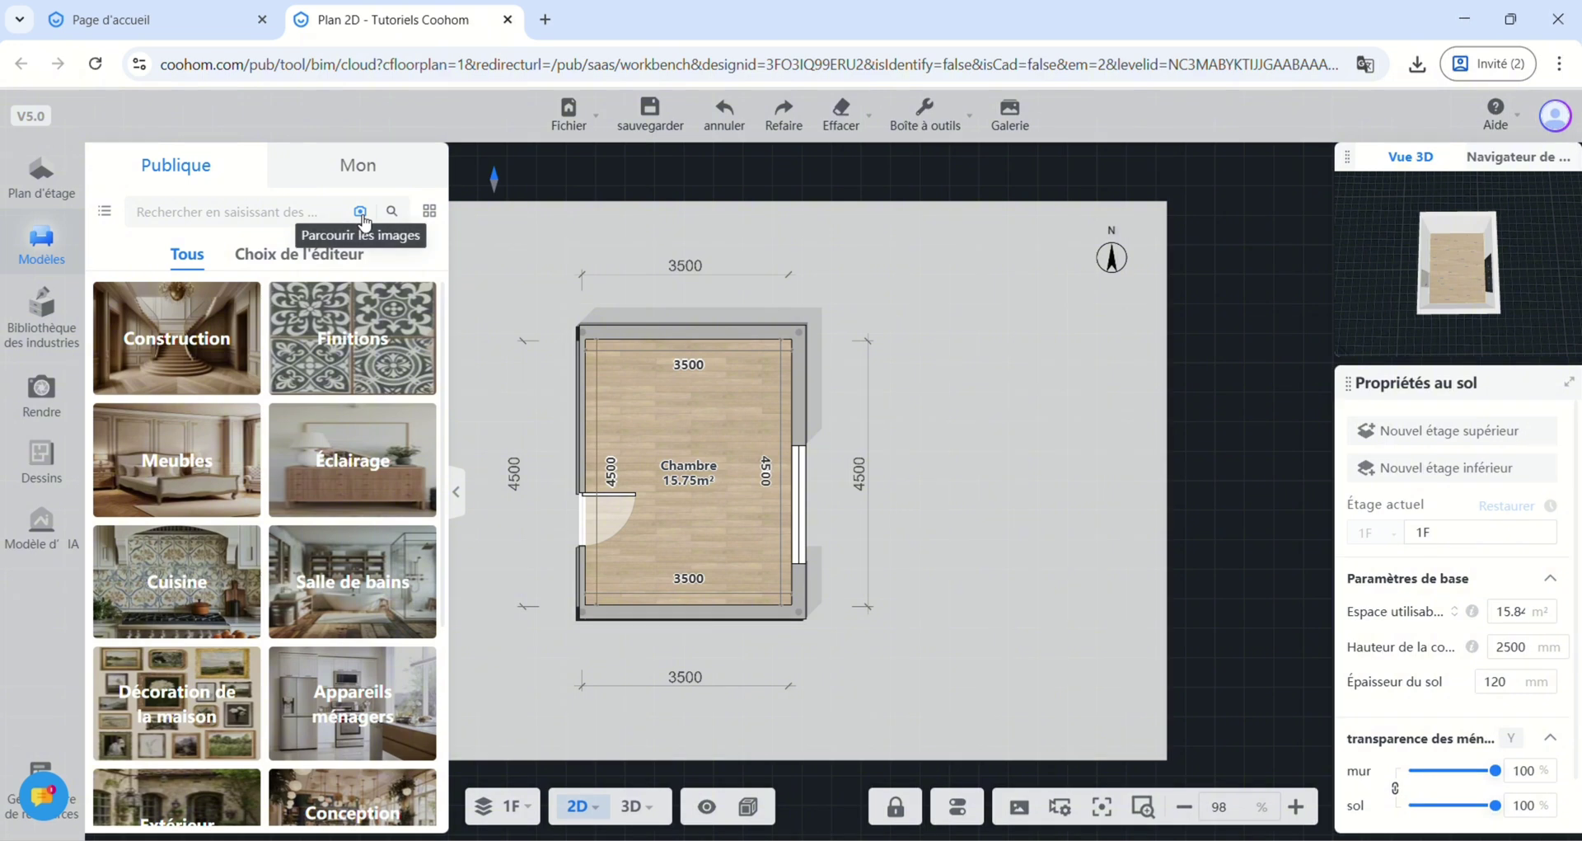
- Add a white moulded skirting board from Construction's Modélisation models (Plinthe) around the whole bedroom
drag(994, 364, 1035, 367)
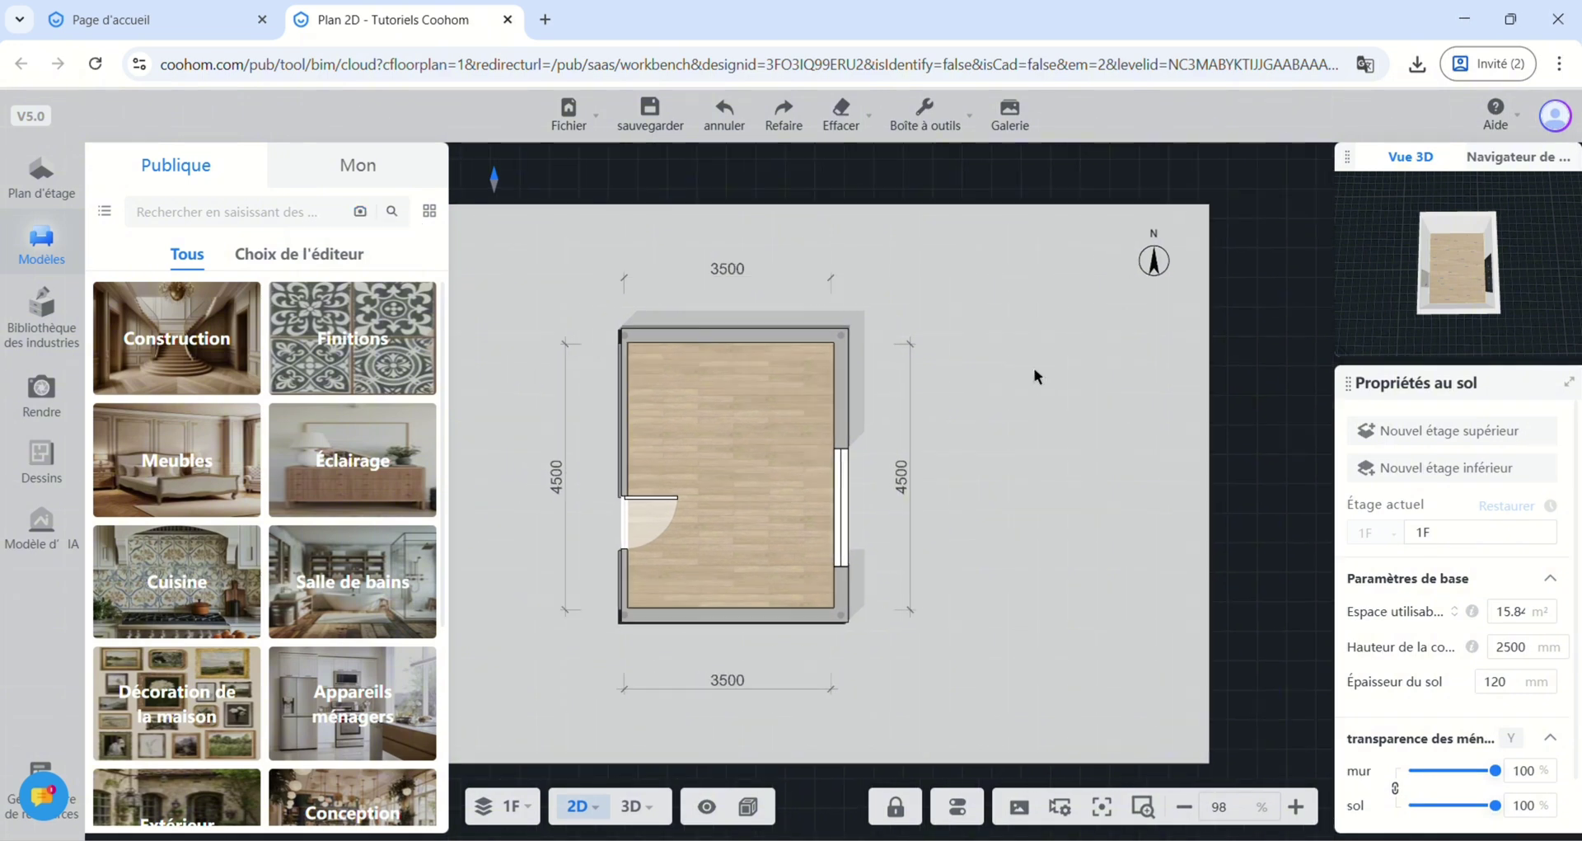
click(171, 325)
scroll(335, 552, down, 2)
click(375, 705)
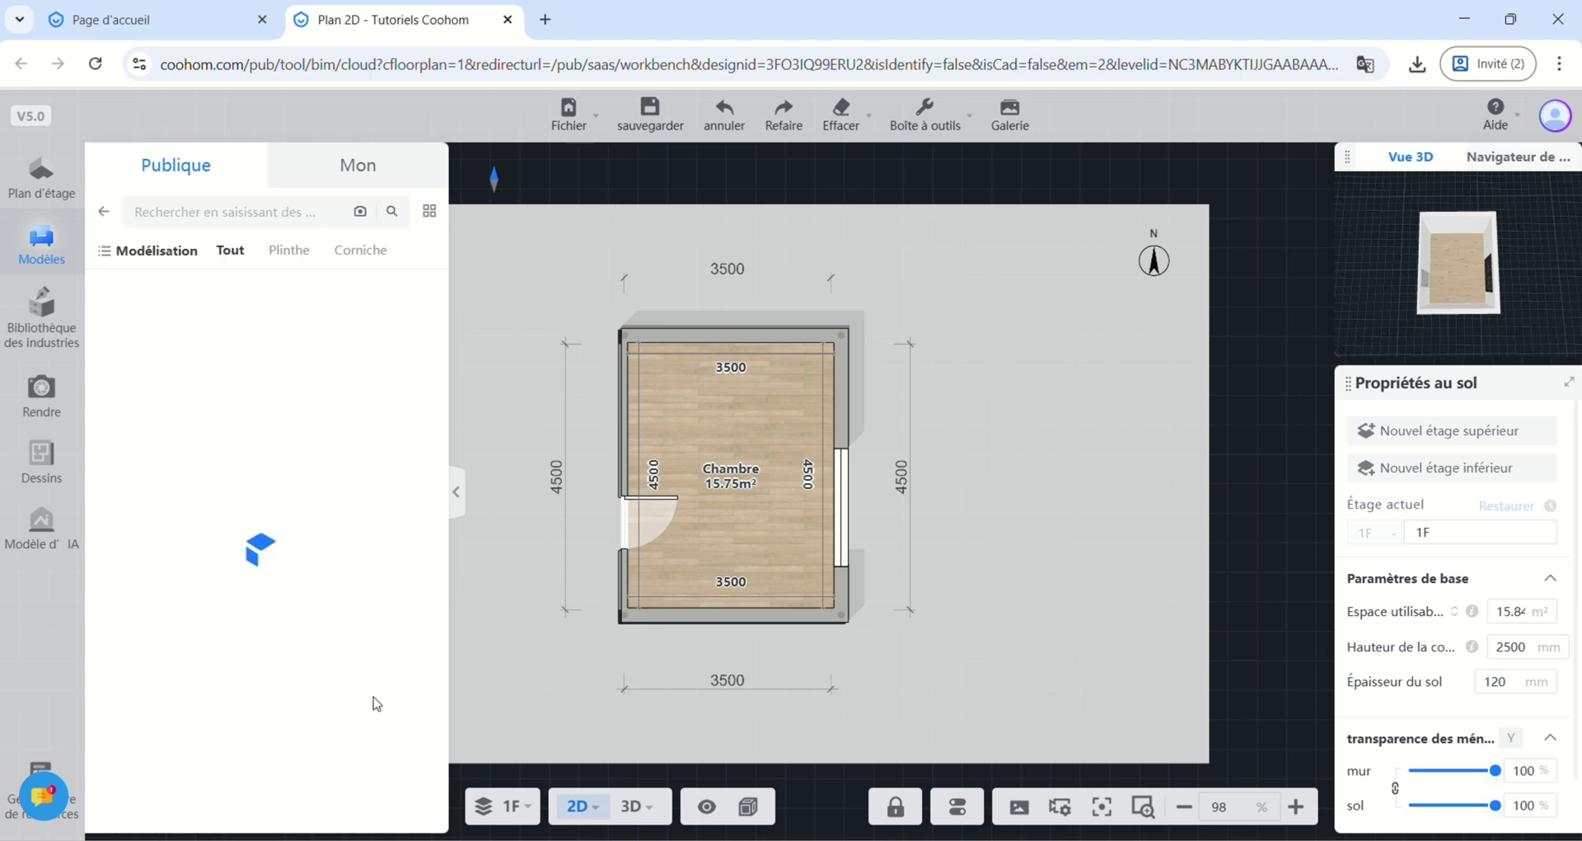
click(293, 251)
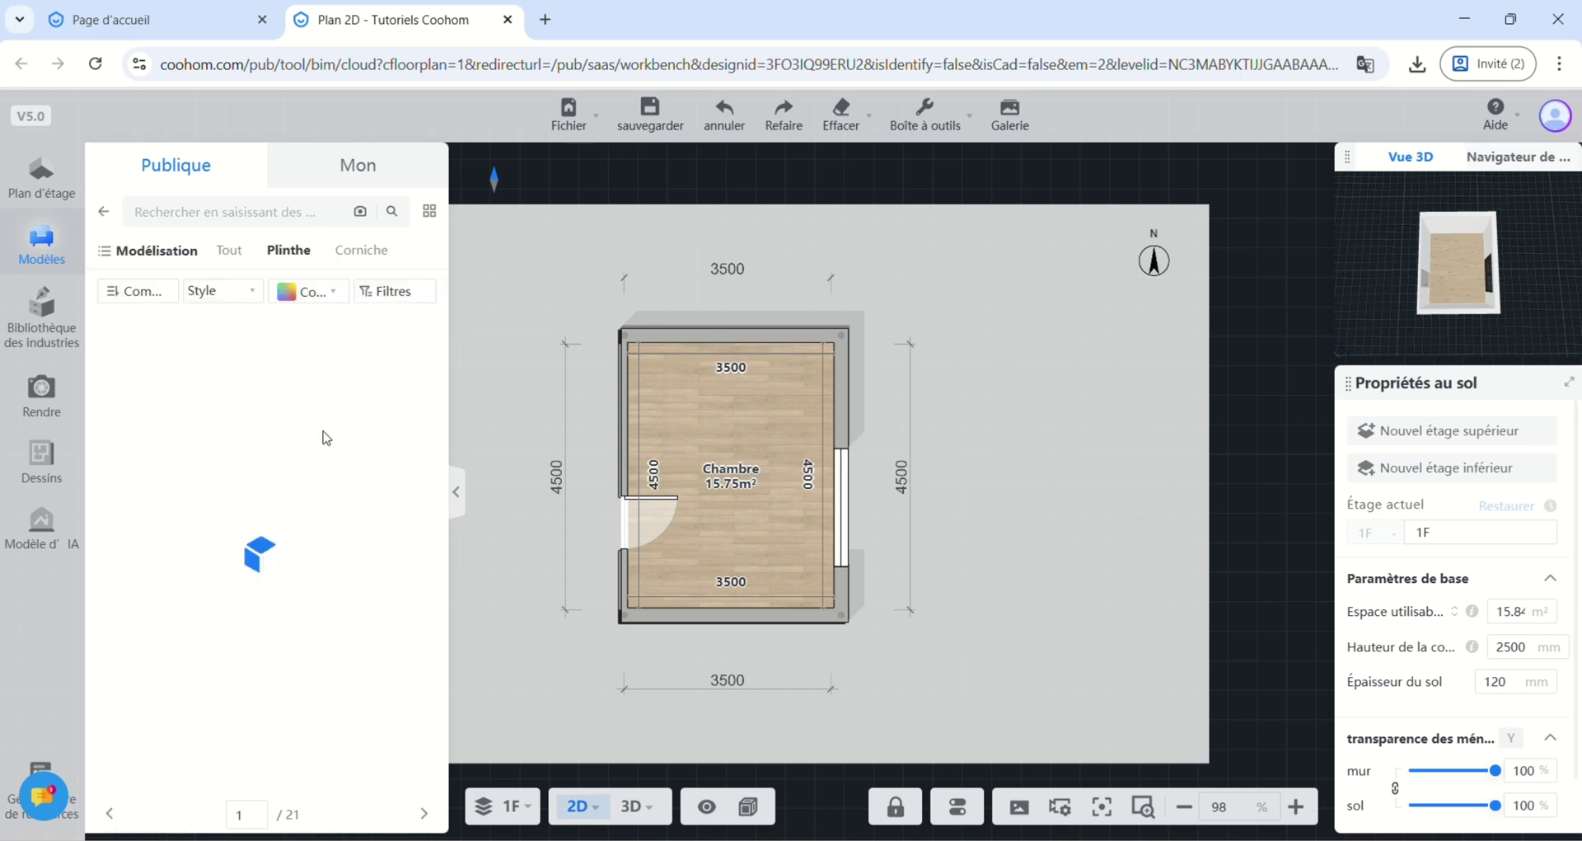
scroll(323, 440, down, 3)
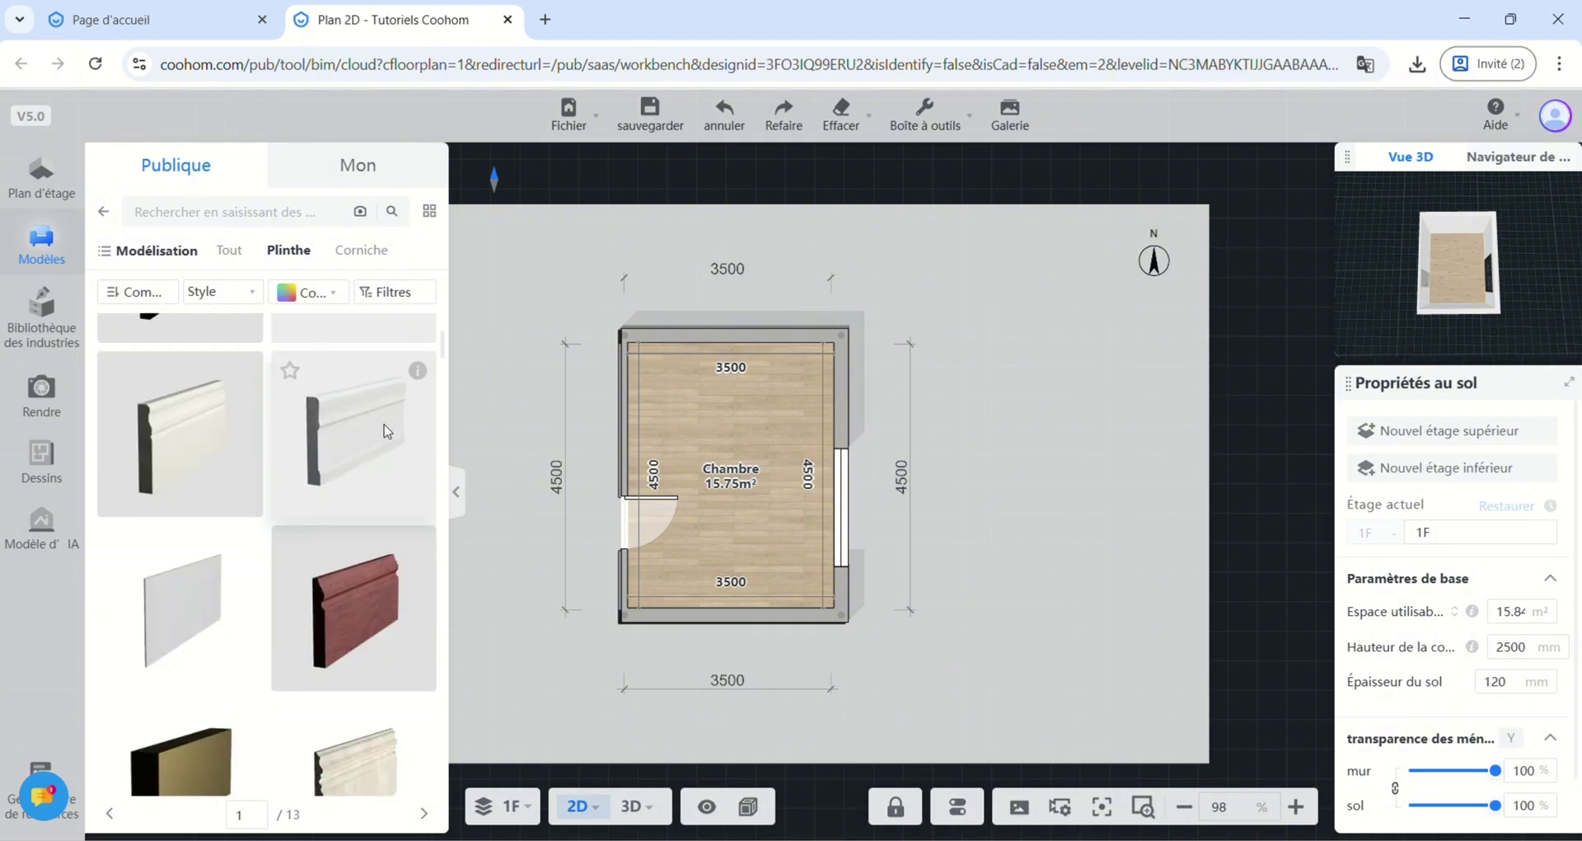
click(337, 420)
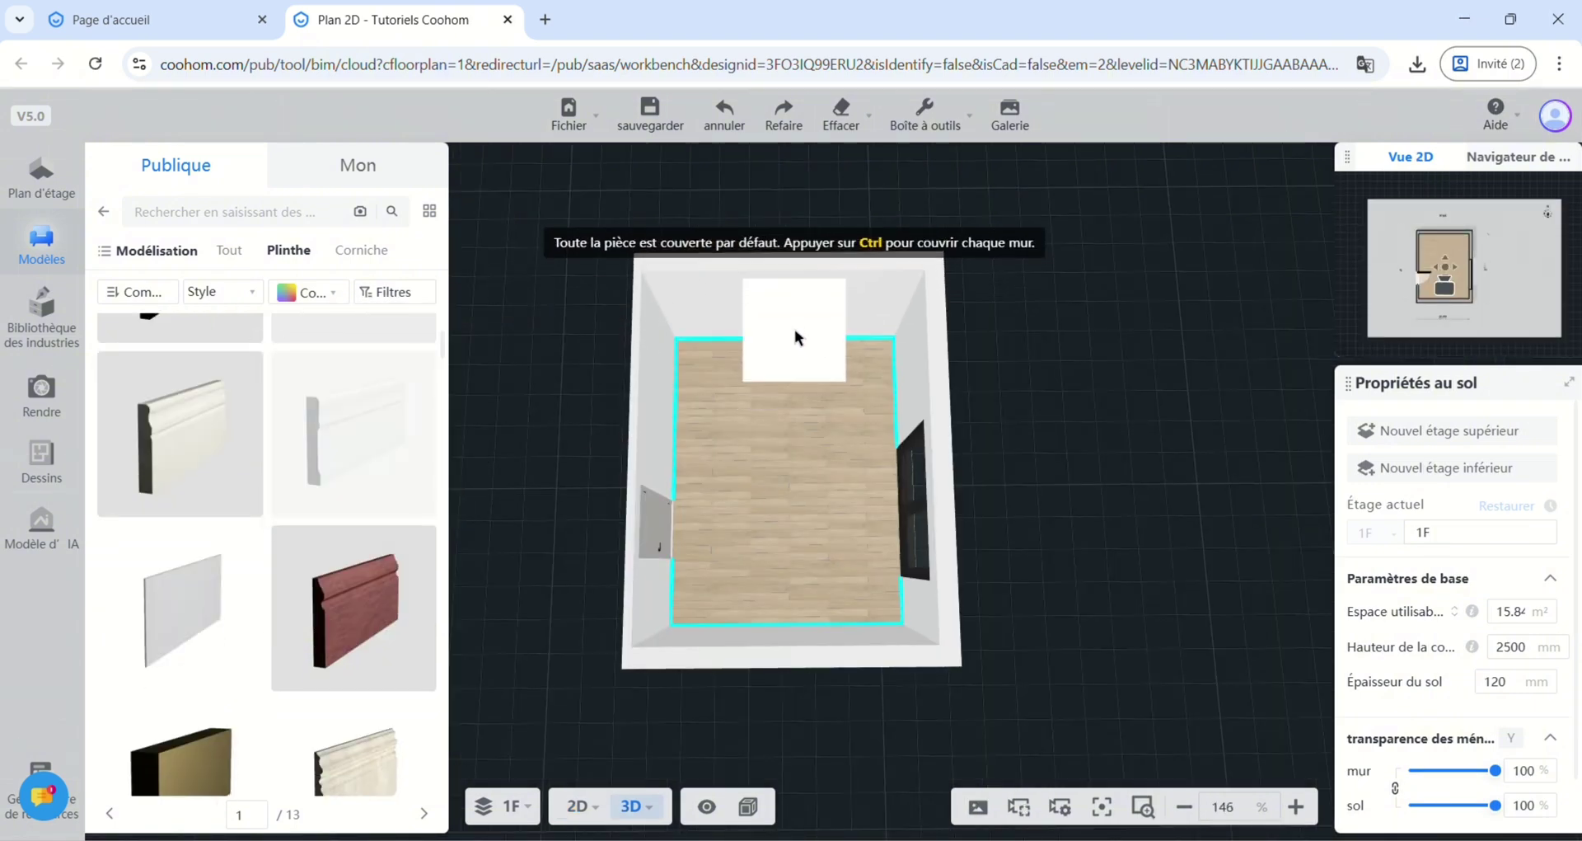
click(793, 327)
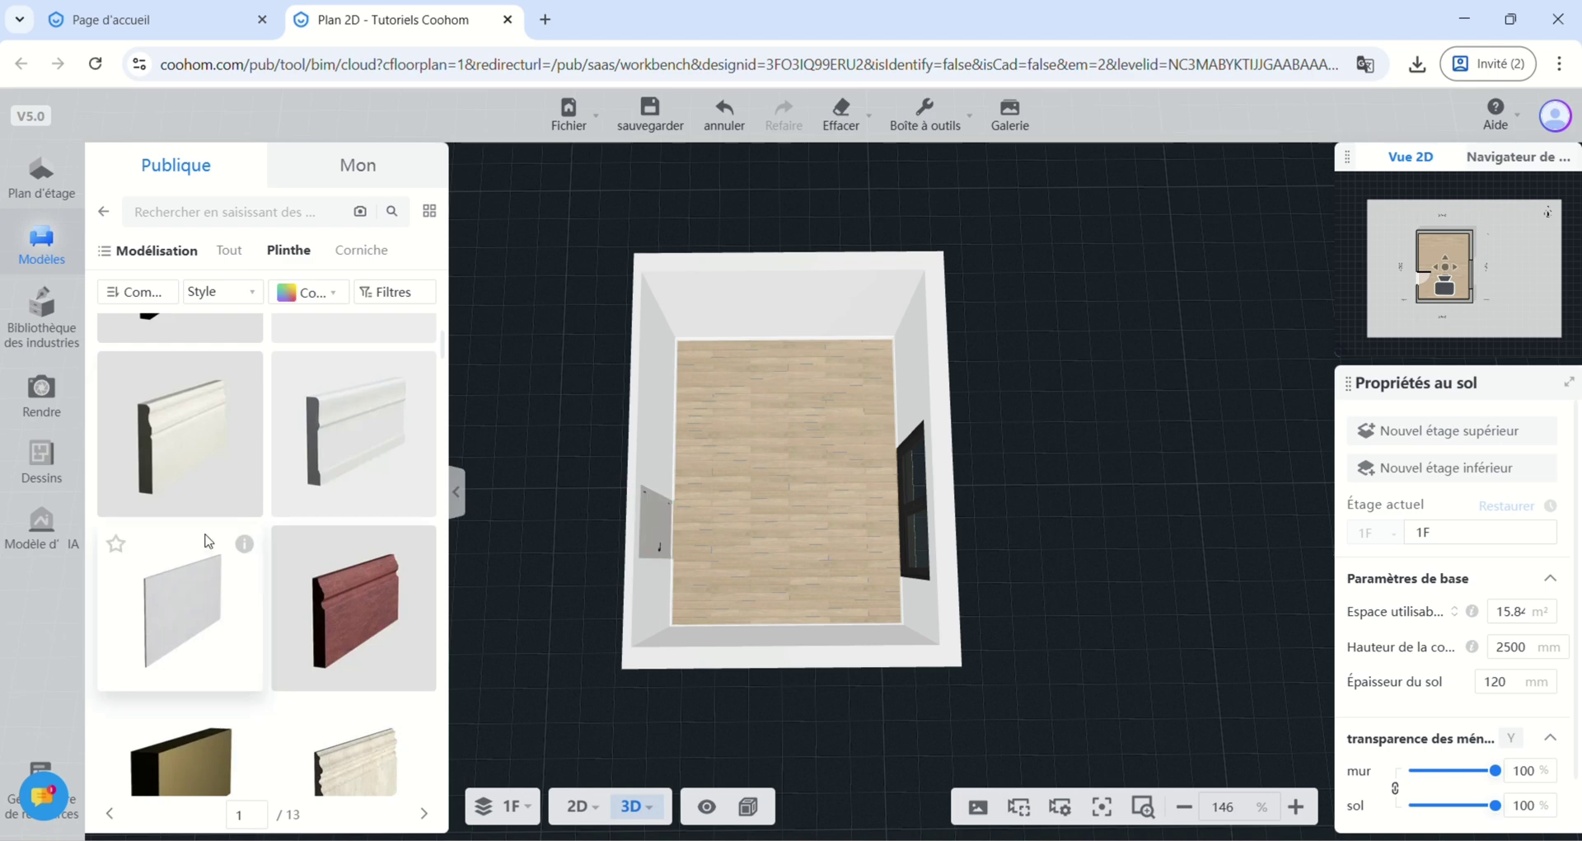
- Apply the herringbone wood floor "Sol en bois à chevrons - 1200*180" from the favourites folder Tutoriel to the bedroom floor
click(103, 212)
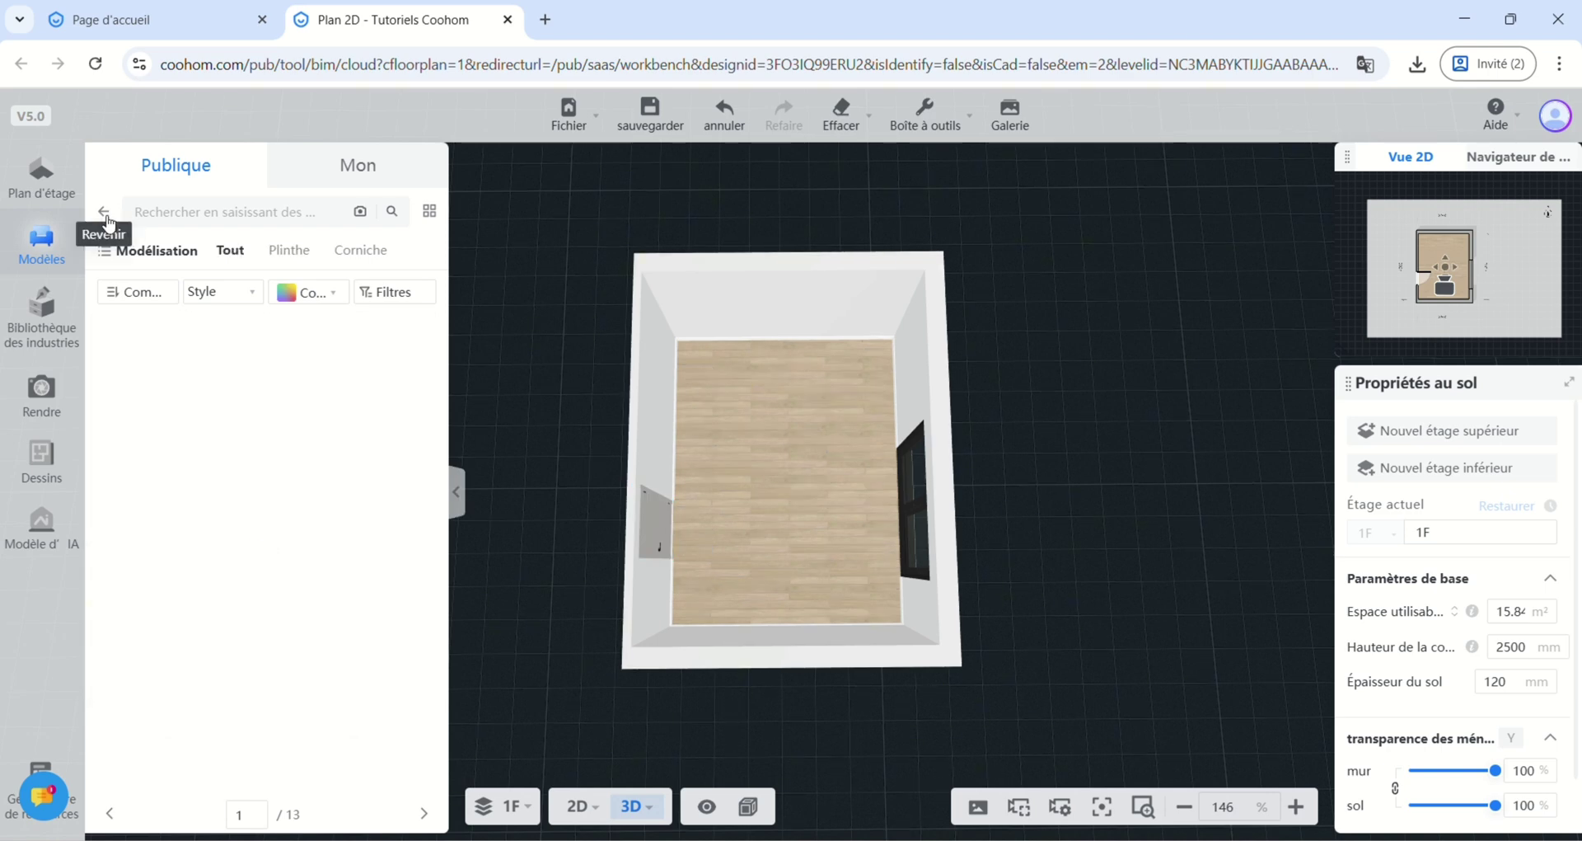
click(105, 213)
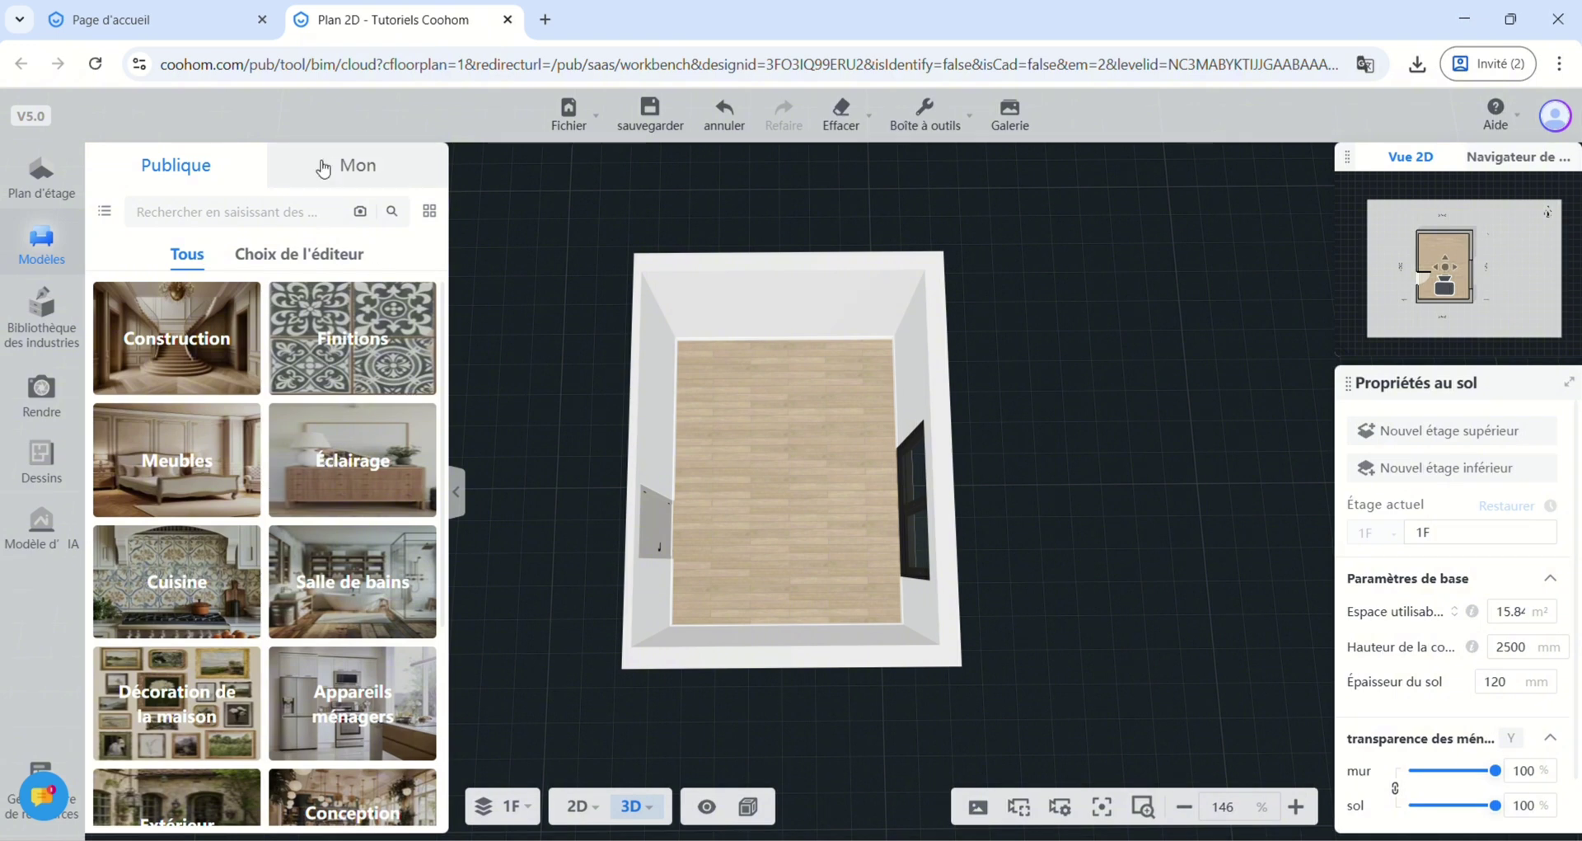
click(352, 175)
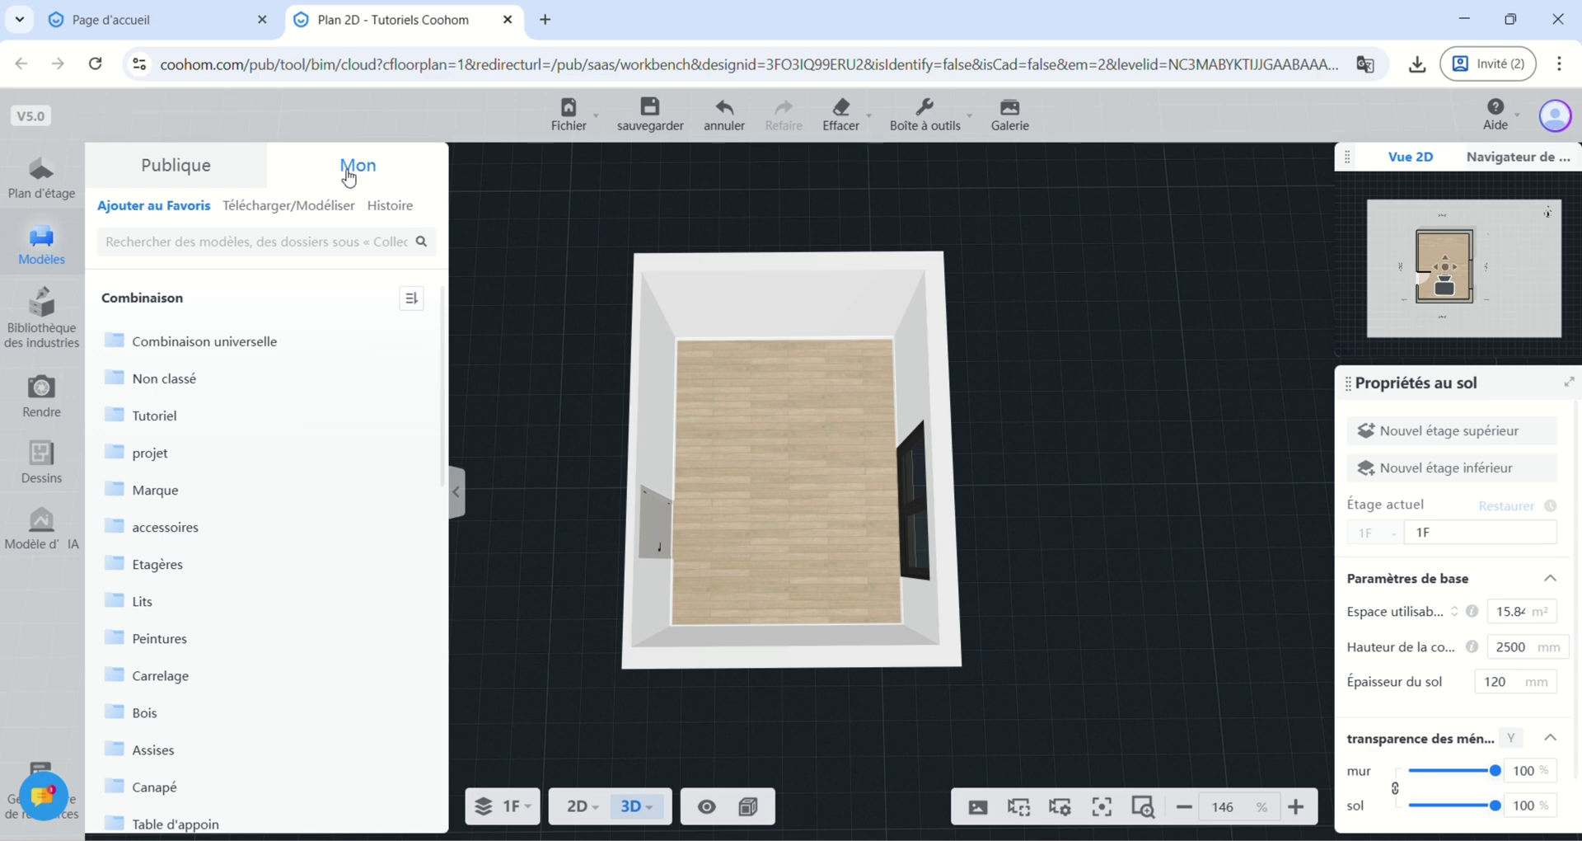
click(173, 427)
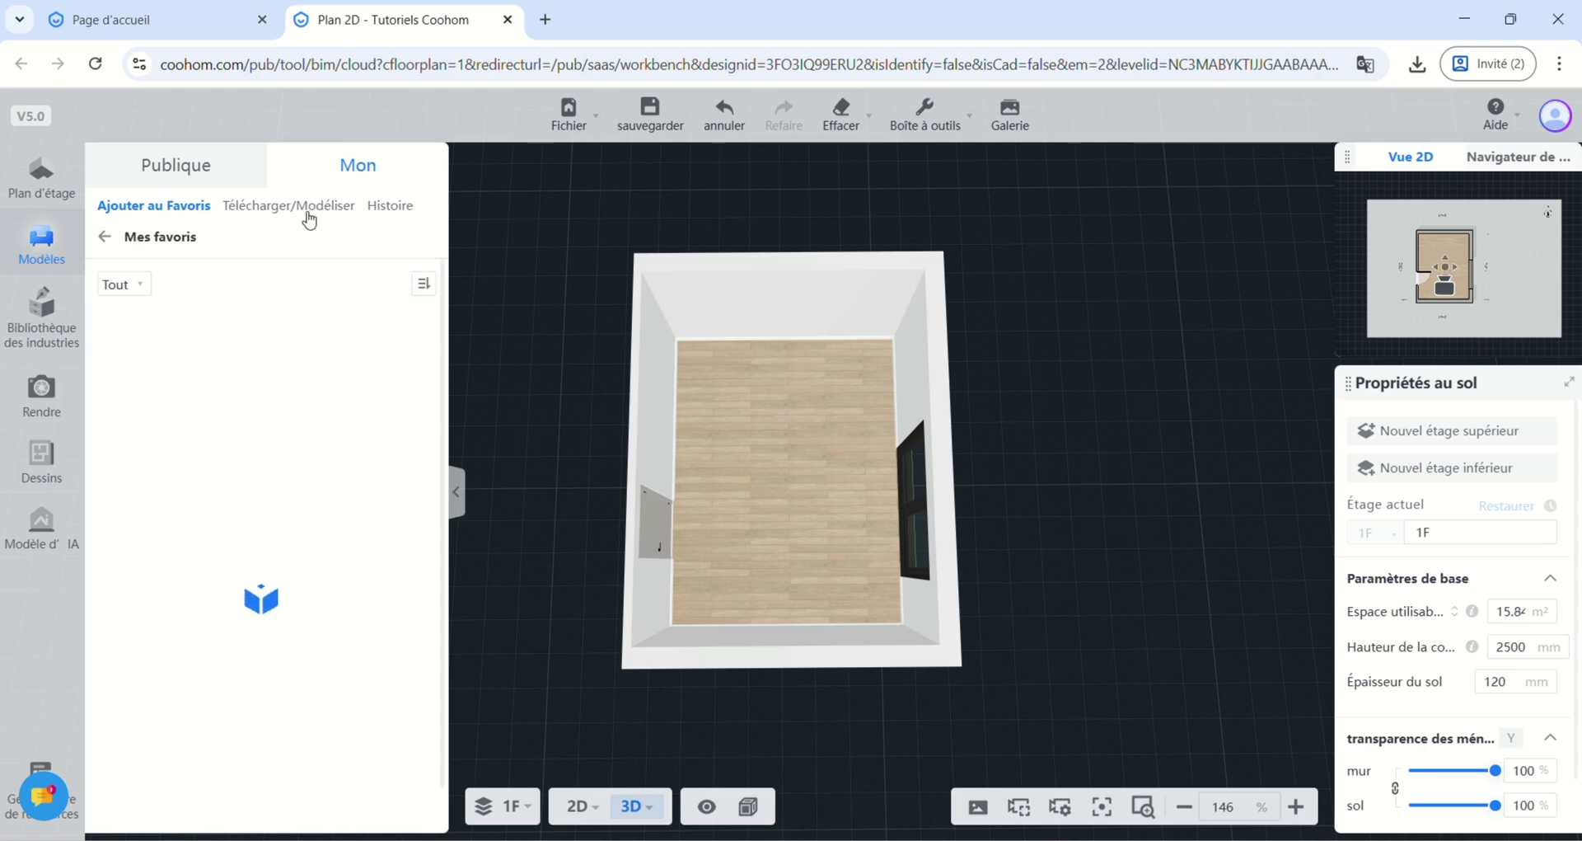
scroll(191, 577, down, 6)
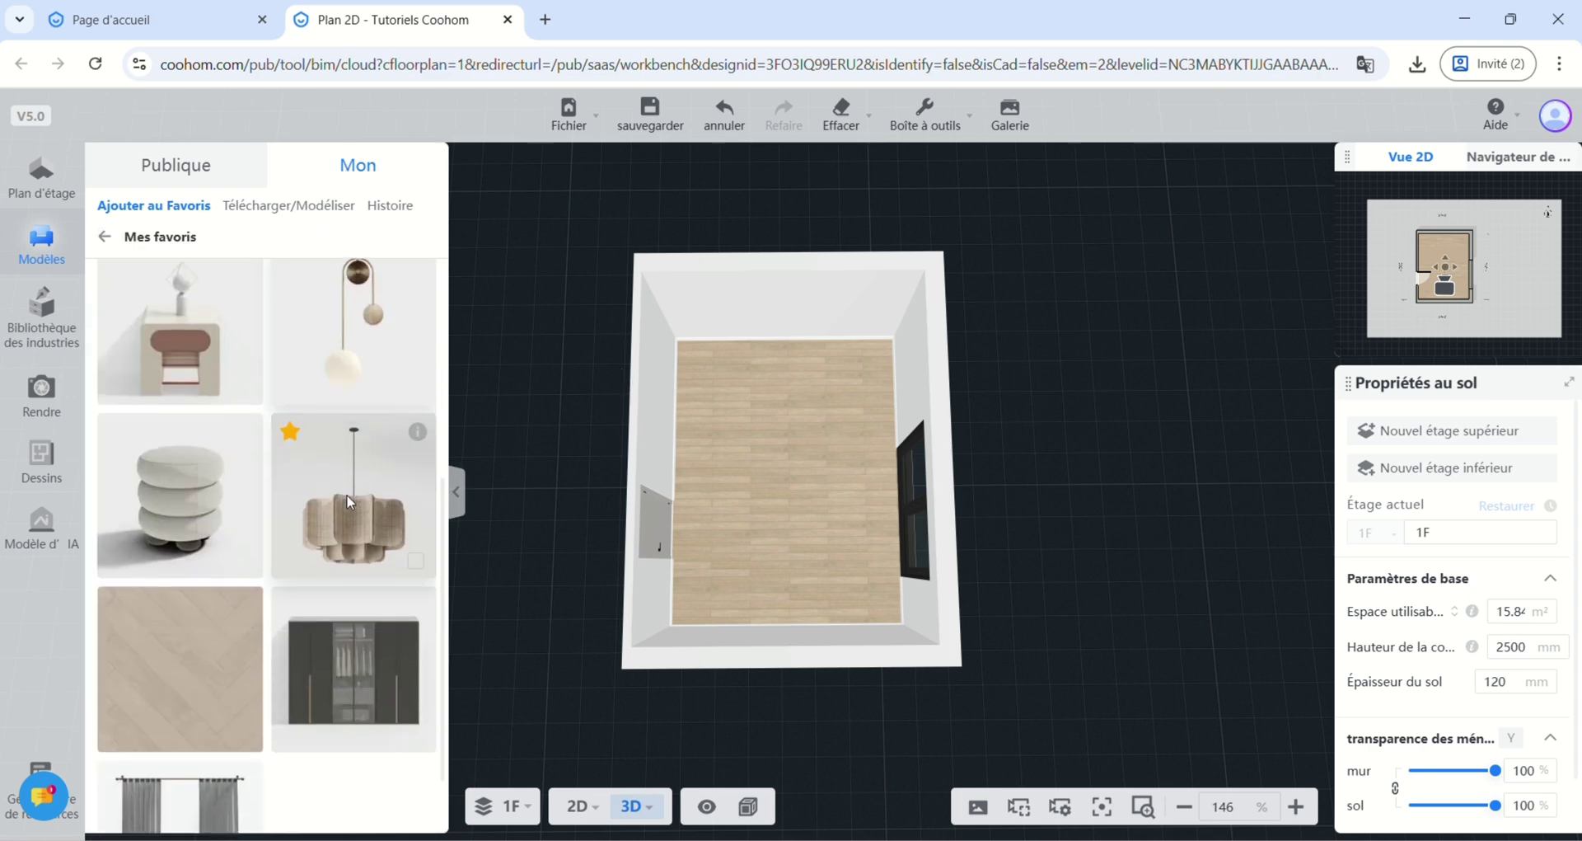
mouse_move(237, 515)
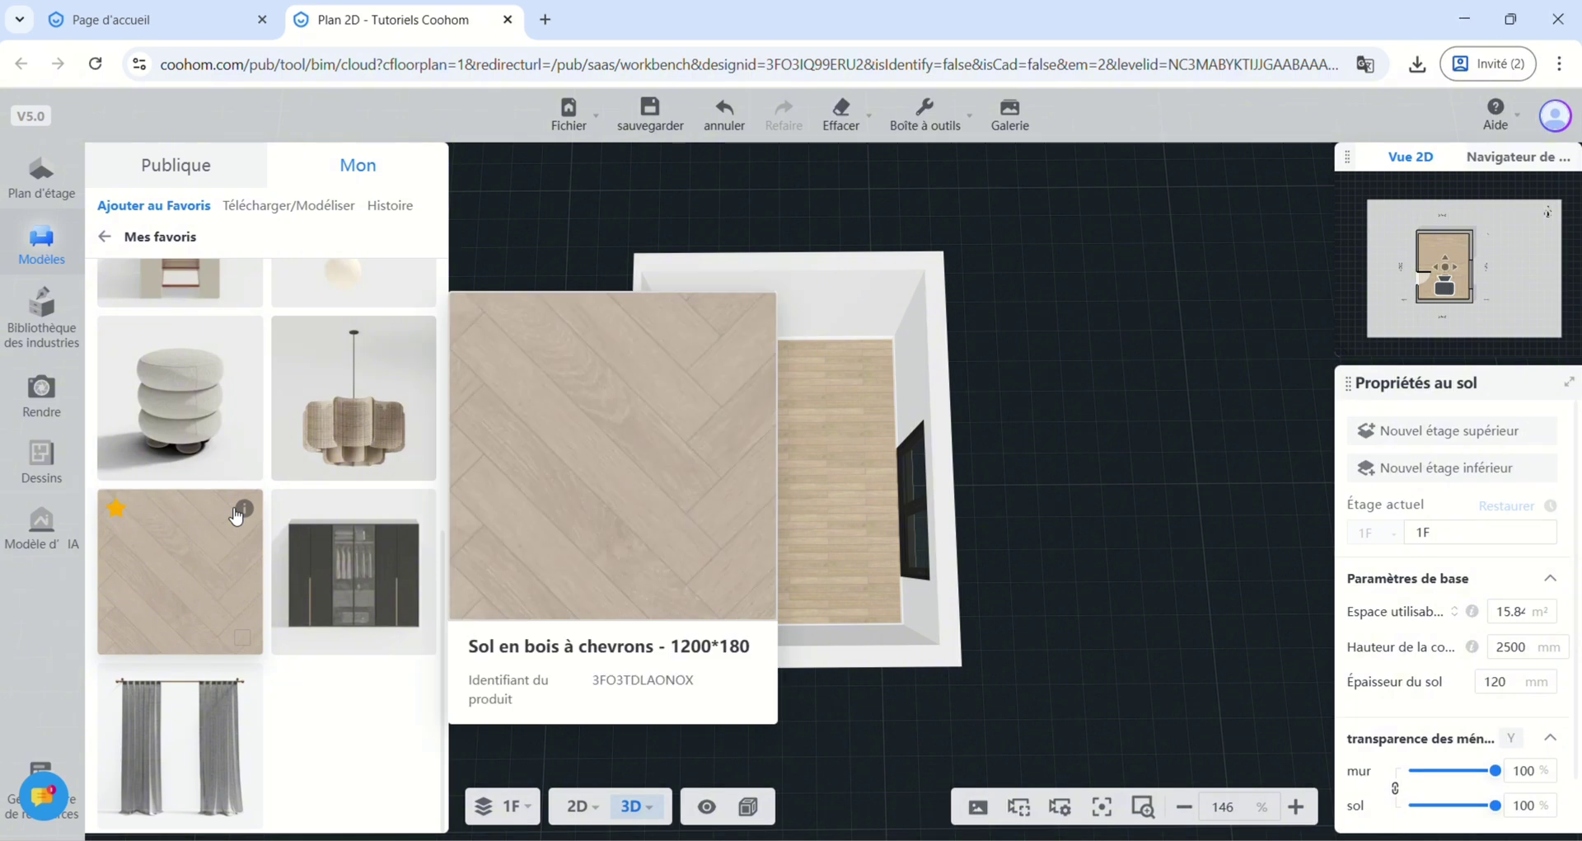
click(206, 554)
click(734, 482)
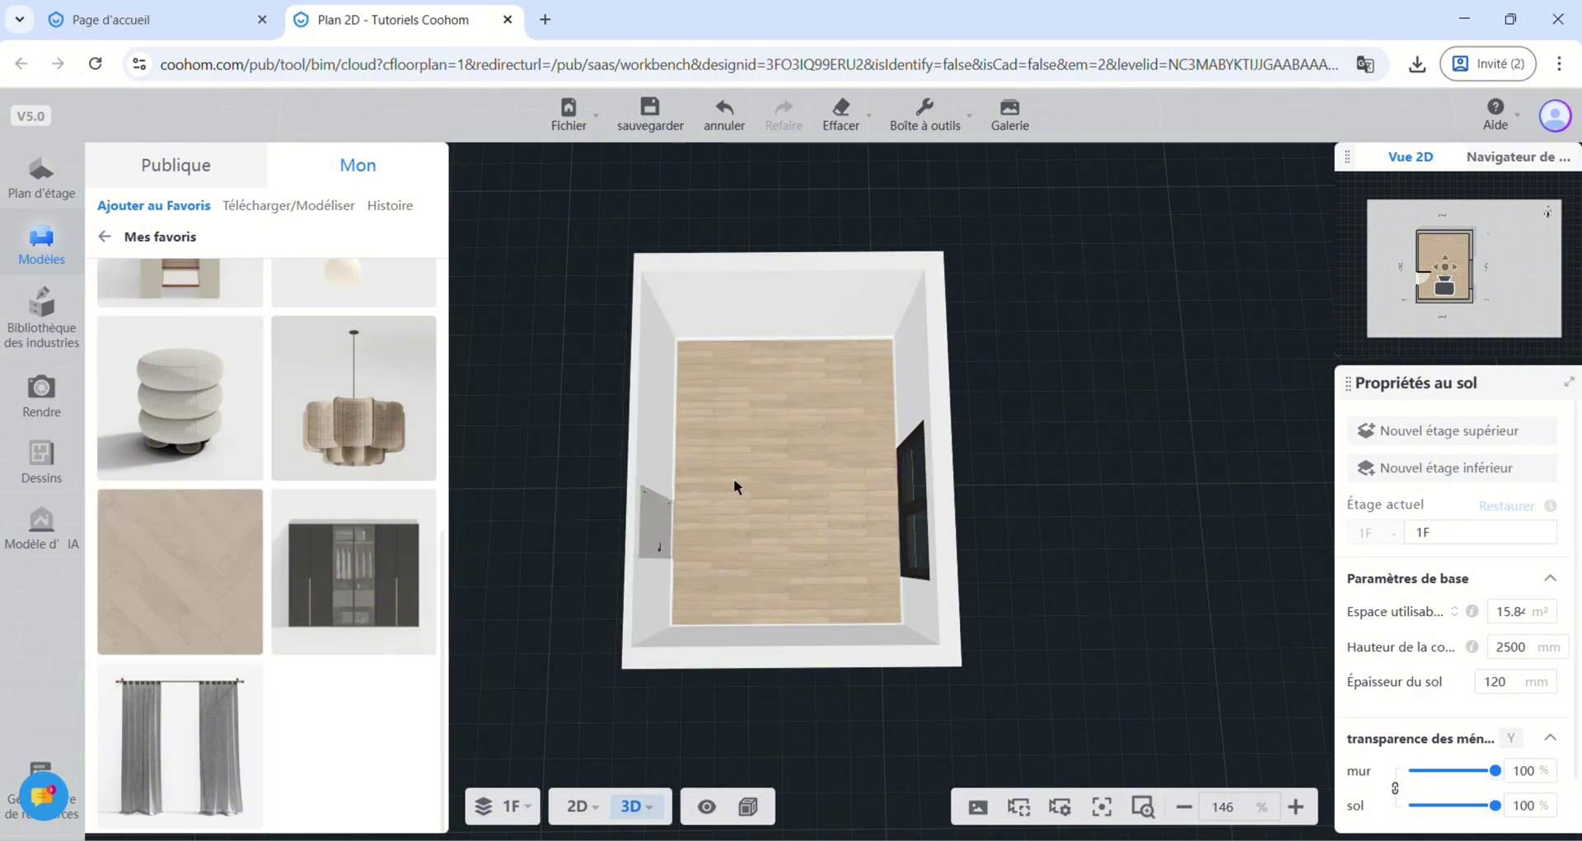
- In the 2D plan, place the favourite double bed without headboard against the upper wall and nudge it slightly toward the door-side wall
mouse_move(577, 806)
click(560, 679)
scroll(735, 429, up, 3)
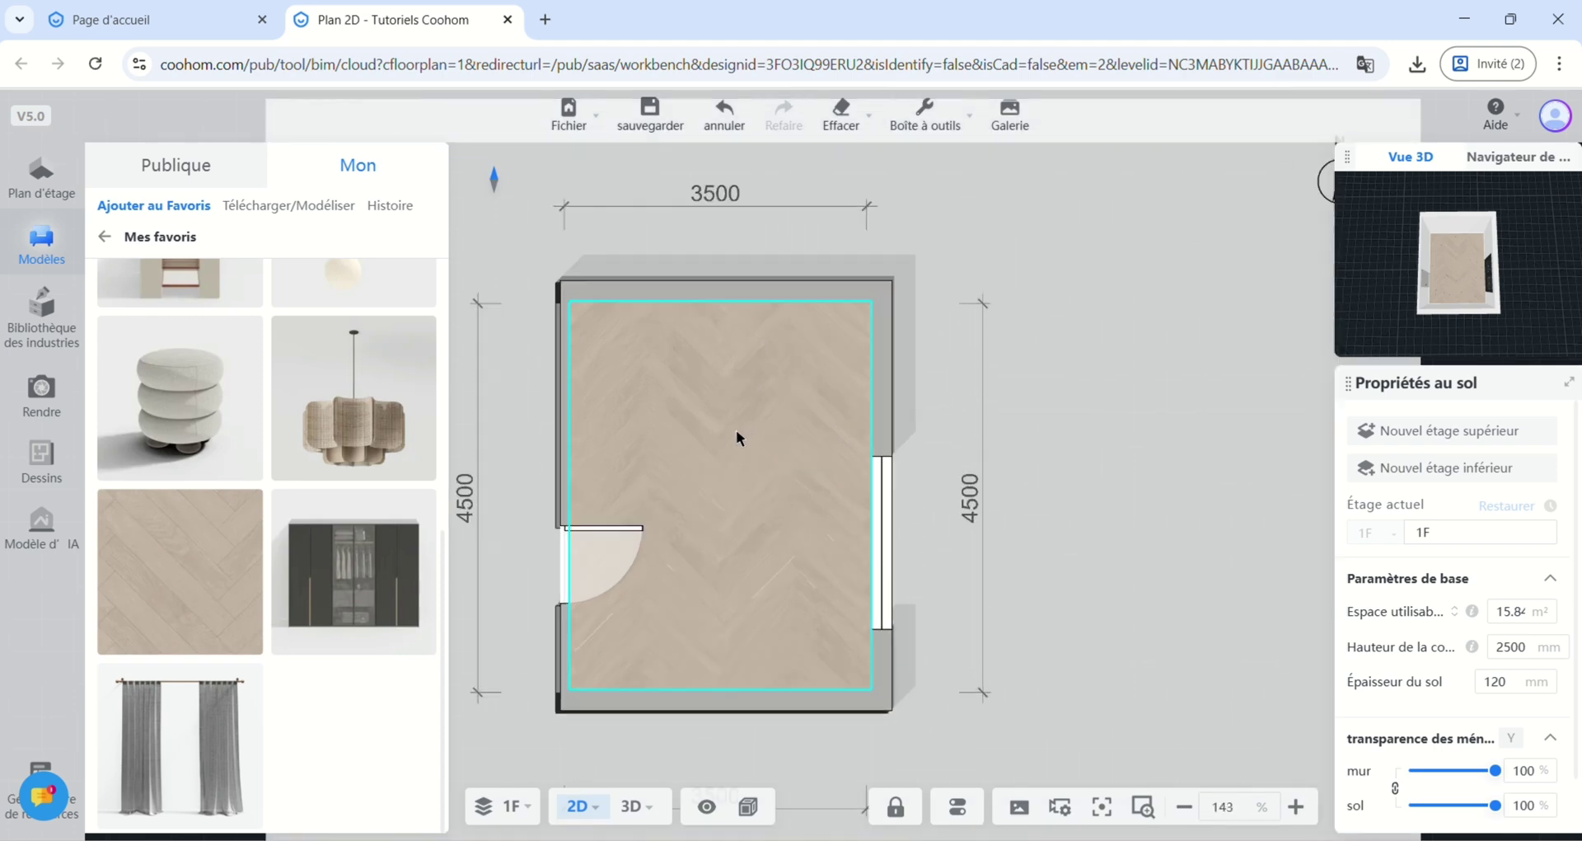
mouse_move(284, 517)
scroll(284, 517, up, 5)
click(340, 573)
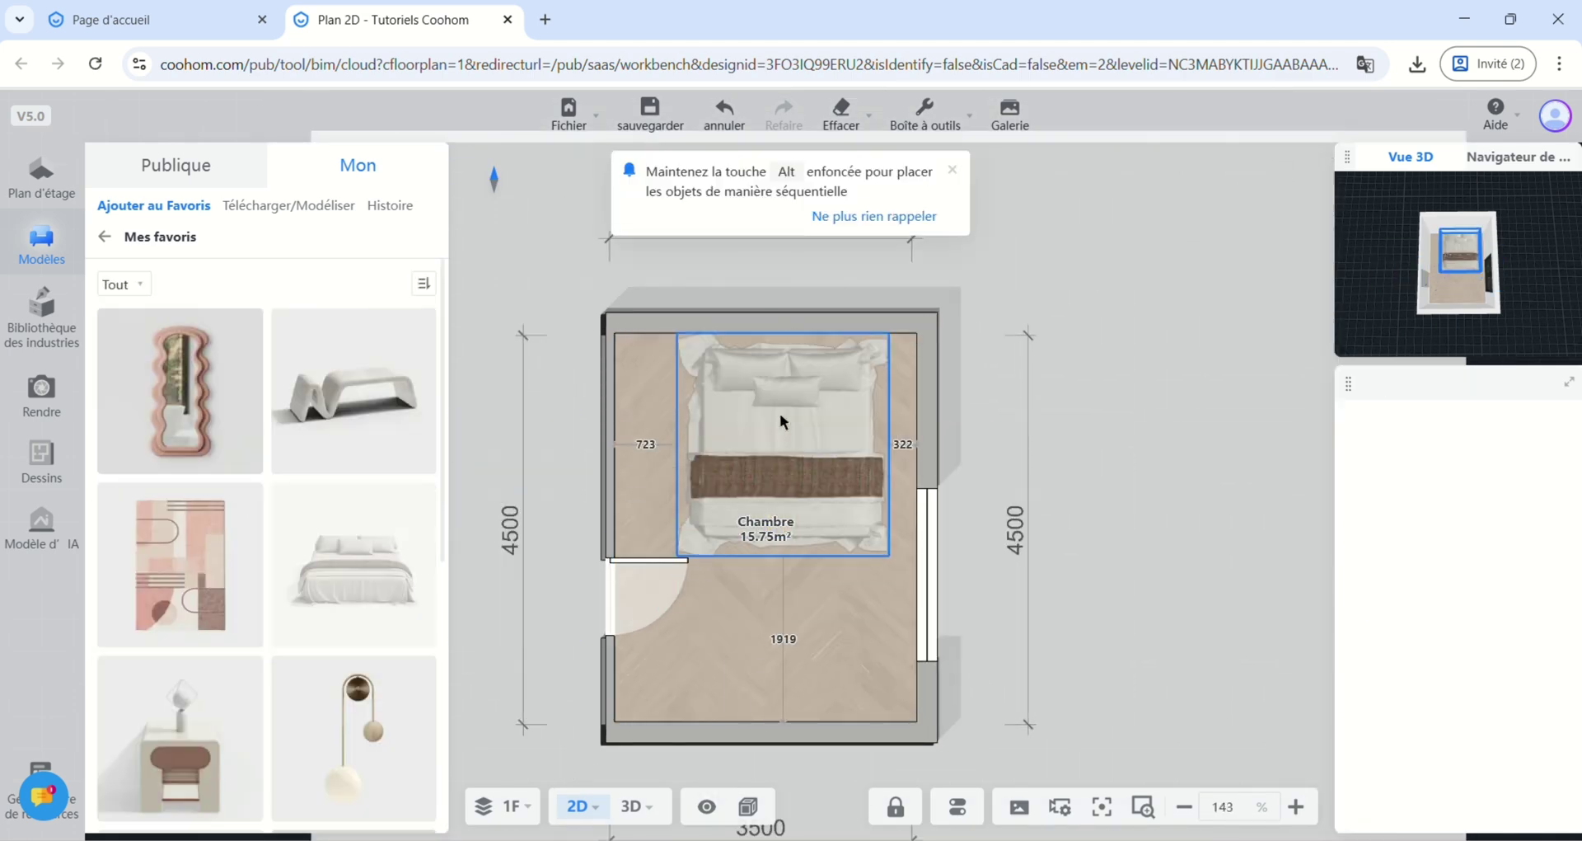
click(764, 418)
key(Left)
key(Left)
key(Left)
key(Left)
key(Left)
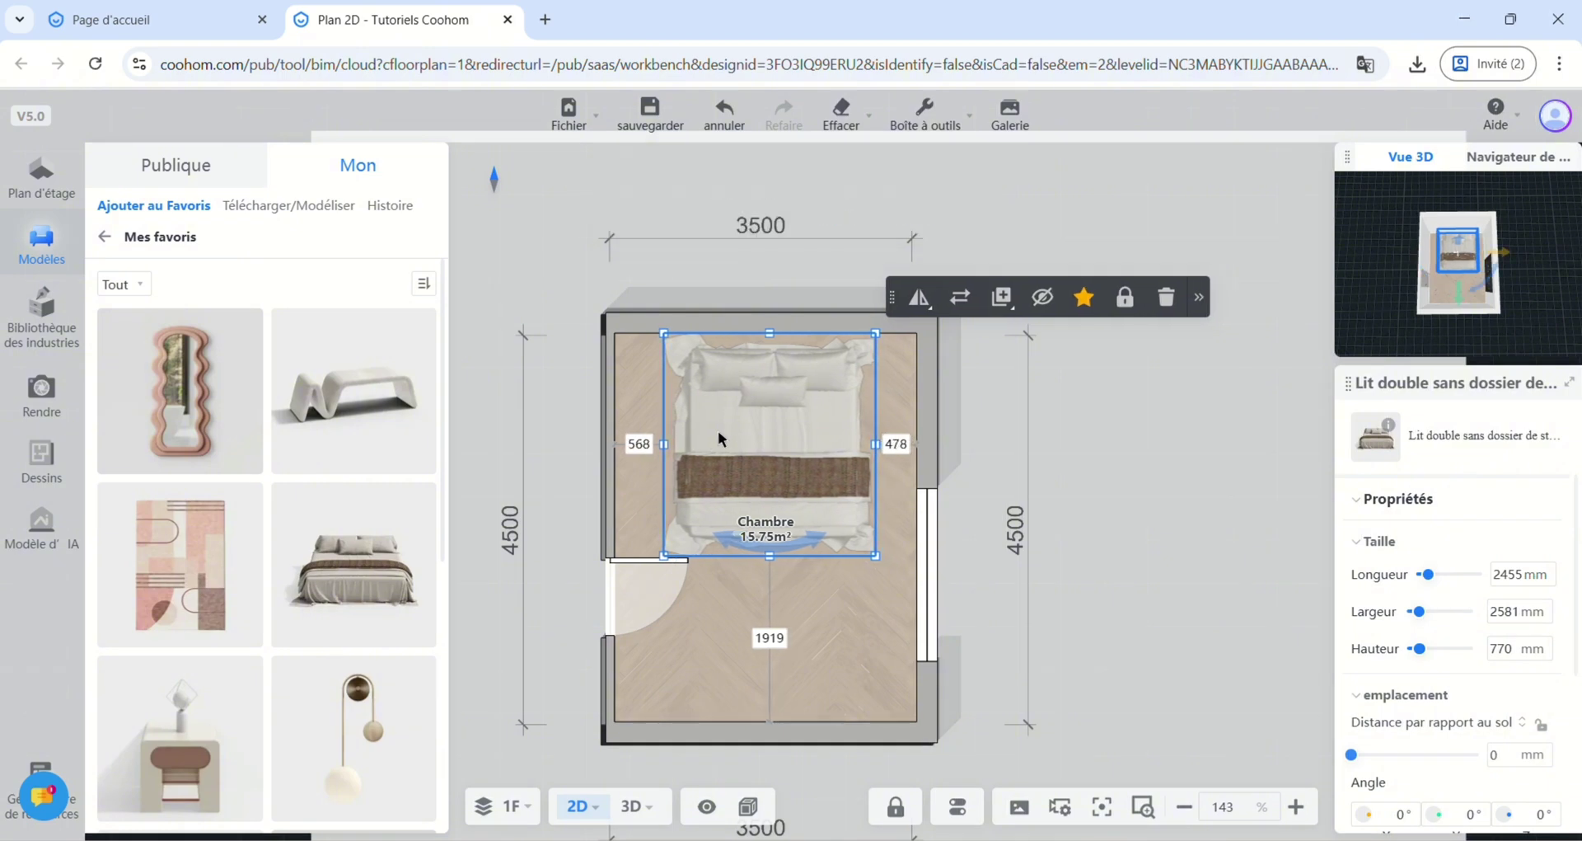
key(Left)
- Place a Table de nuit moderne on each side of the bed and hang the Chandelier Wabi-Sabi at the room's centre
scroll(185, 554, down, 3)
click(185, 554)
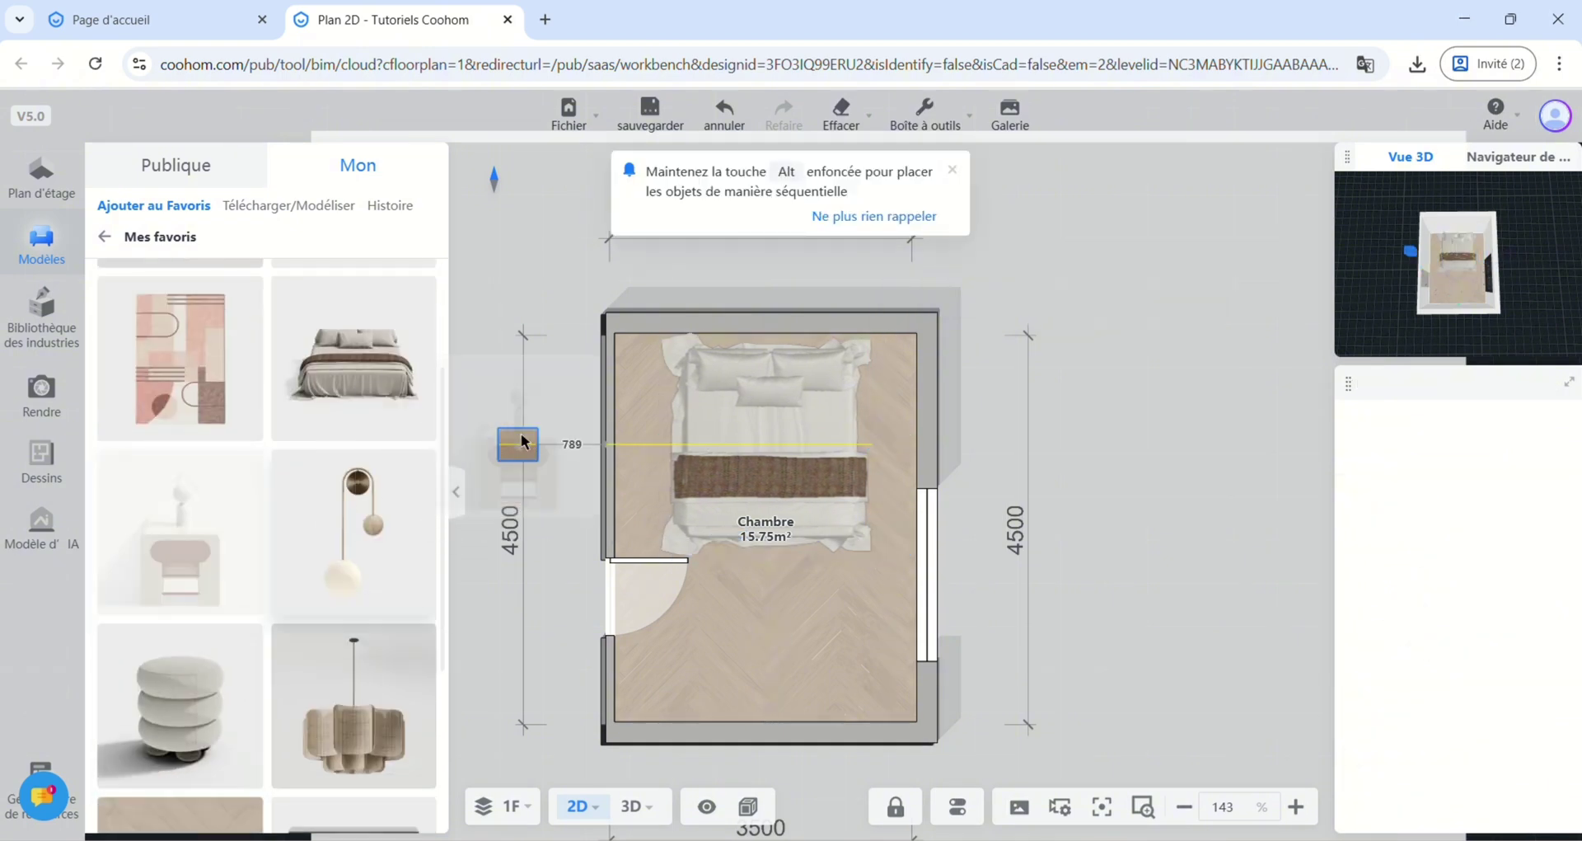
click(641, 351)
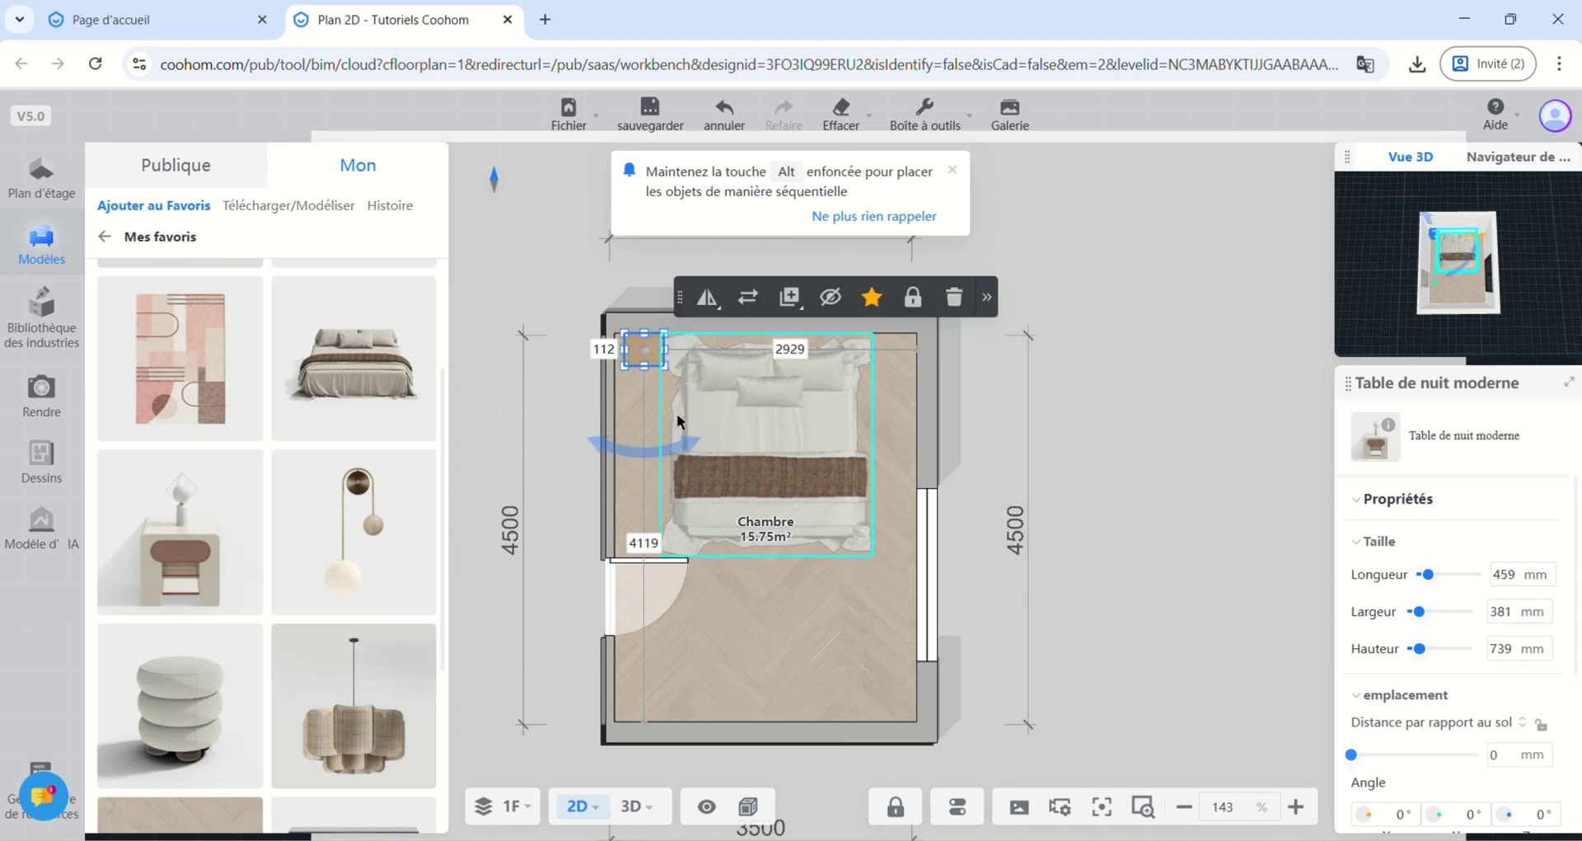
click(191, 554)
click(881, 344)
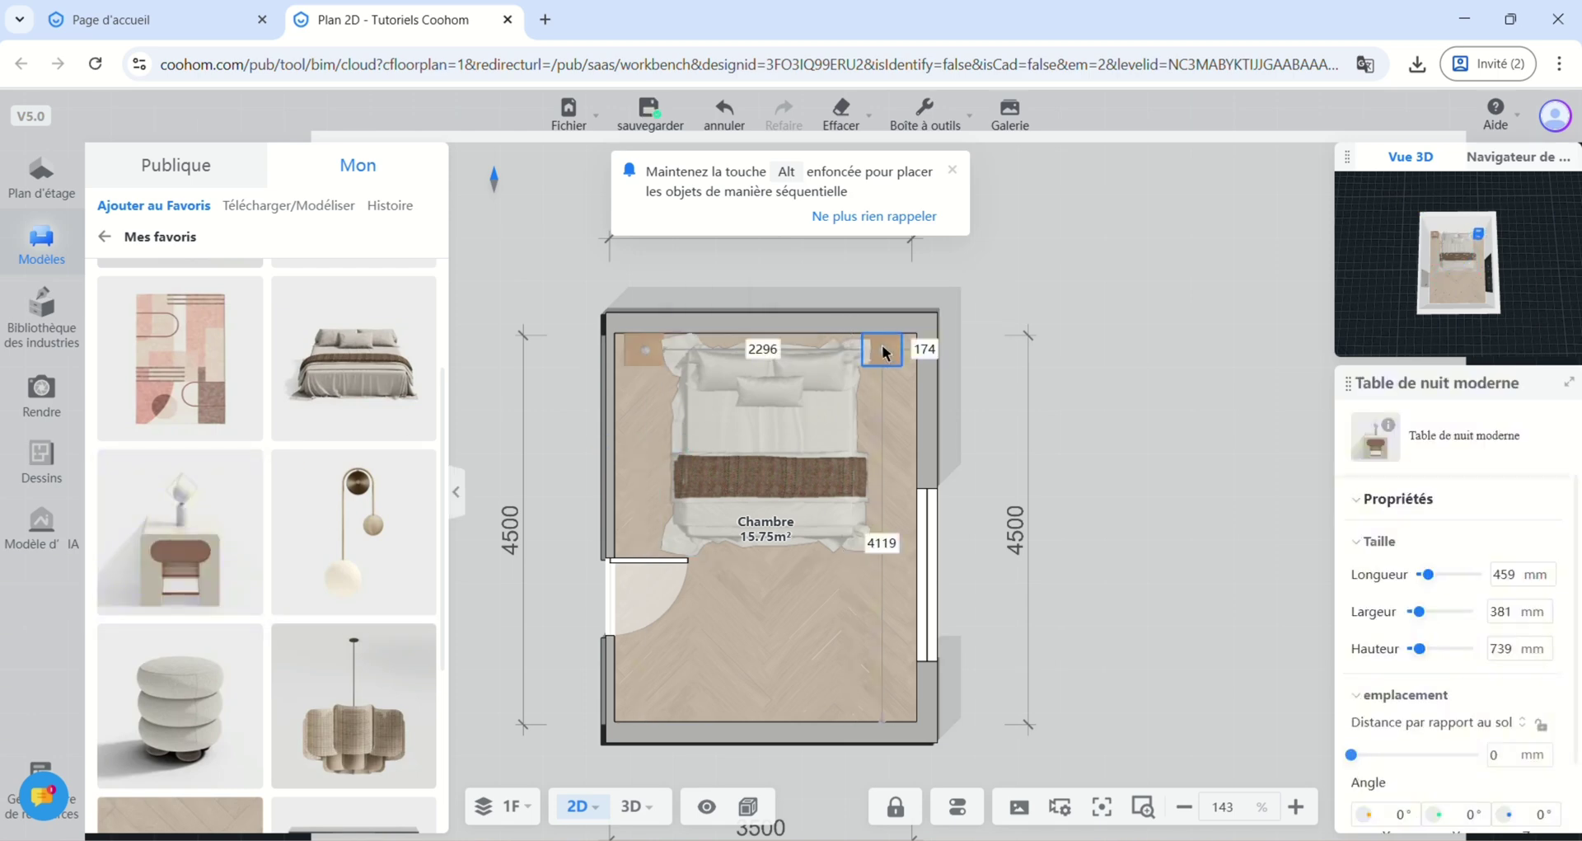
click(350, 701)
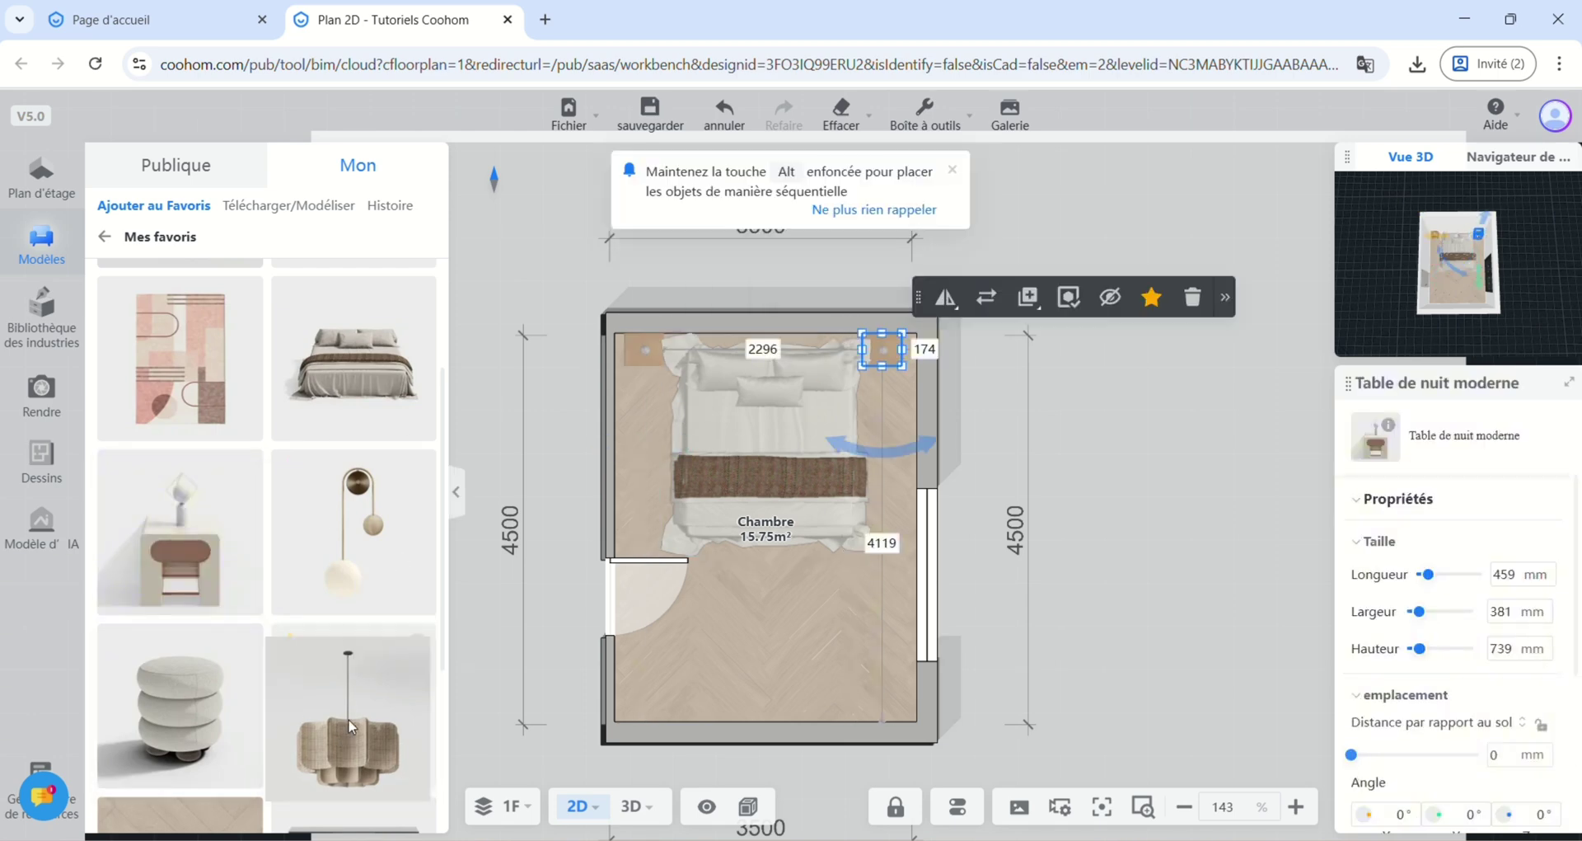
click(765, 531)
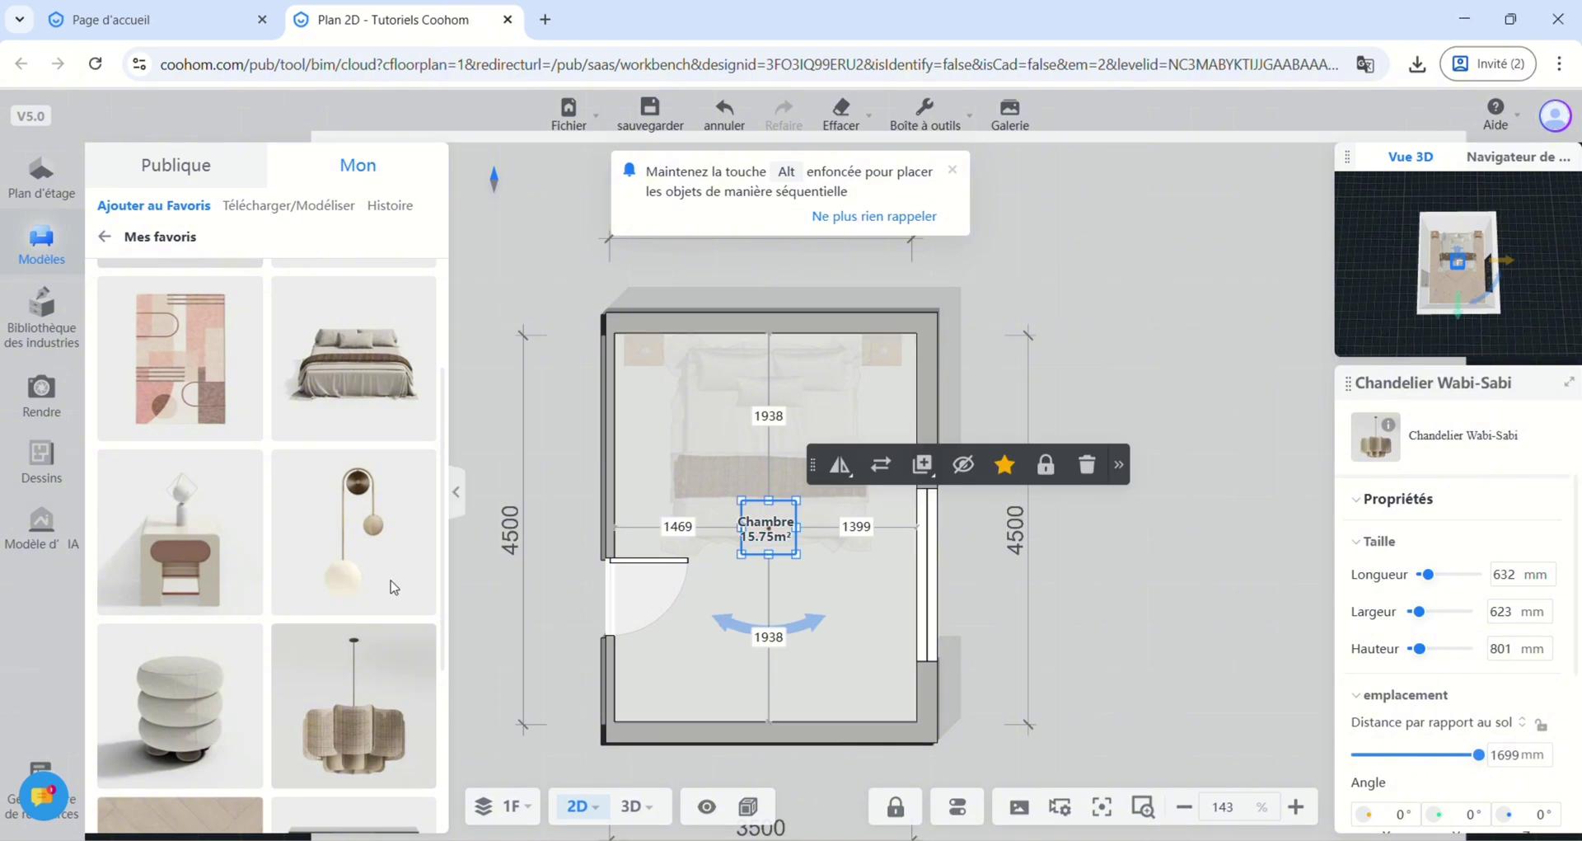
- Place the favourite white sculptural bench in the room, rotate it parallel to the bed's foot and centre it there
scroll(181, 536, down, 2)
scroll(338, 396, up, 4)
click(345, 384)
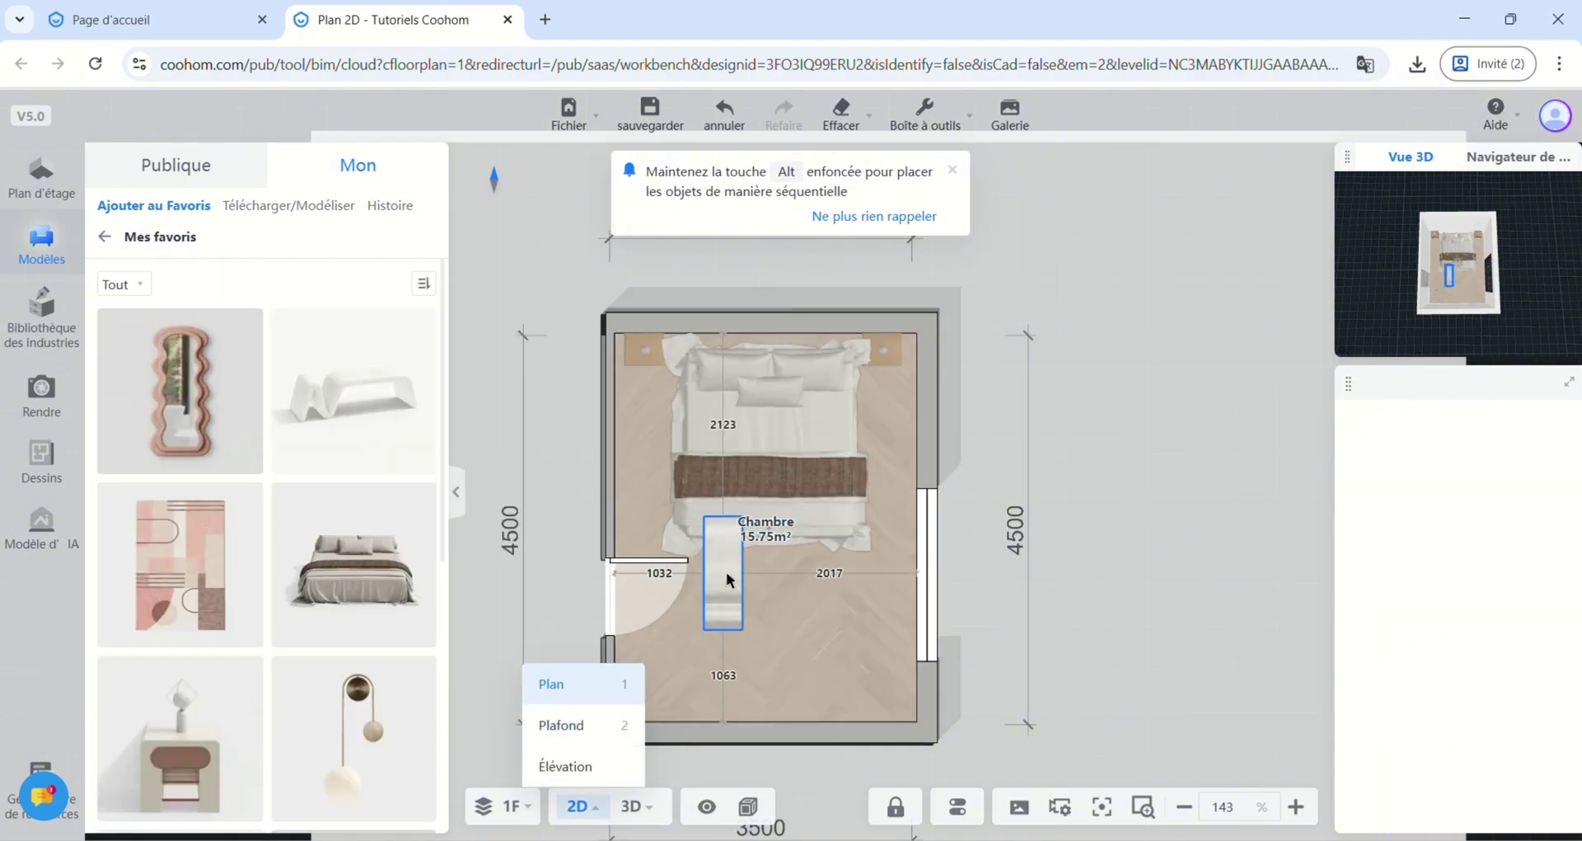
click(756, 590)
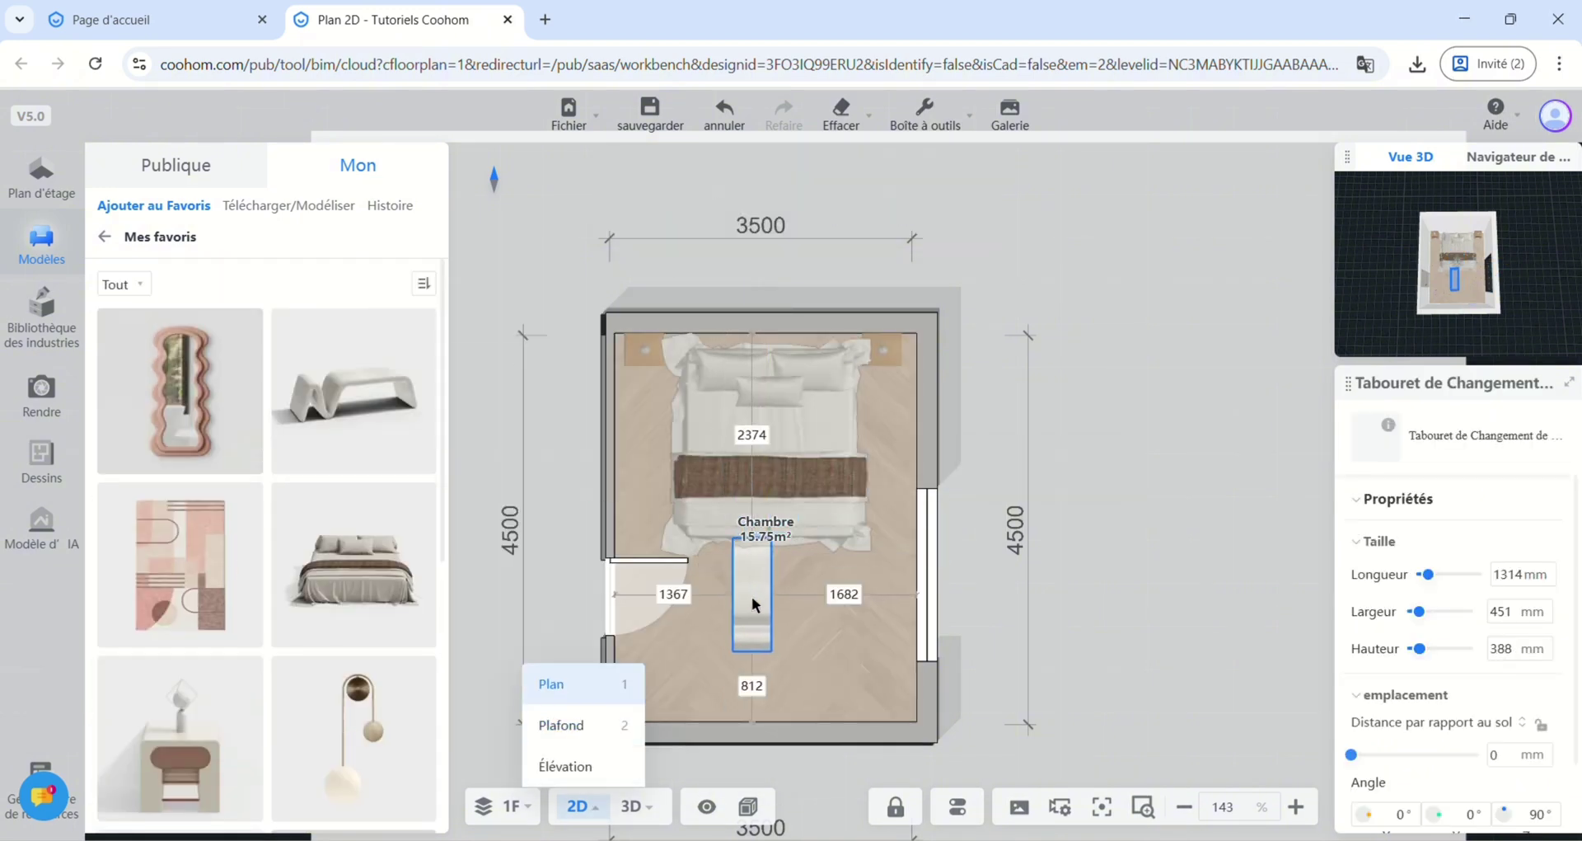
mouse_move(723, 661)
mouse_down()
mouse_move(797, 715)
mouse_move(723, 661)
mouse_up()
drag(747, 585, 762, 550)
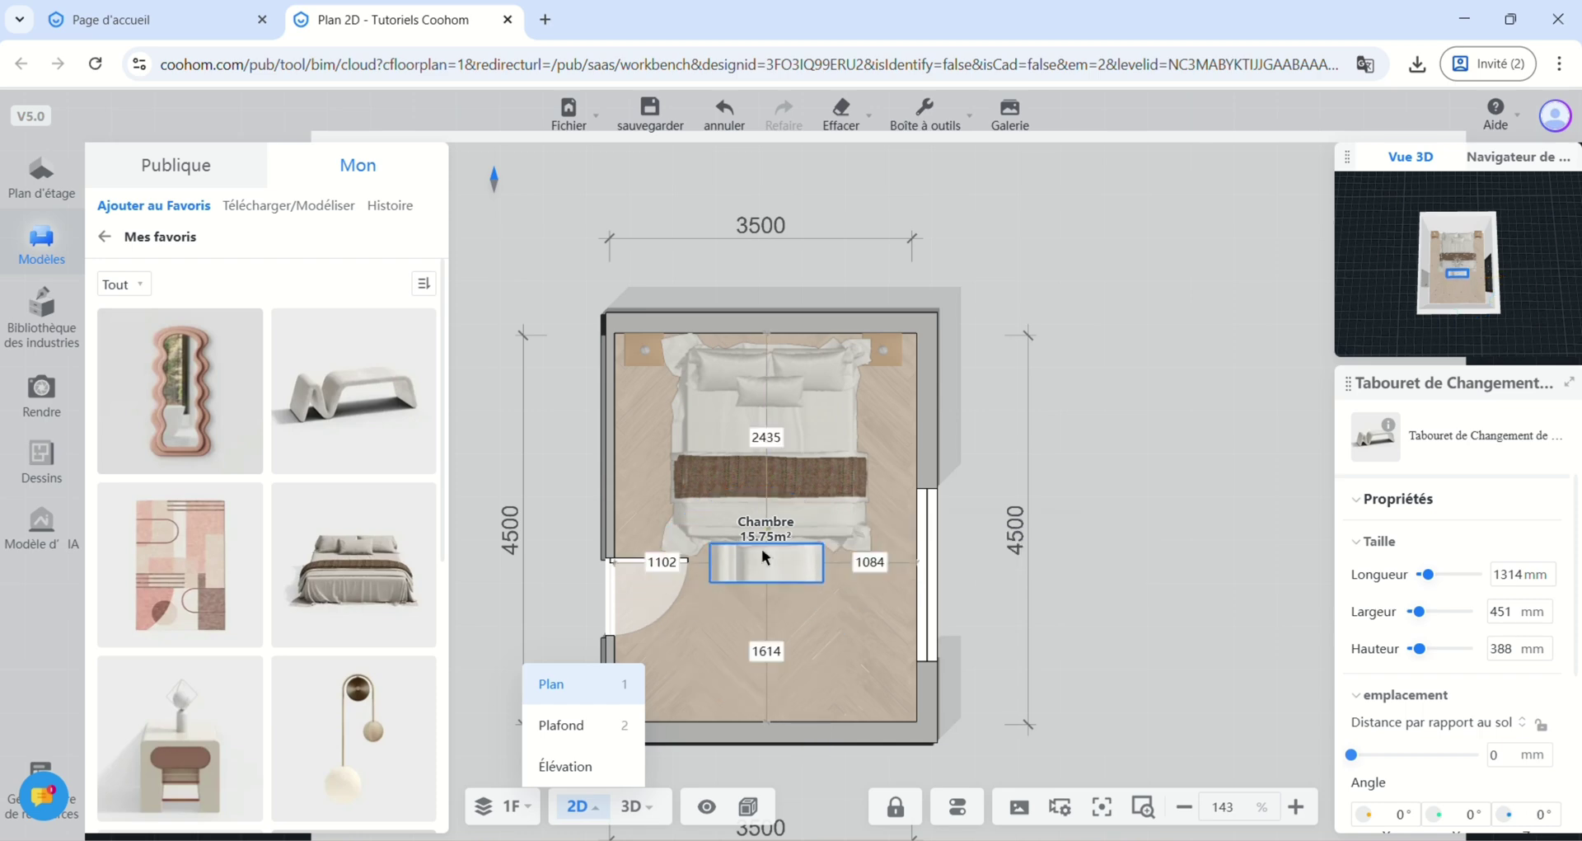
- Add the favourite pink geometric rug (Tapis) to the plan and set its length to 2500 mm and width to 3000 mm
click(763, 557)
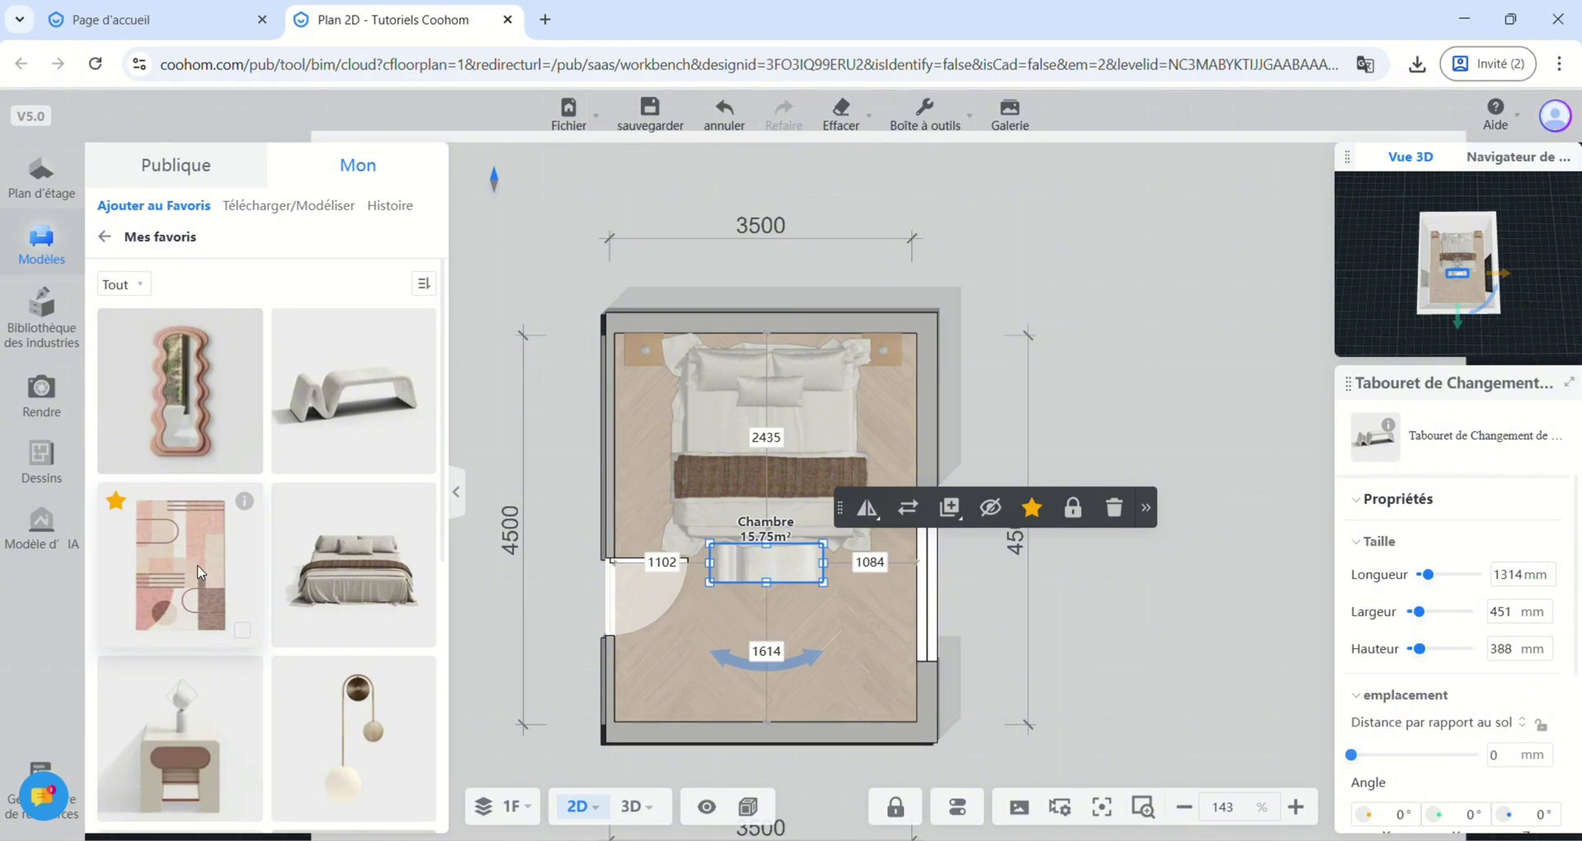
scroll(200, 572, down, 3)
scroll(200, 572, up, 3)
drag(200, 572, 566, 548)
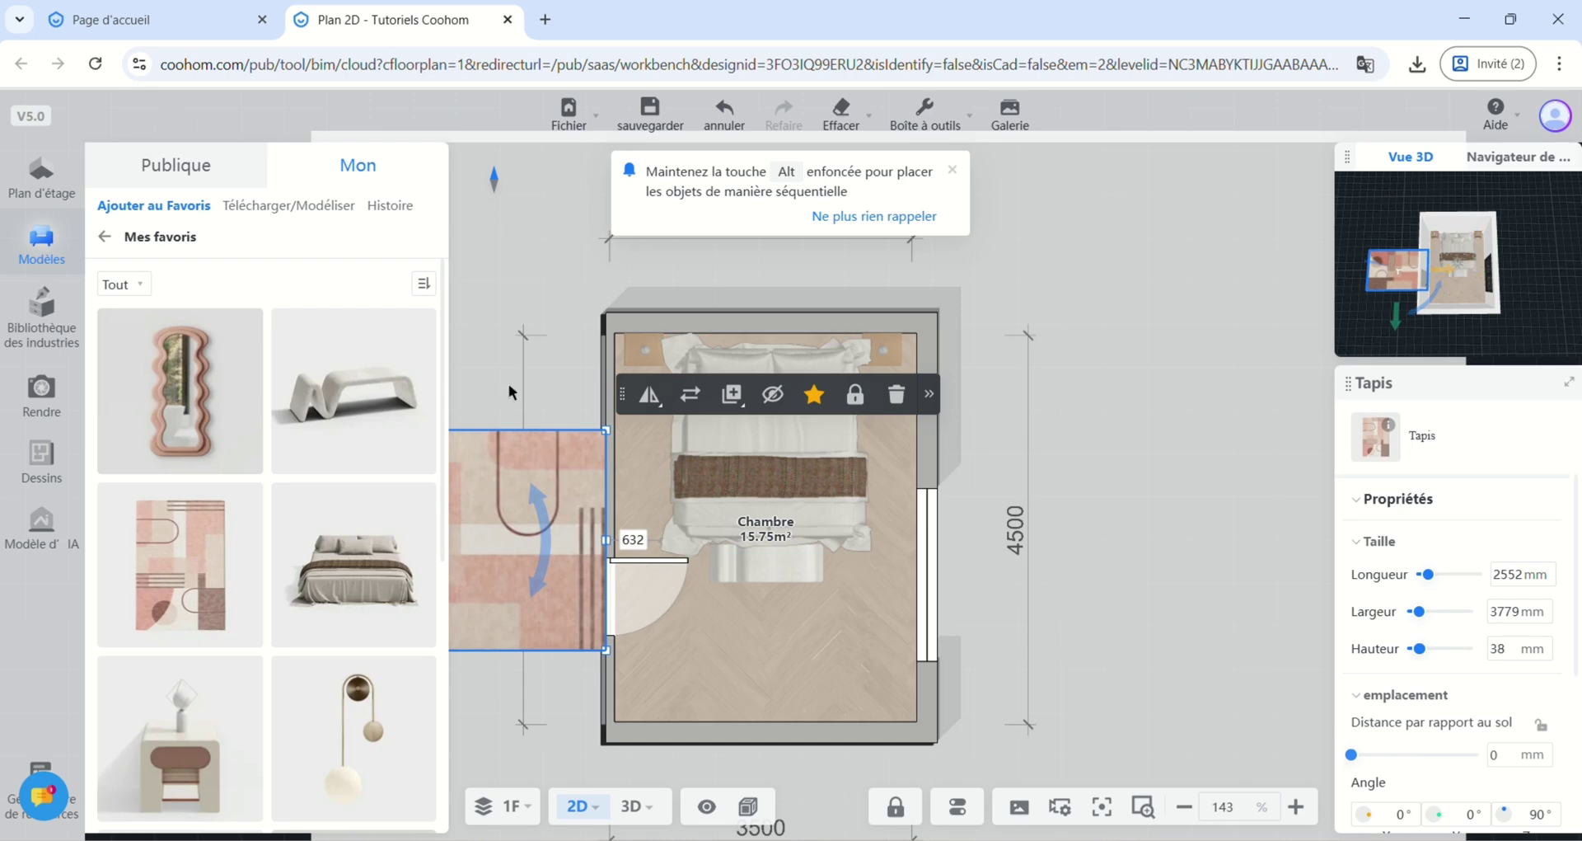
click(1517, 575)
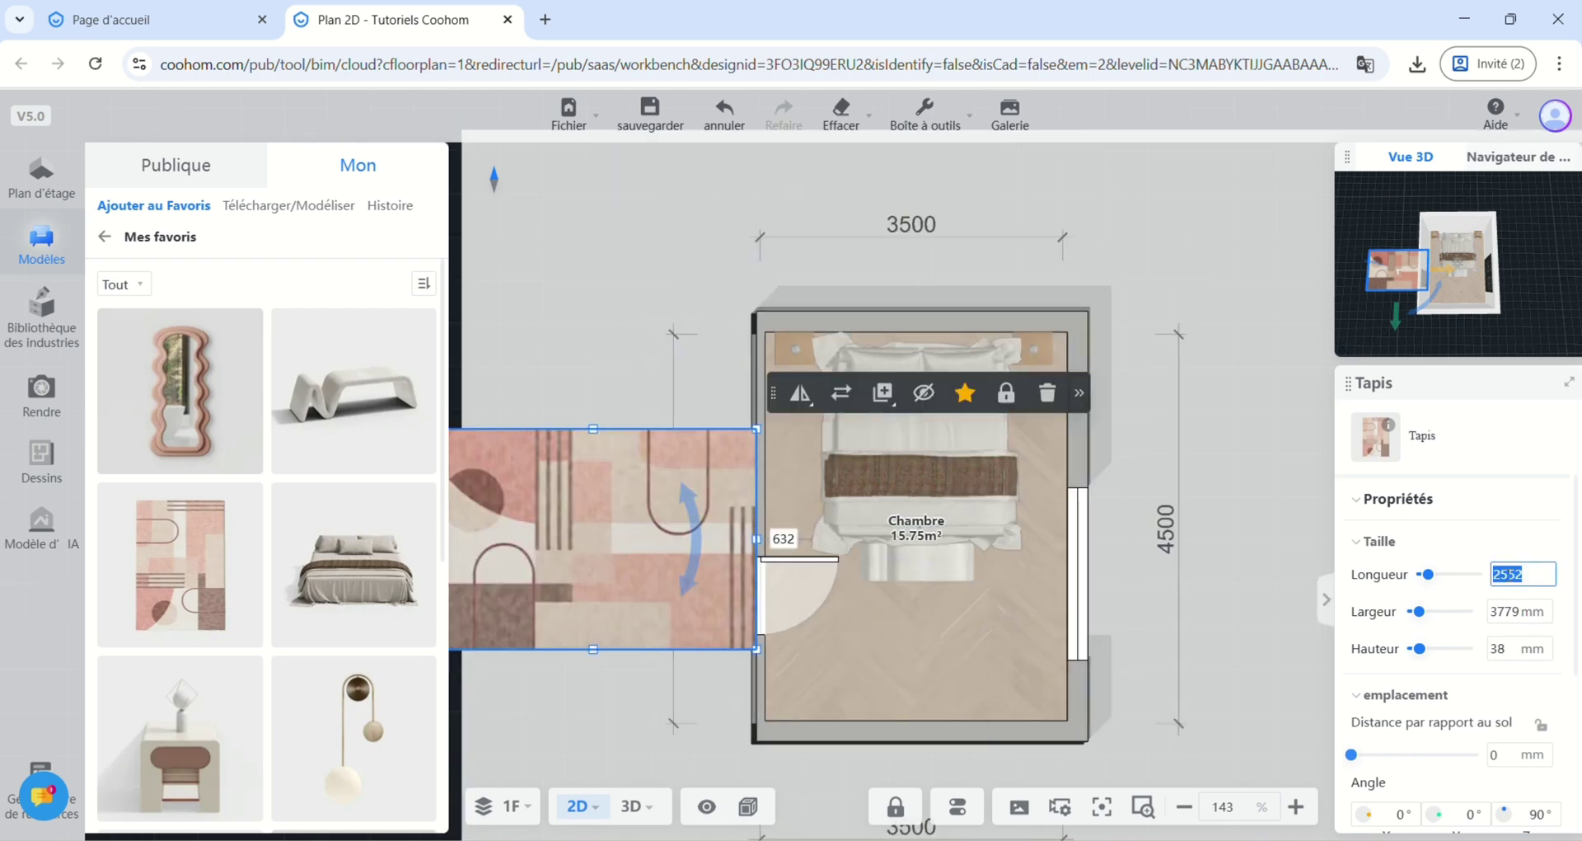
text(2500)
click(1510, 612)
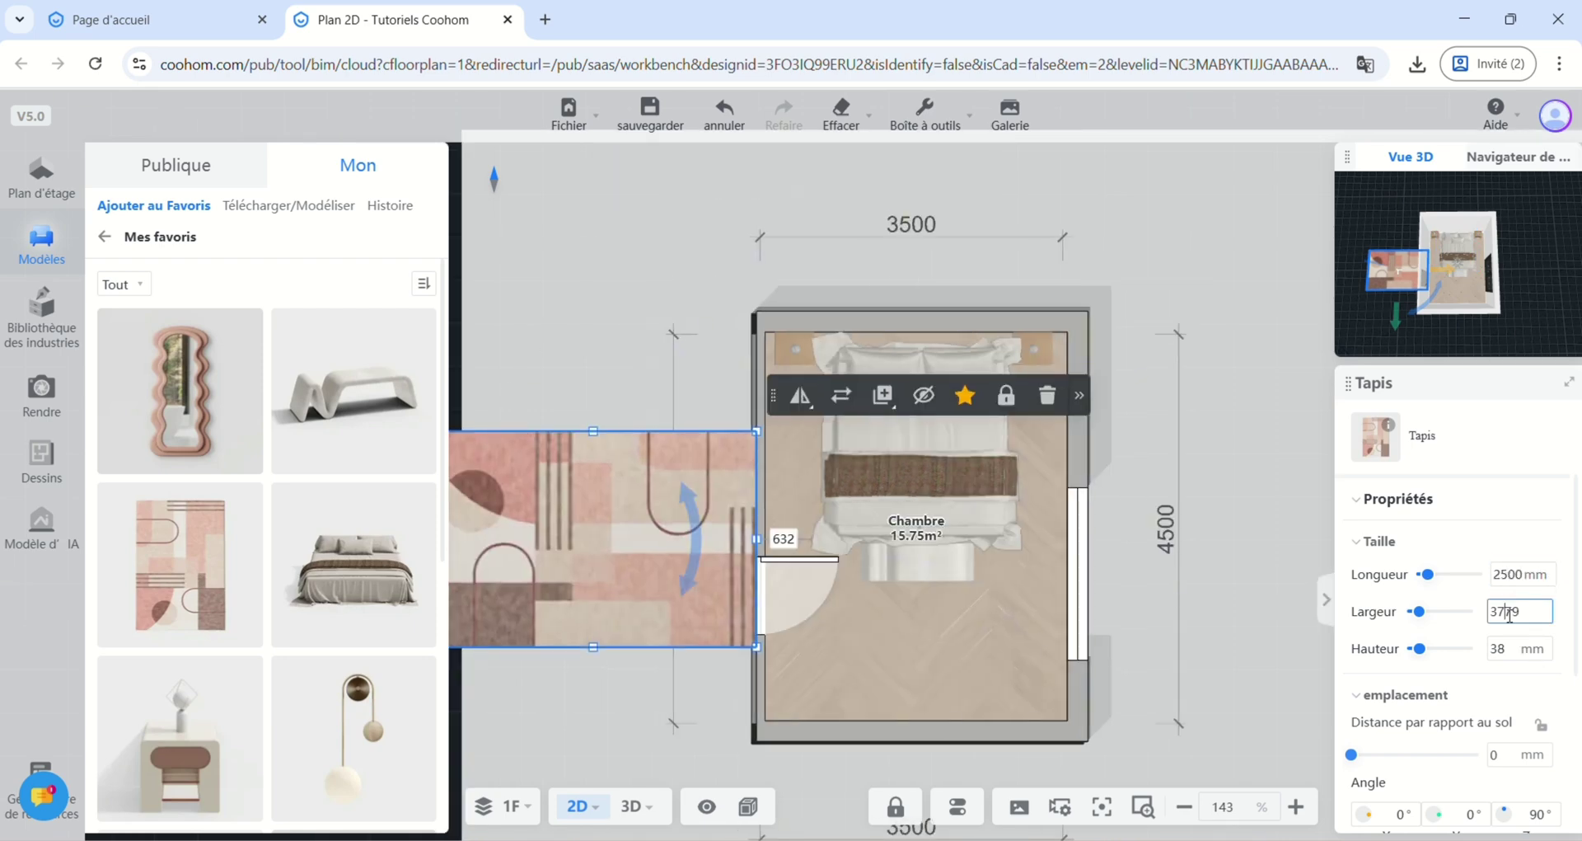
text(3000)
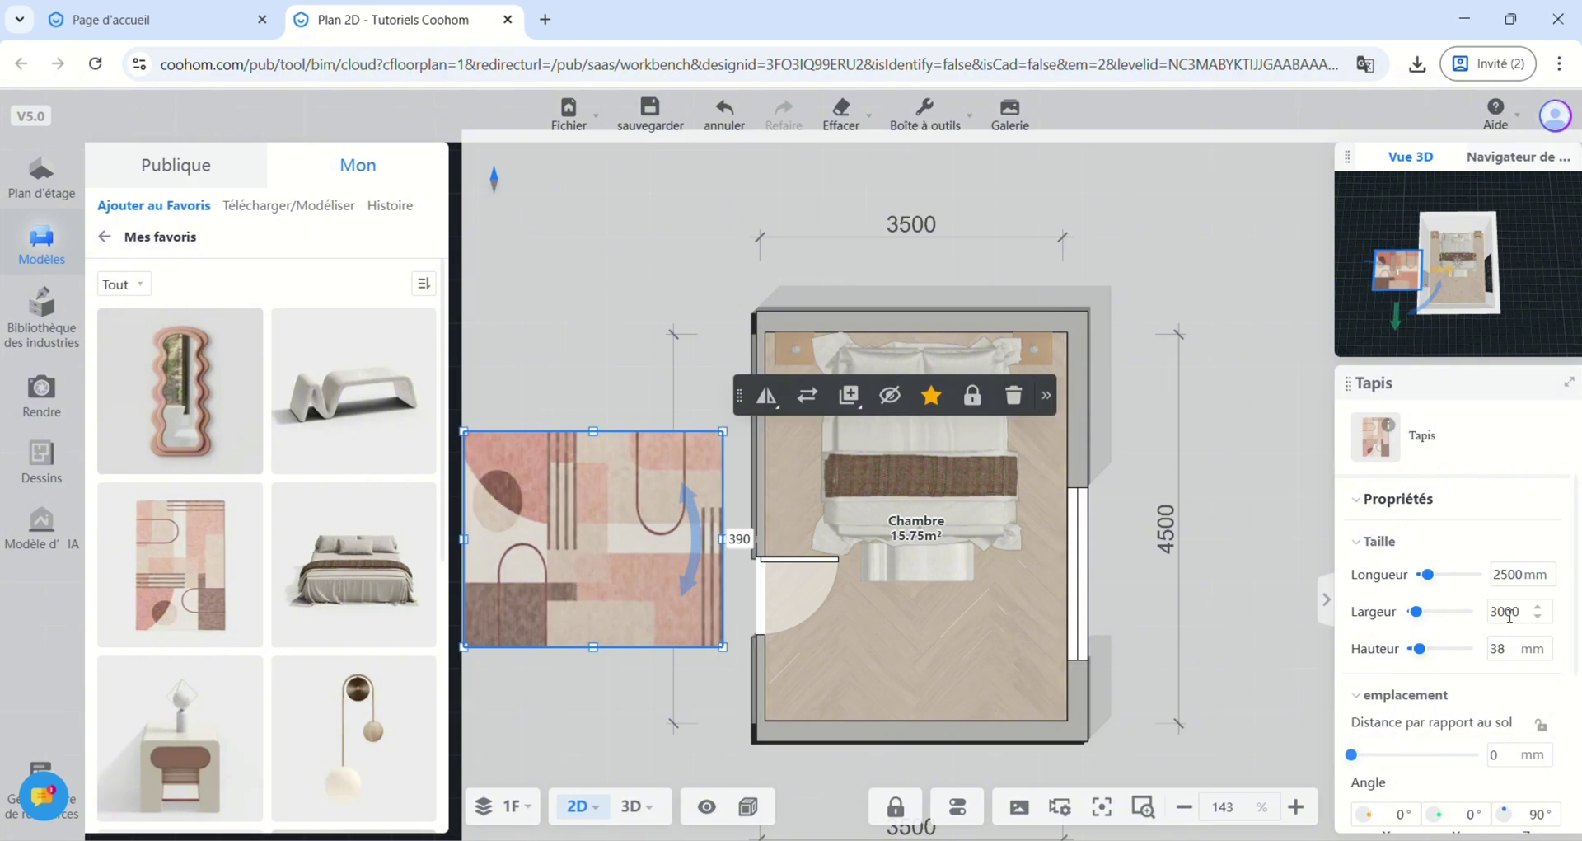
- Move the rug into the bedroom beneath the bed and bench, roughly centred between the side walls
drag(649, 511, 973, 445)
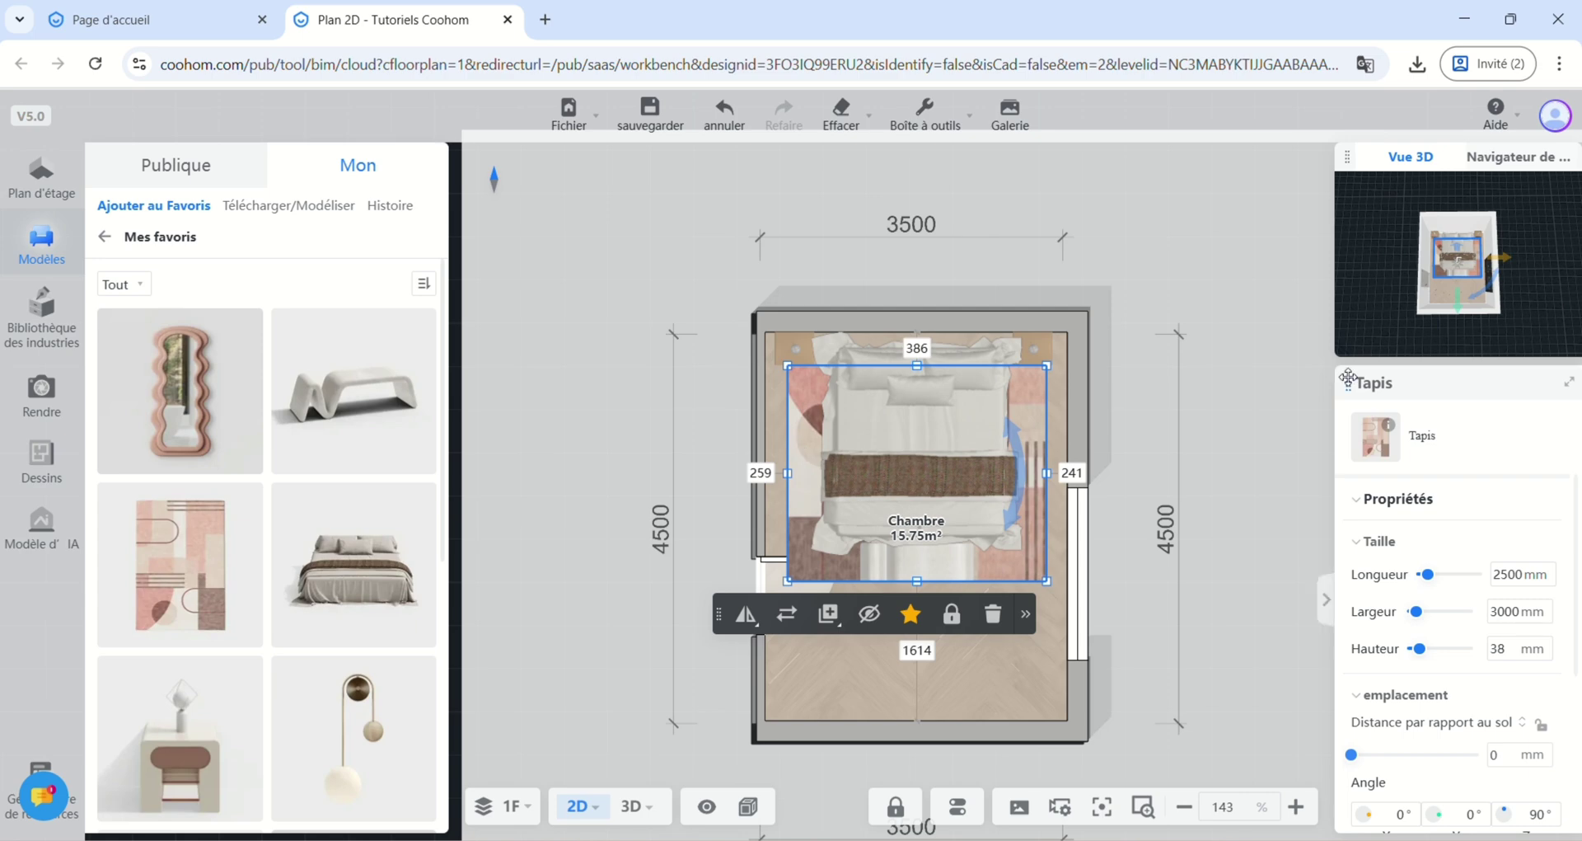
drag(1229, 387, 1161, 373)
click(962, 511)
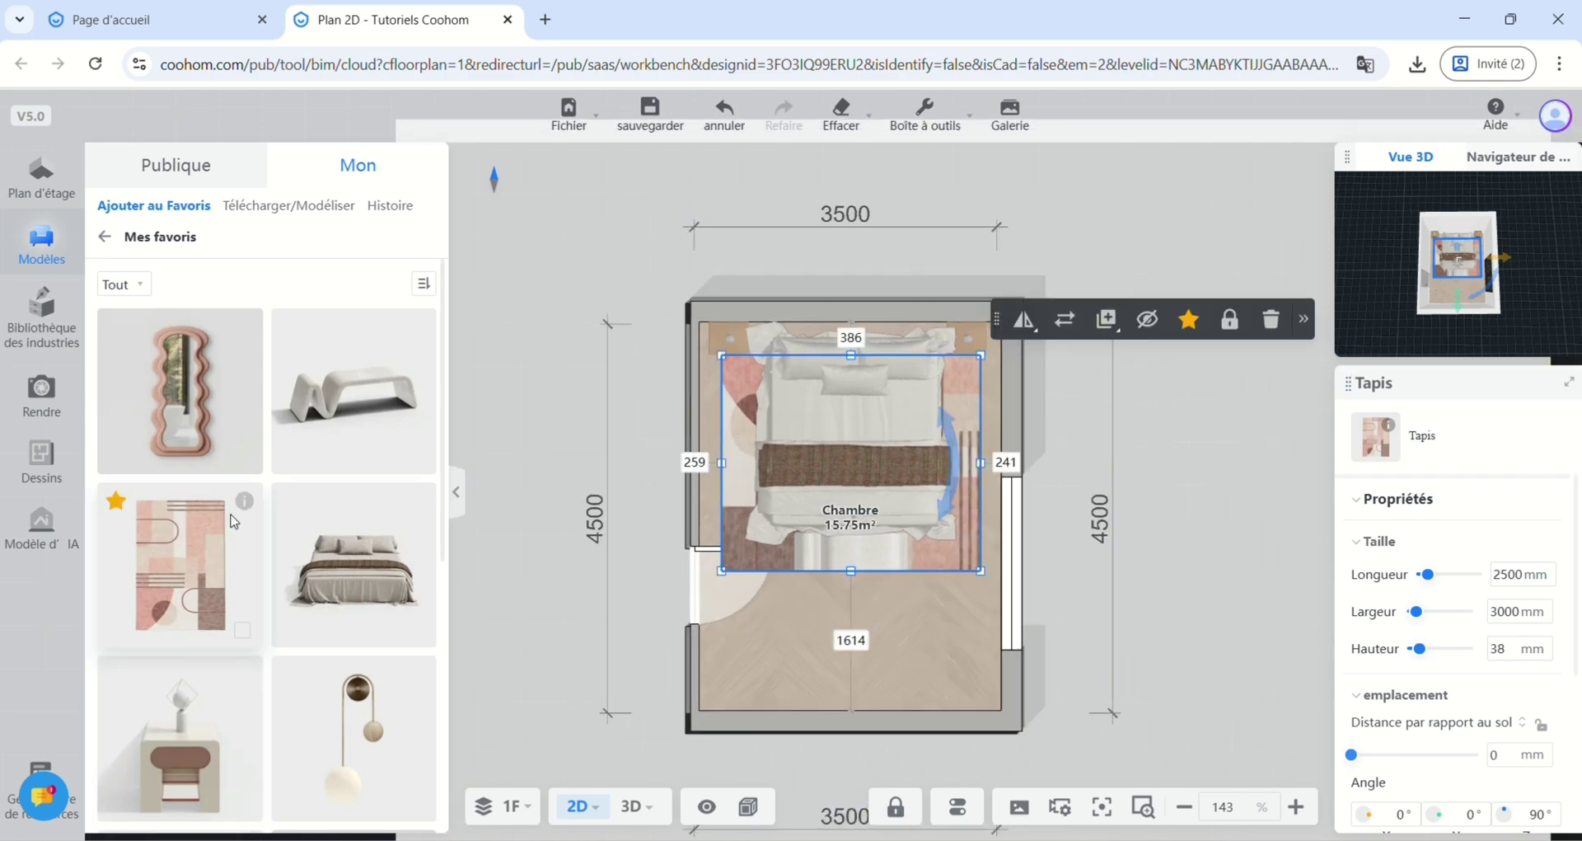
- In the 3D view, hang the favourite globe wall lamp above each nightstand, about 1270 mm high on the door side and 1190 mm on the window side
scroll(254, 524, down, 1)
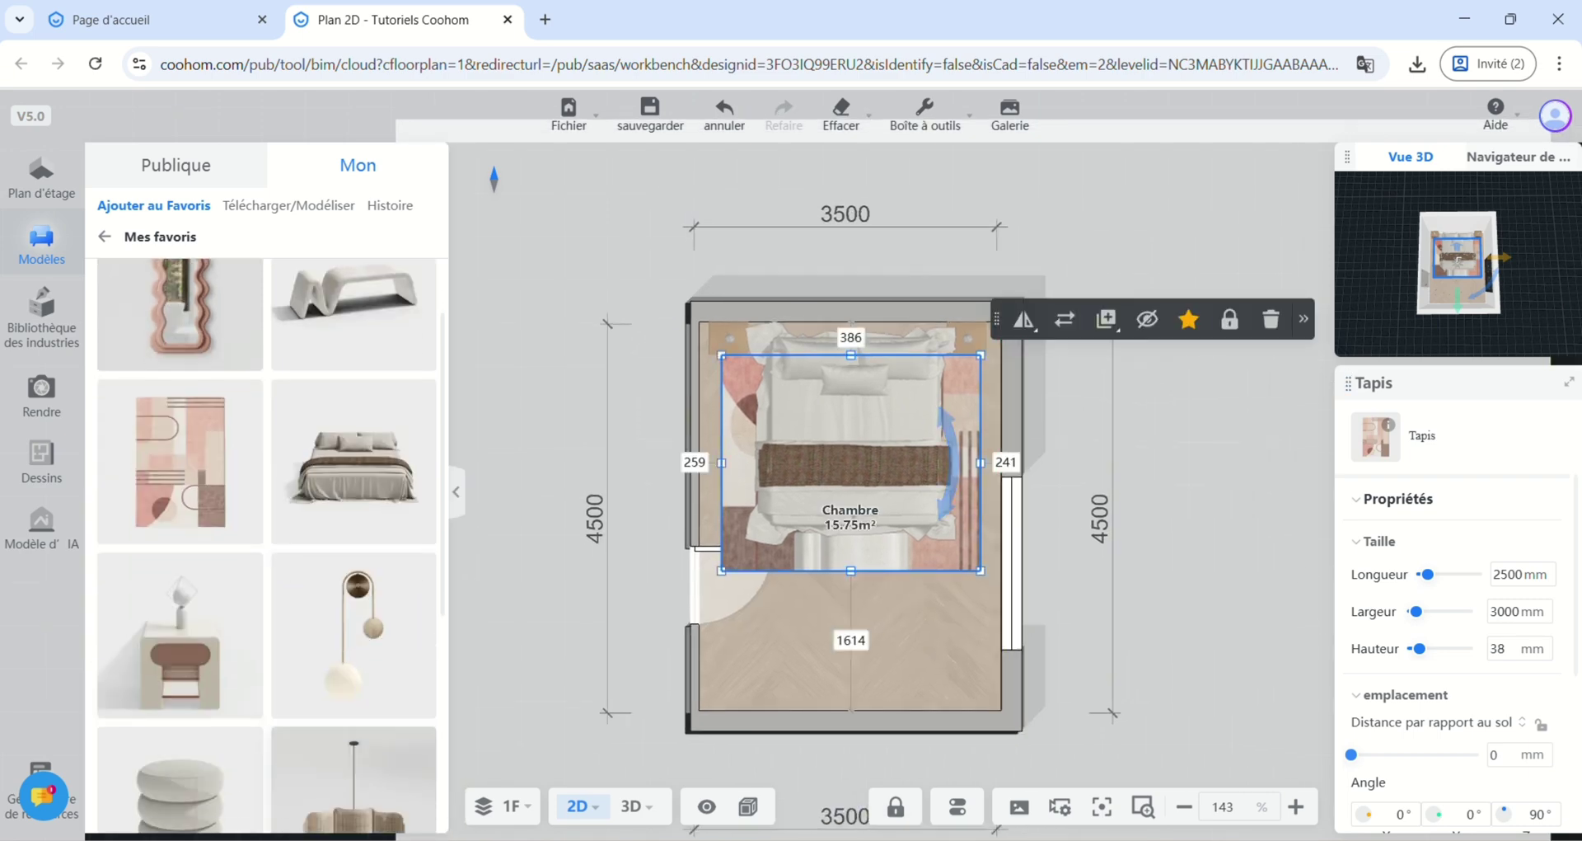
click(631, 805)
mouse_move(823, 288)
mouse_down()
mouse_move(735, 256)
mouse_move(803, 304)
mouse_up()
scroll(734, 265, up, 2)
scroll(804, 304, up, 2)
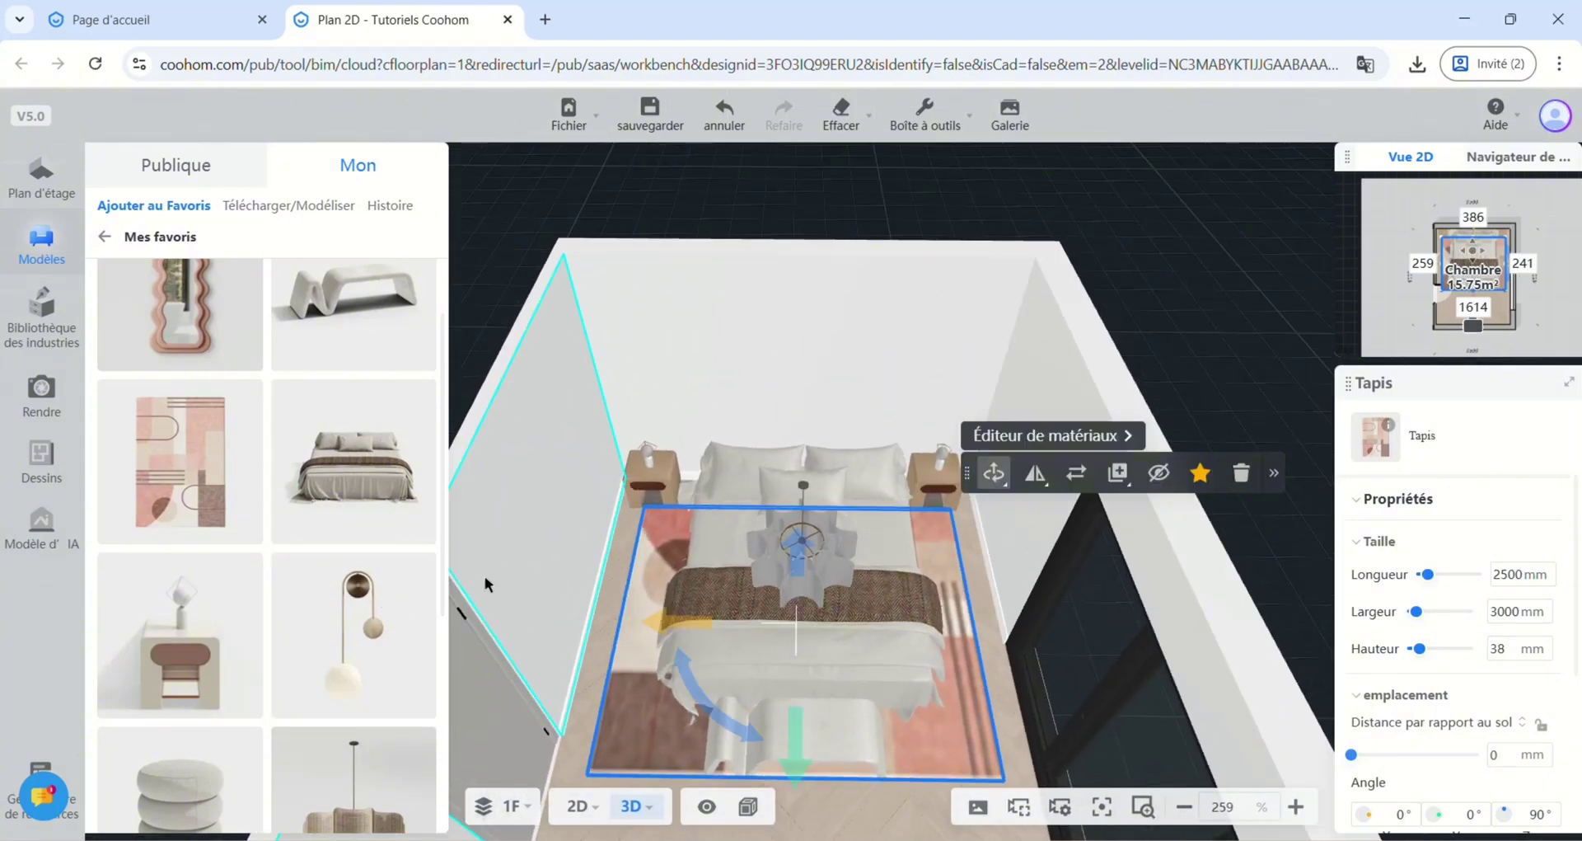
click(356, 626)
click(681, 357)
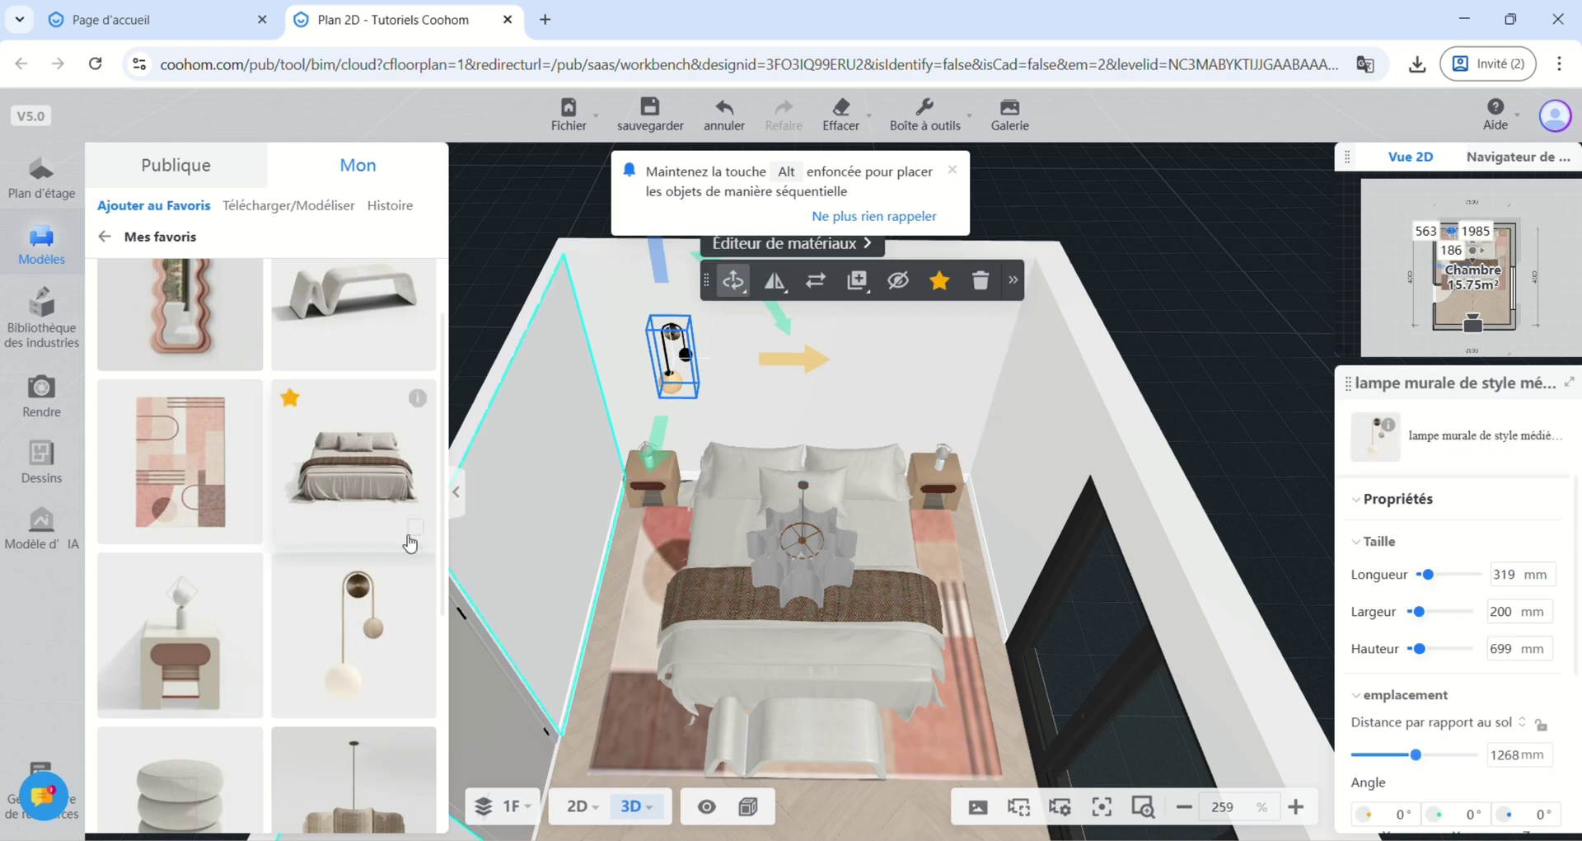
click(371, 610)
click(906, 364)
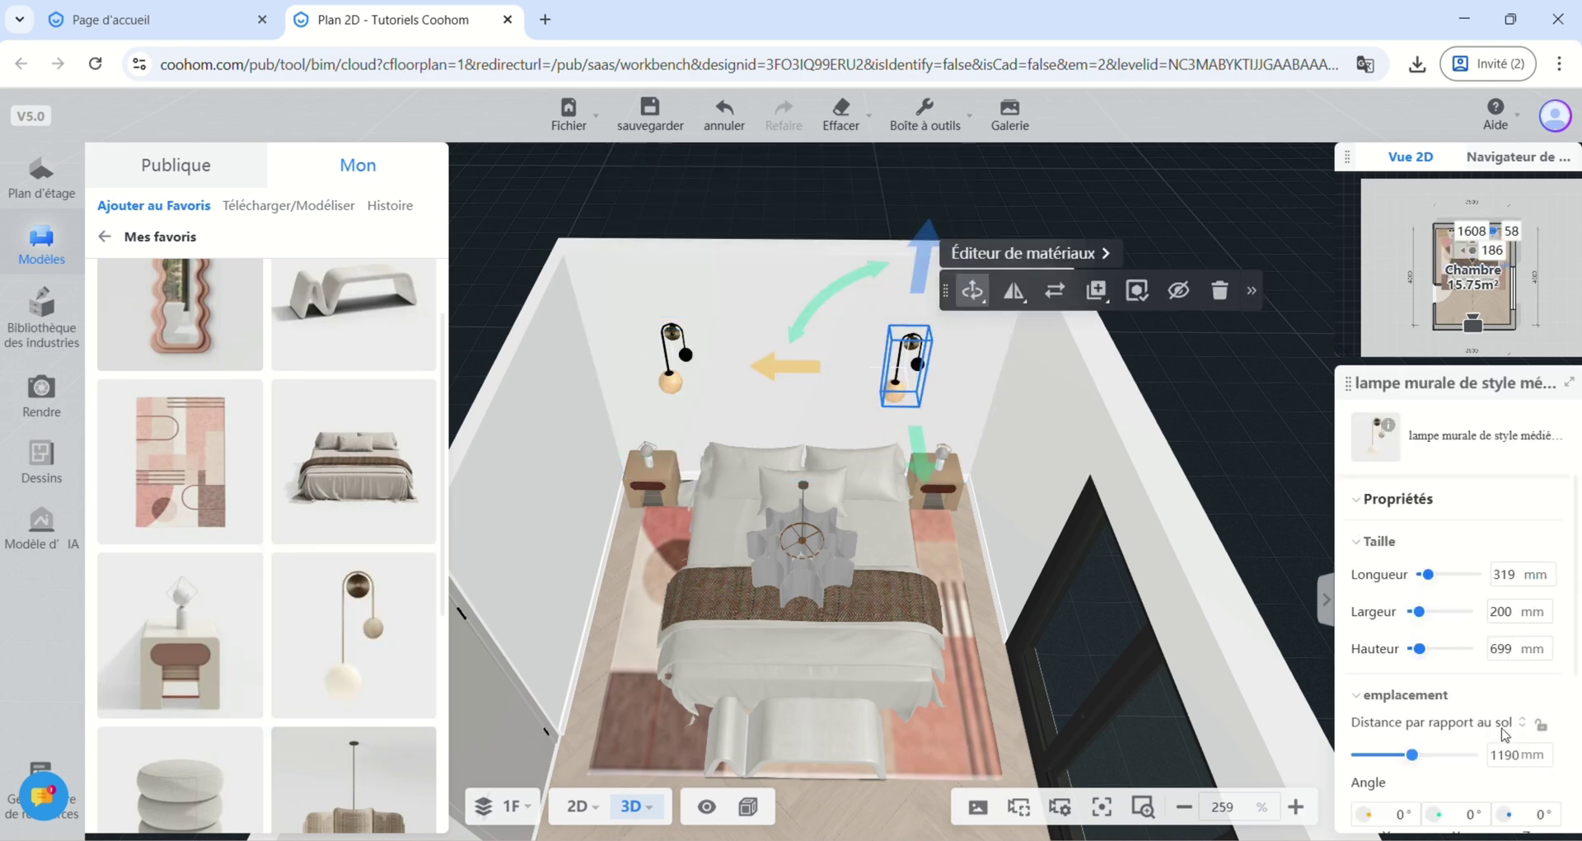
- Mirror the wall lamp above the door-side nightstand so that the two lamps face each other symmetrically
click(668, 346)
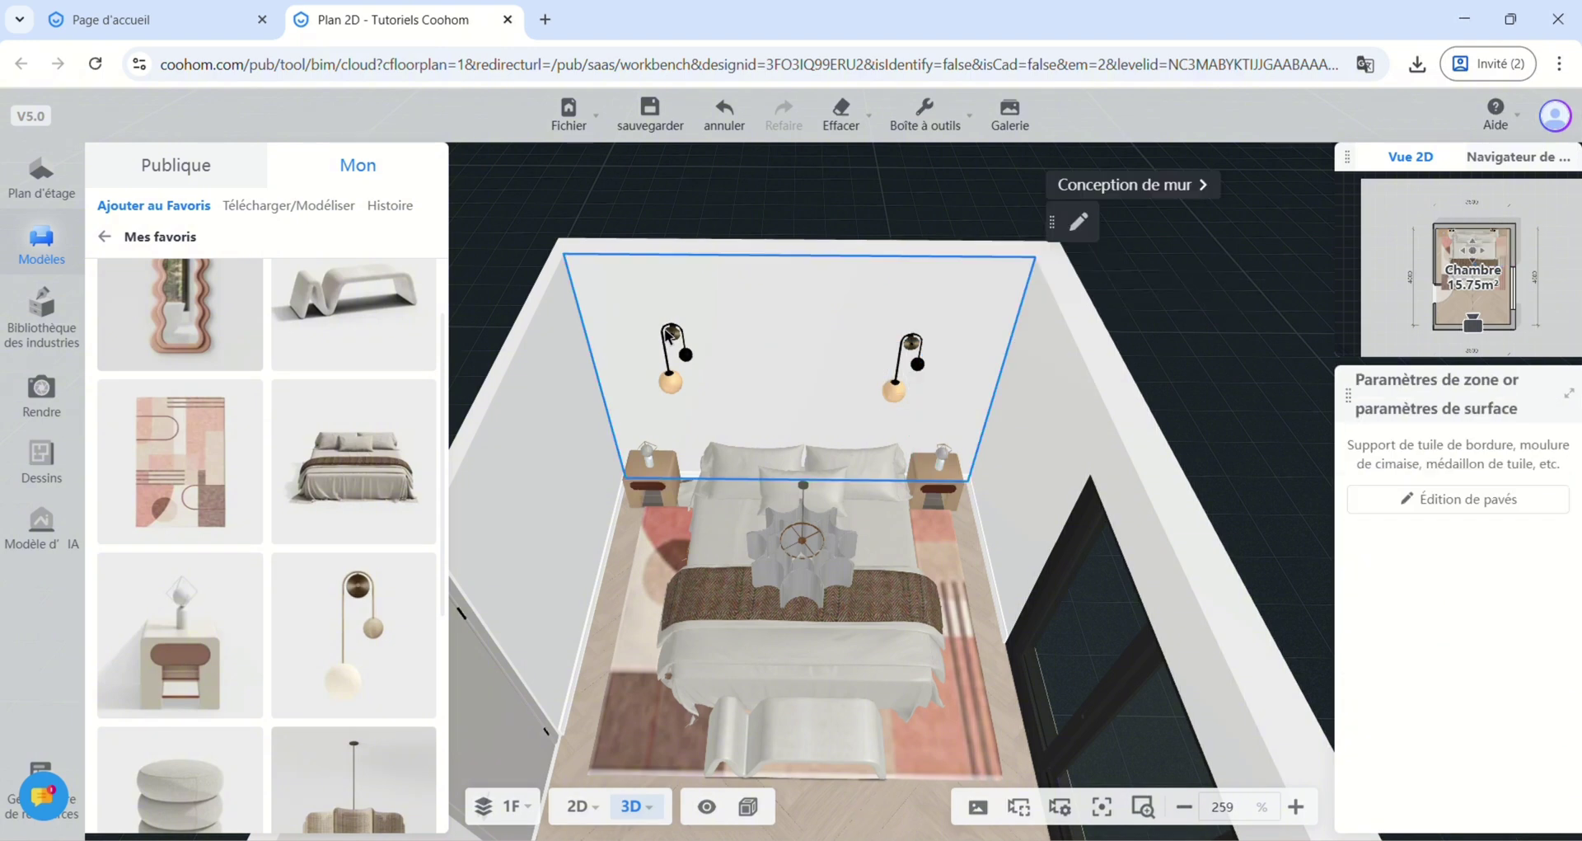
click(676, 340)
mouse_move(776, 299)
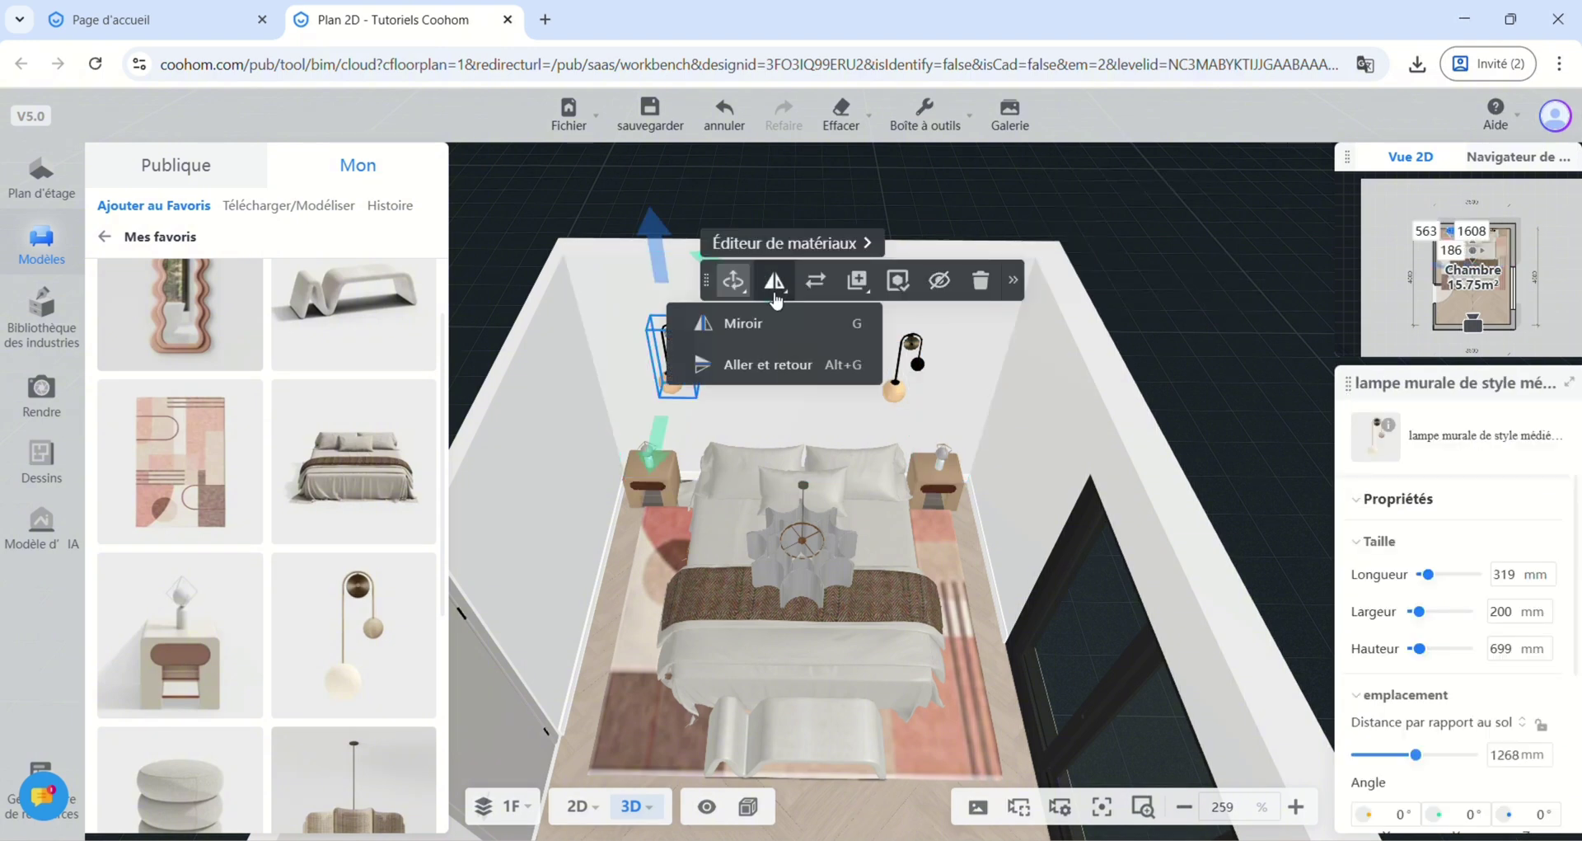
click(759, 324)
click(834, 414)
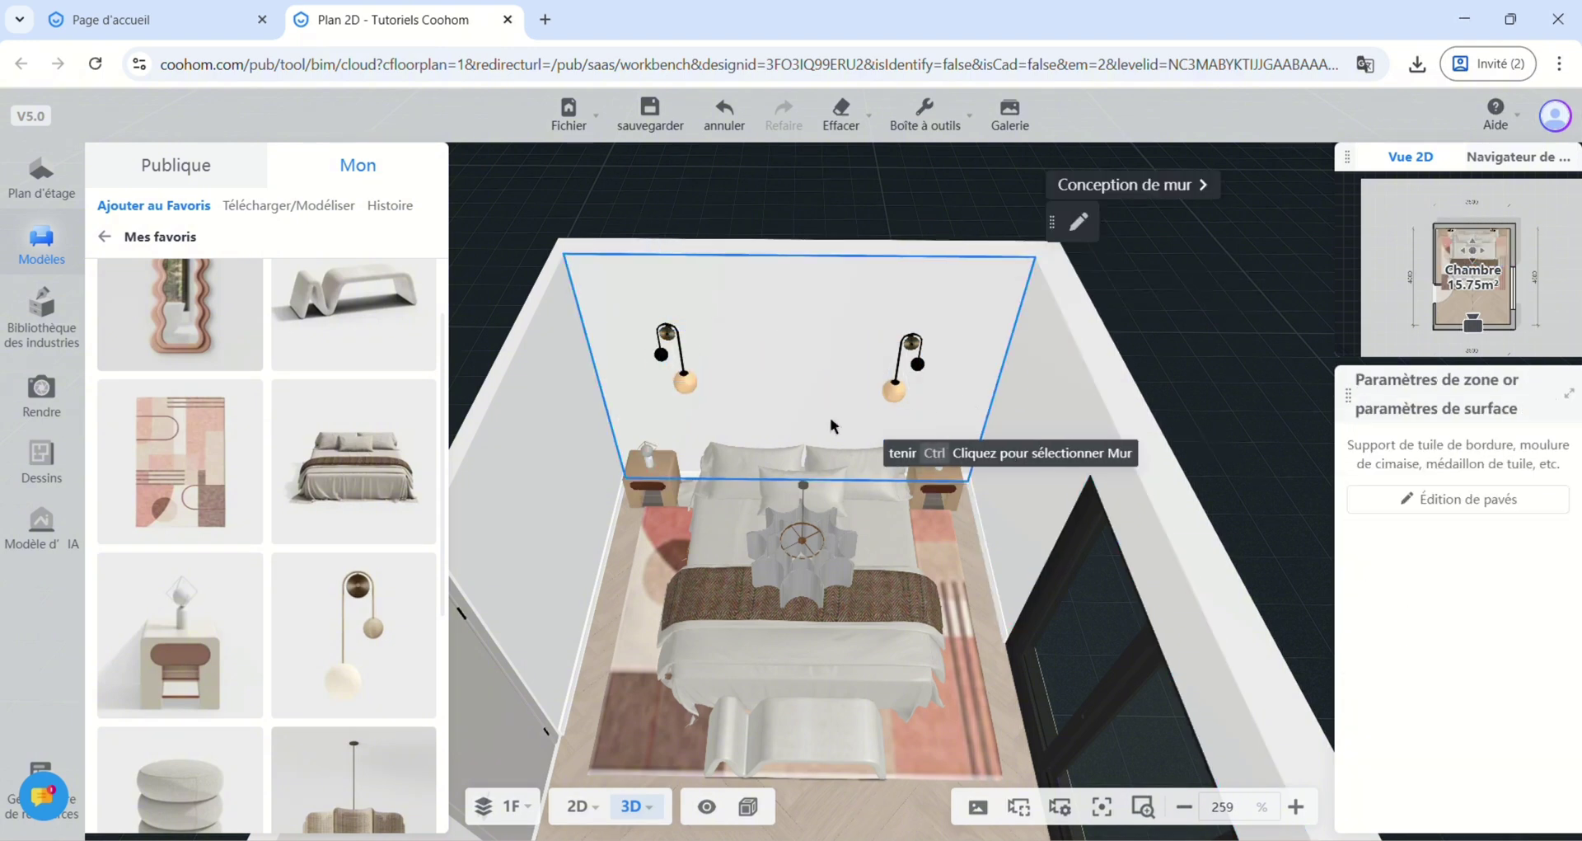
- Hang the favourite wavy-framed mirror on the wall beside the door and set its distance from the floor to 400 mm
scroll(354, 593, down, 4)
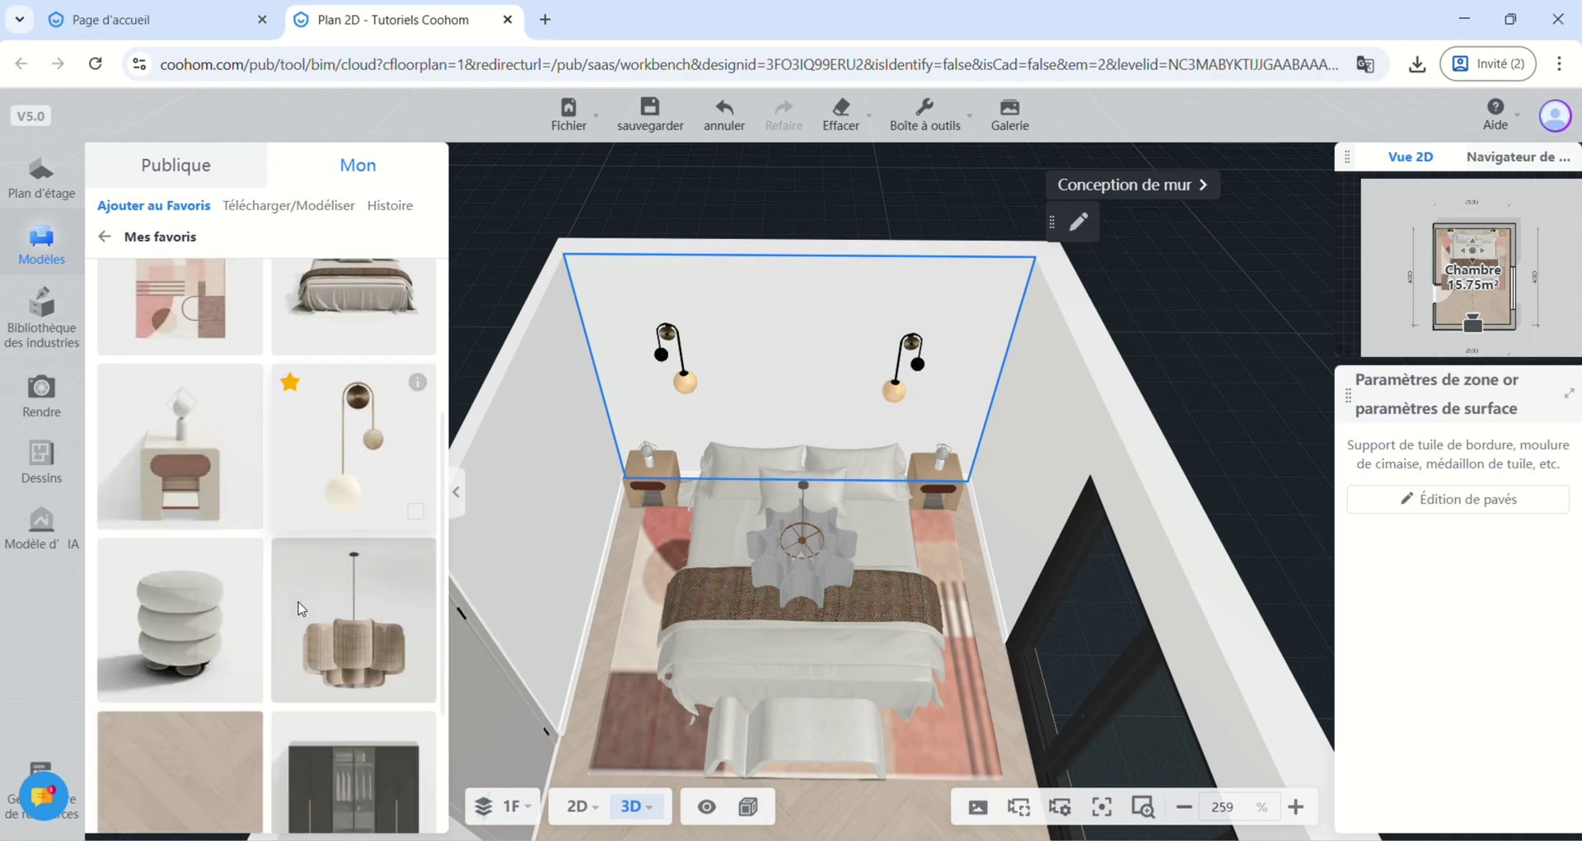
drag(808, 462, 534, 439)
scroll(247, 495, down, 2)
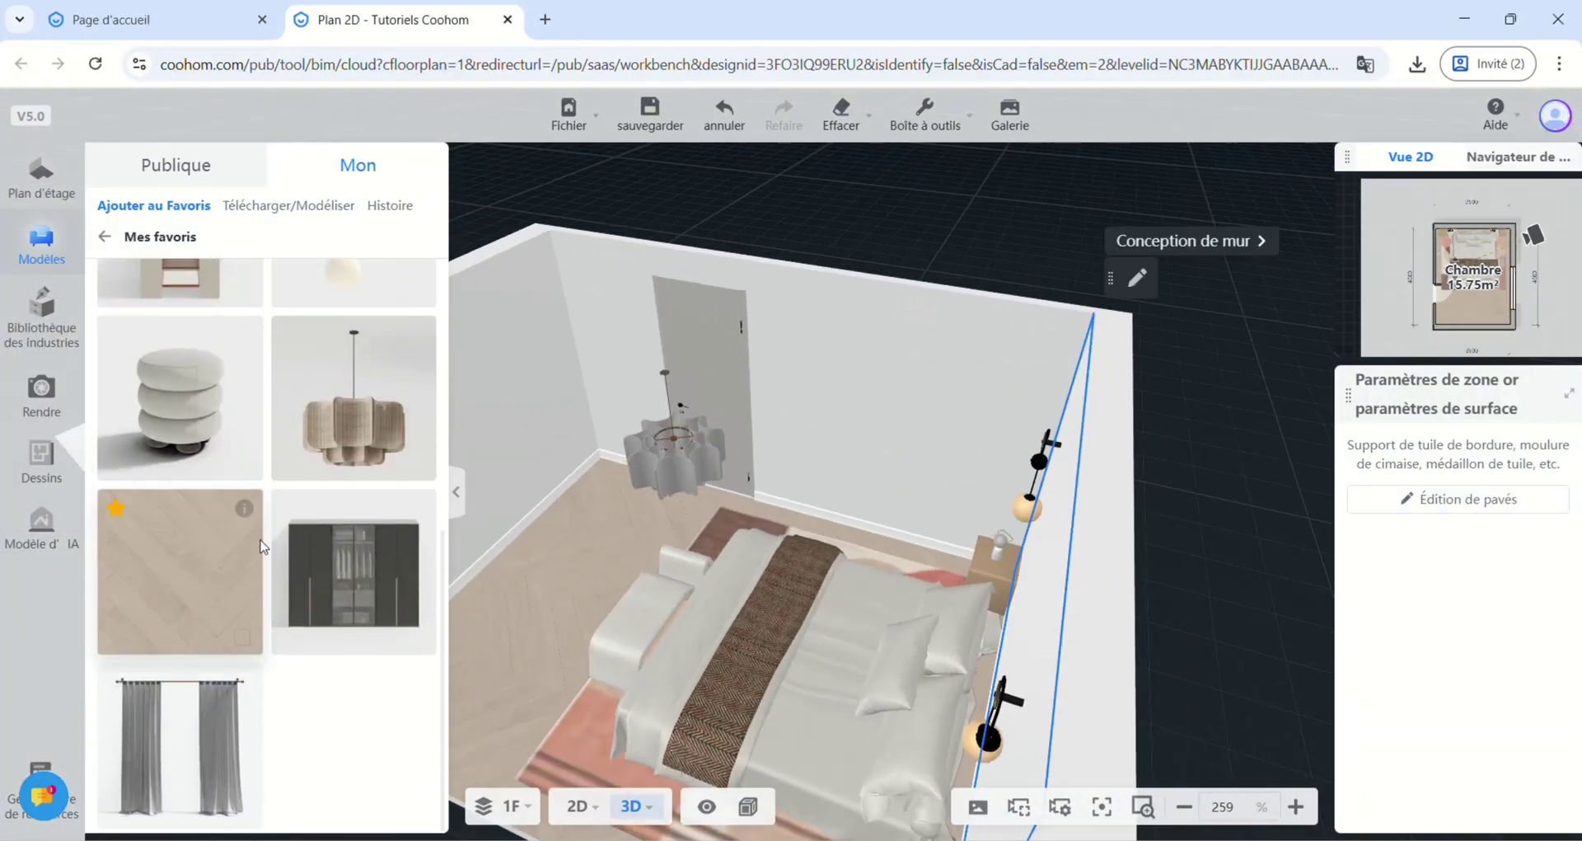
scroll(247, 494, up, 6)
drag(239, 389, 809, 420)
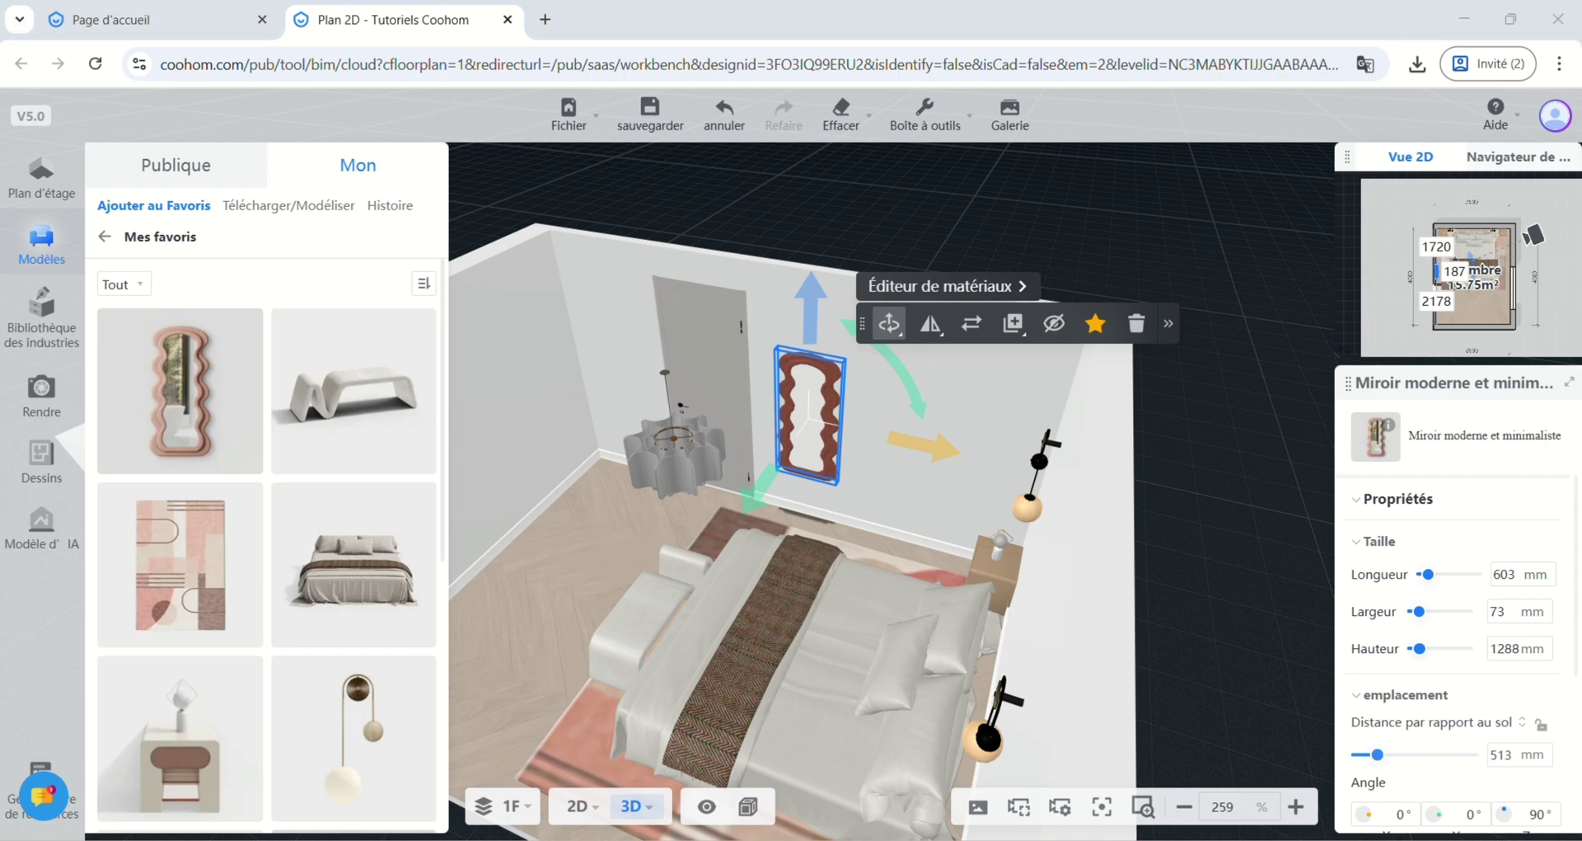
click(1519, 759)
text(4)
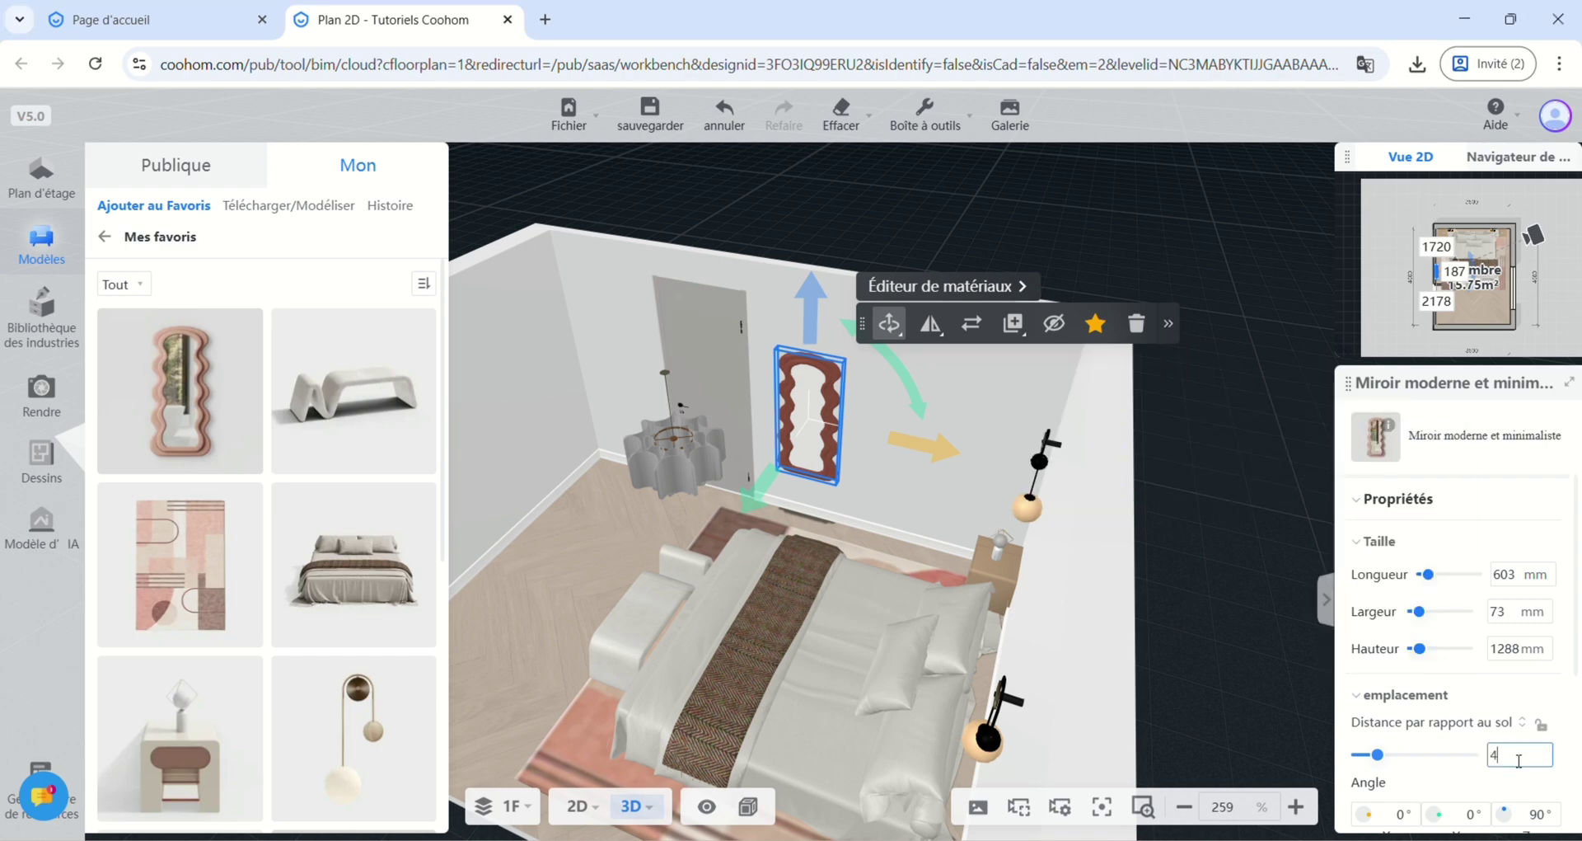
text(00)
key(Return)
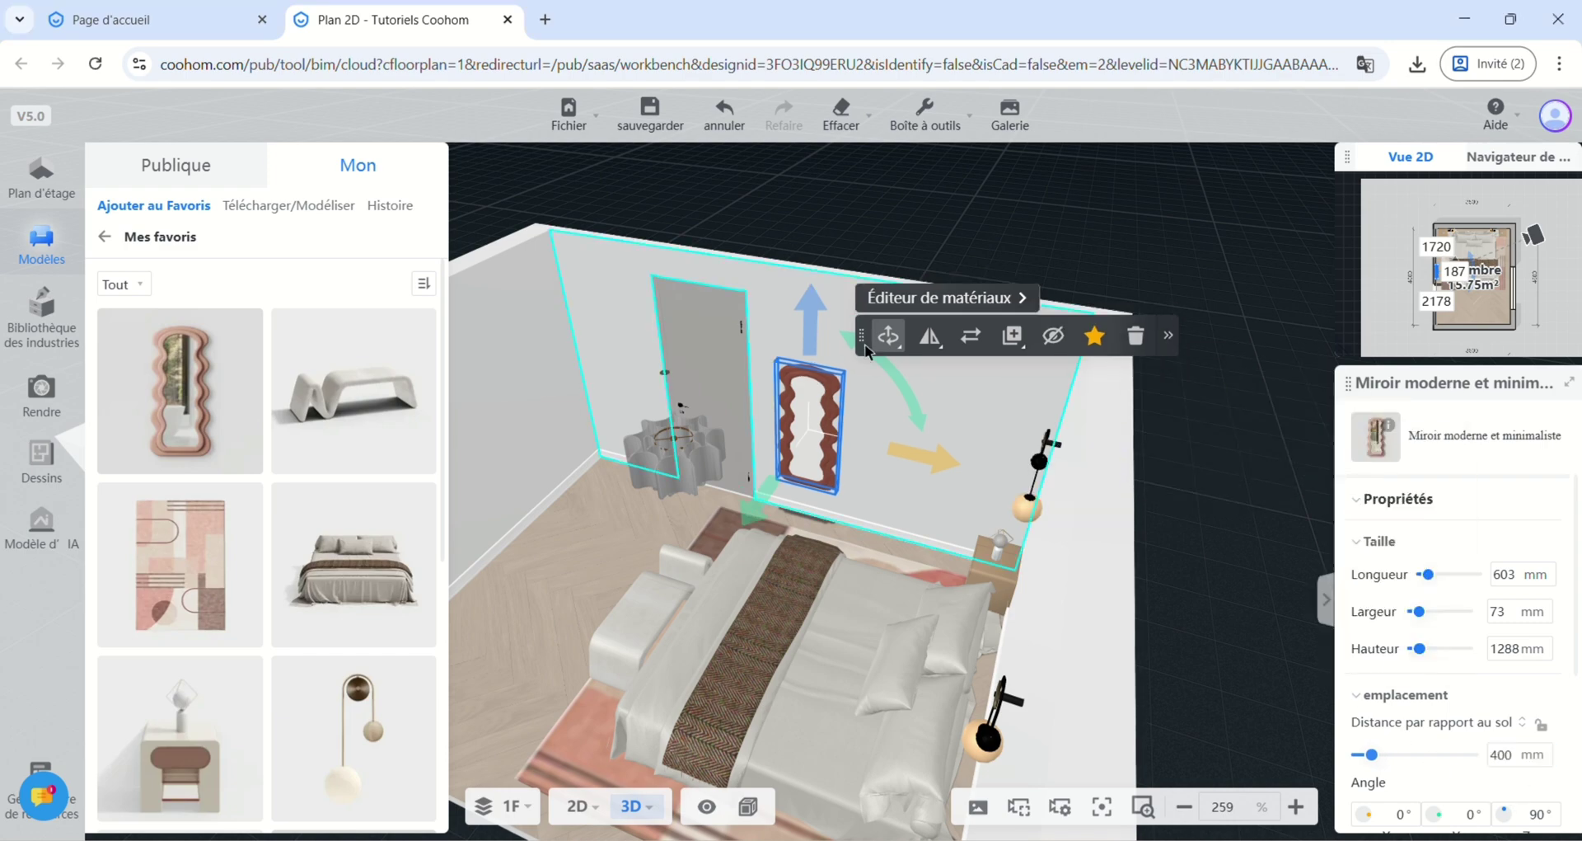
- Place the favourite wardrobe "armoire moderne" against the wall facing the foot of the bed
drag(741, 346, 756, 258)
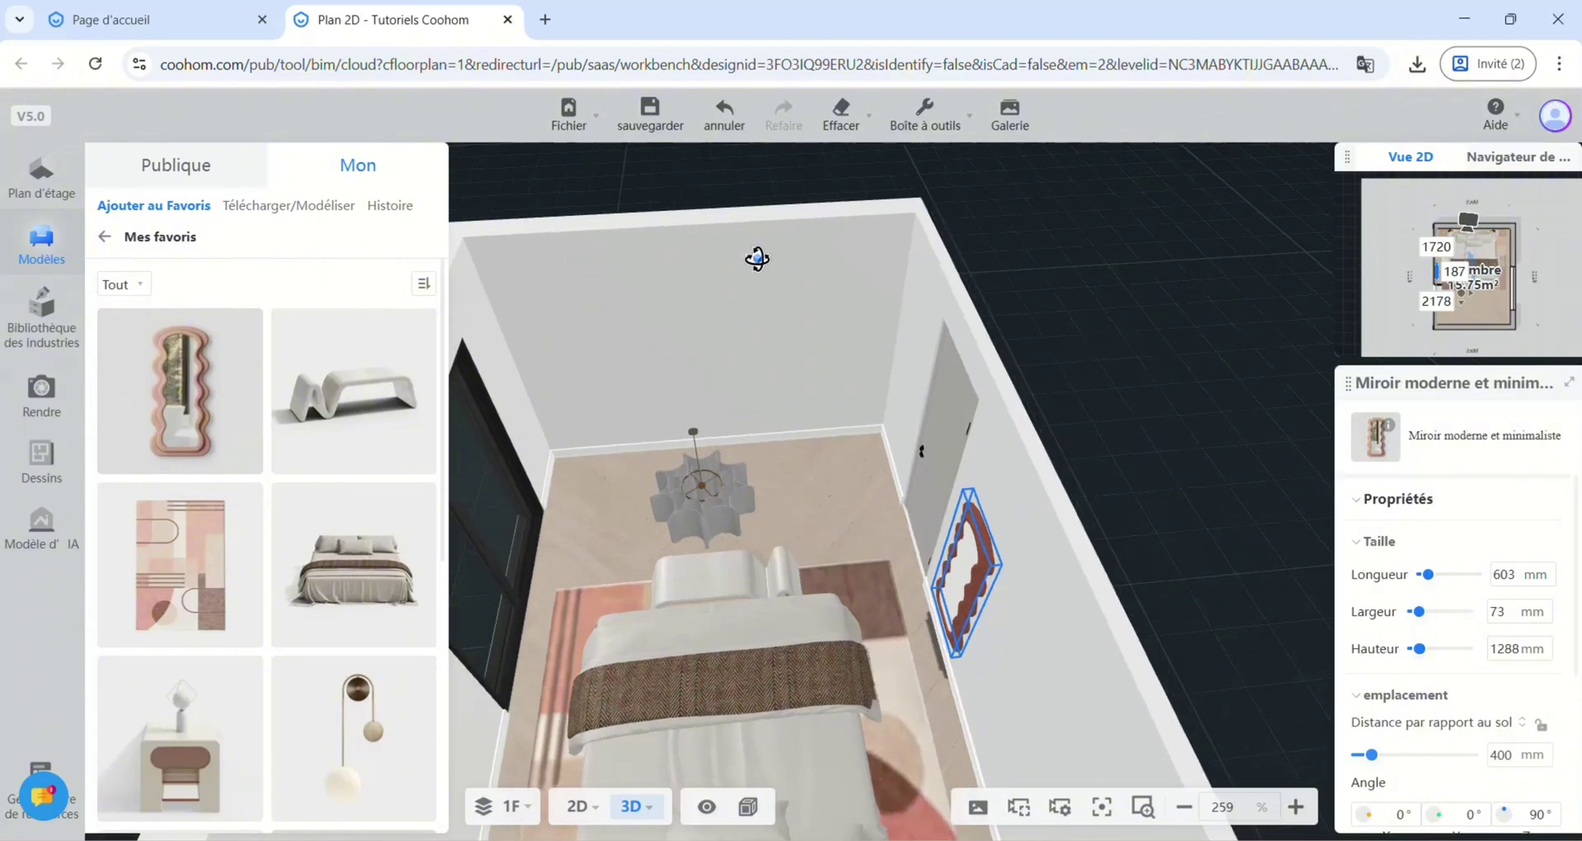
scroll(293, 498, down, 6)
drag(303, 620, 671, 395)
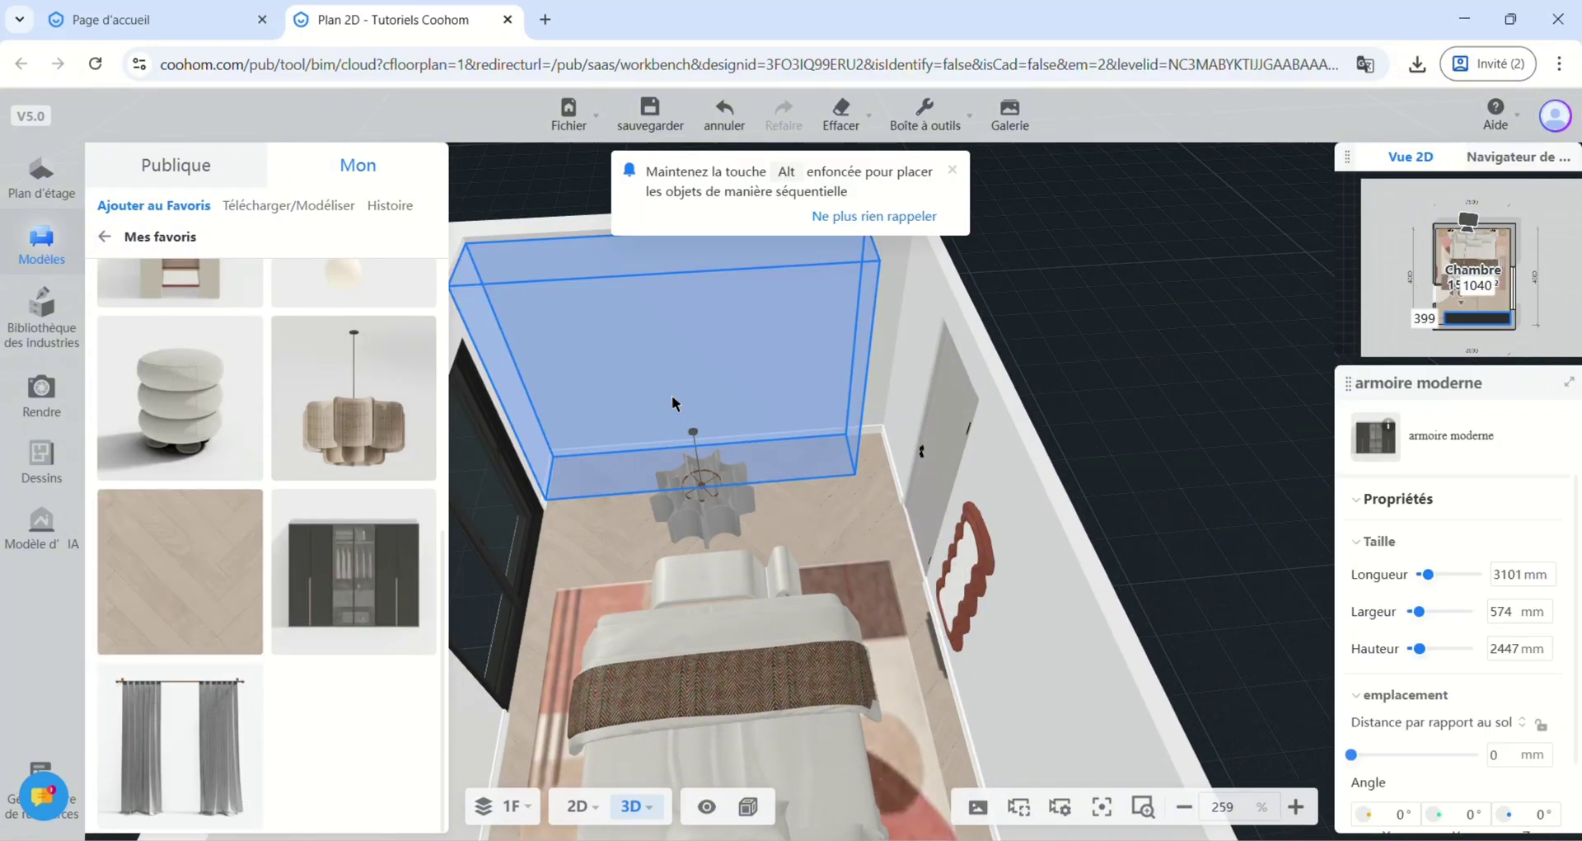
- In the 2D plan, set the wardrobe to 3500 mm long, 600 mm wide and 2500 mm high, and fit it between the side walls
click(576, 816)
scroll(797, 587, up, 2)
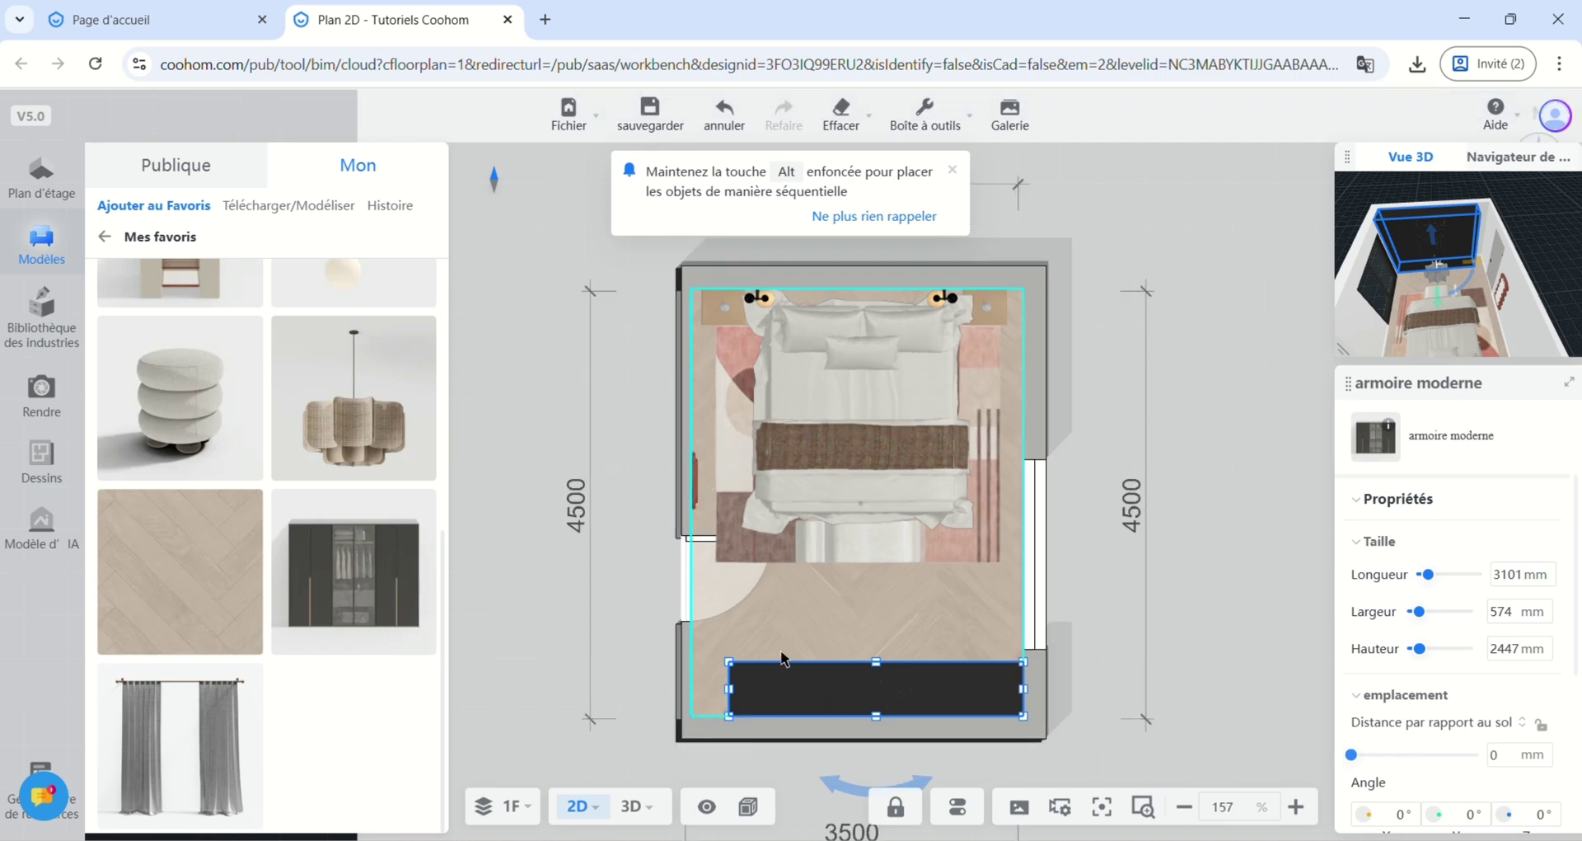
click(1525, 573)
text(3)
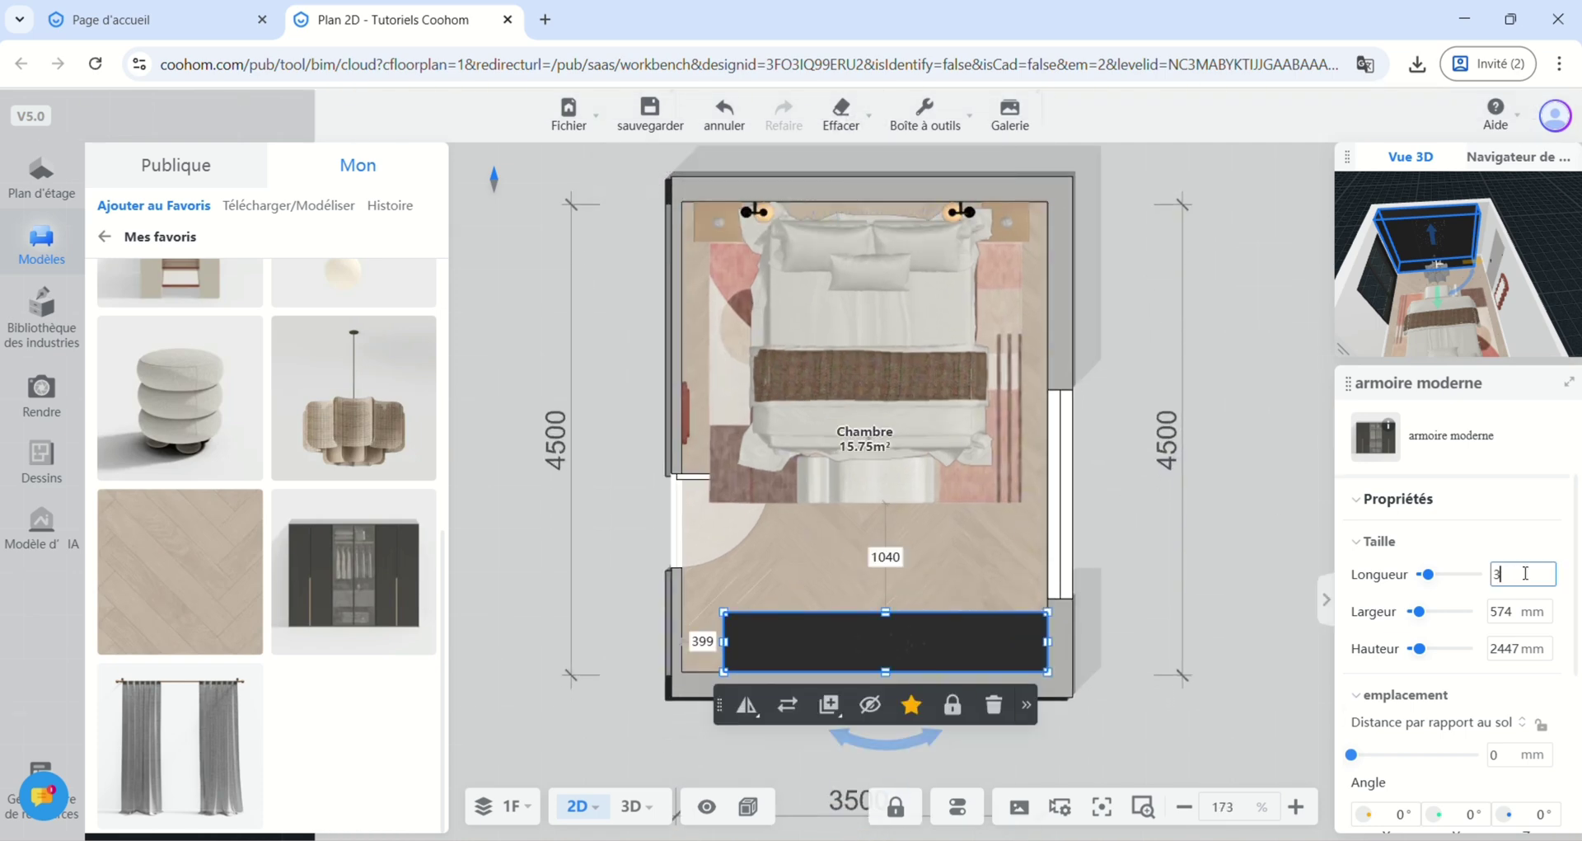
text(500)
key(Return)
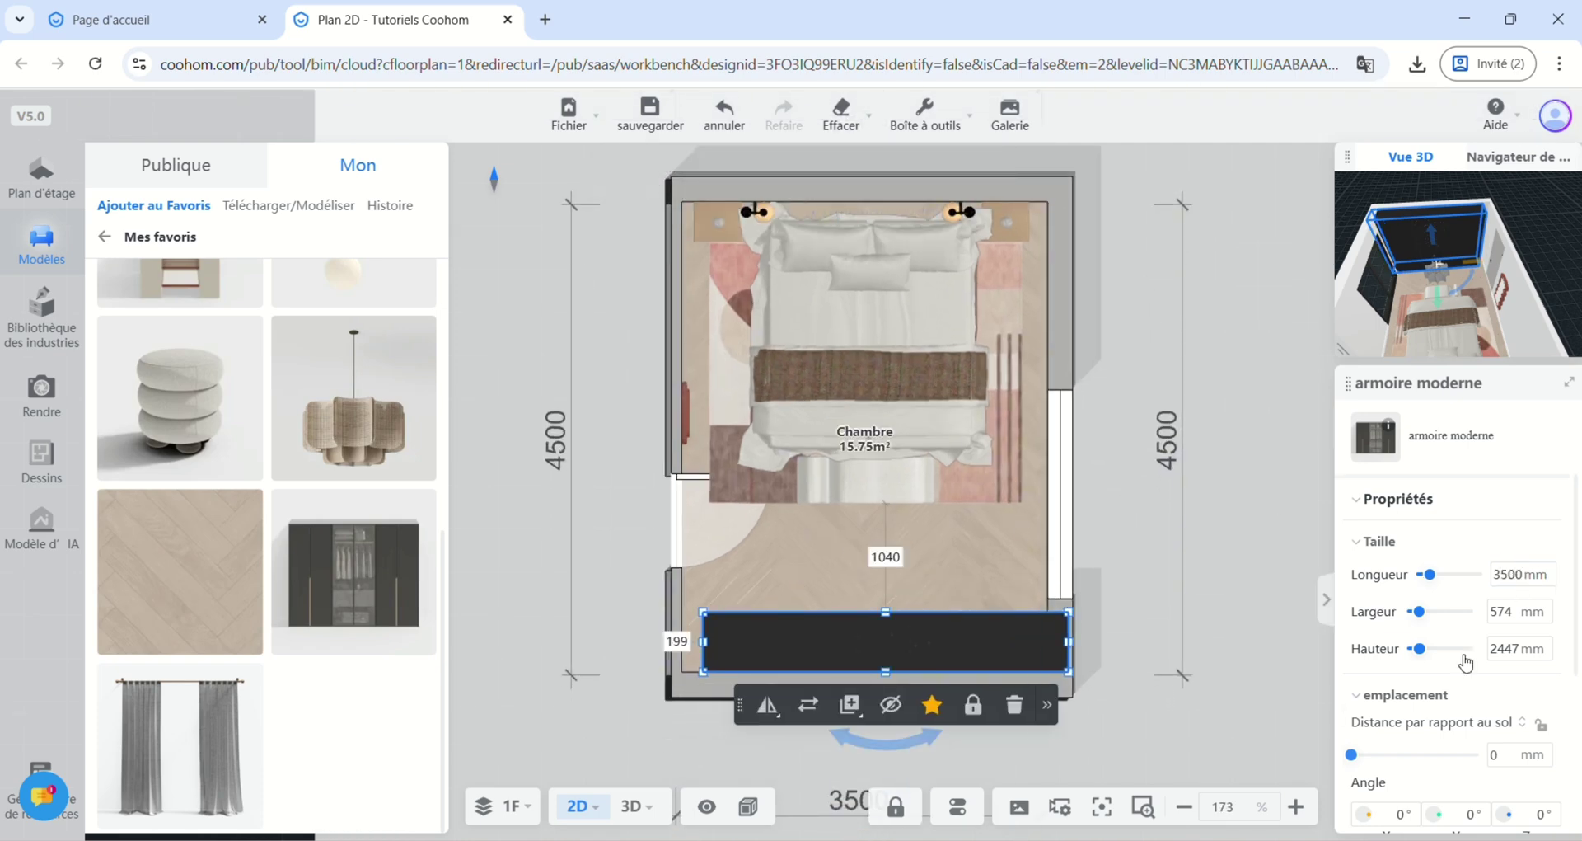
click(1513, 610)
text(600)
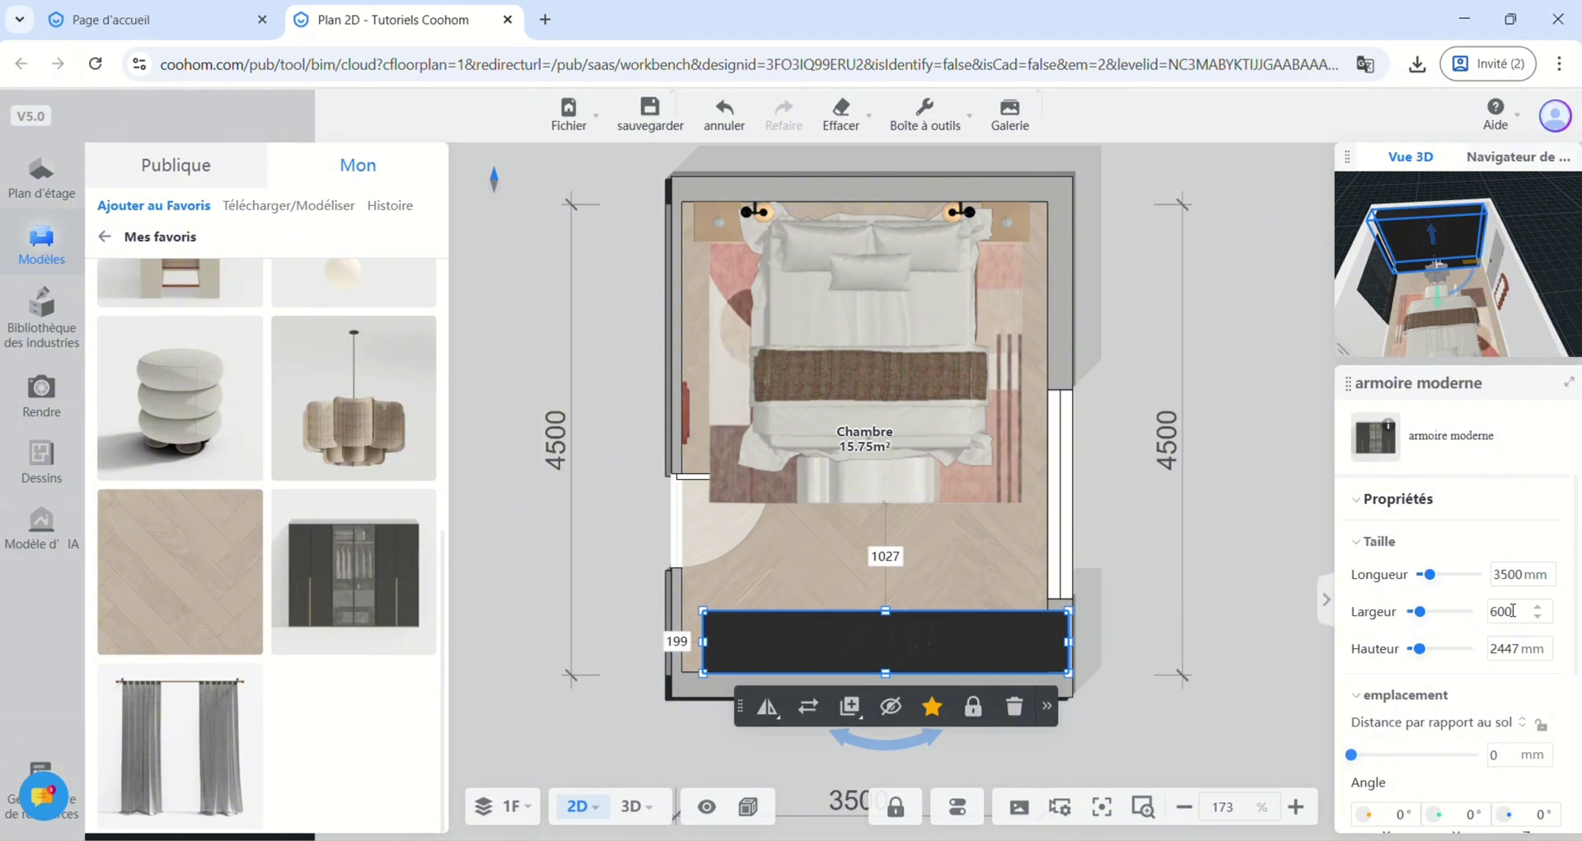
click(1513, 648)
text(2500)
key(Return)
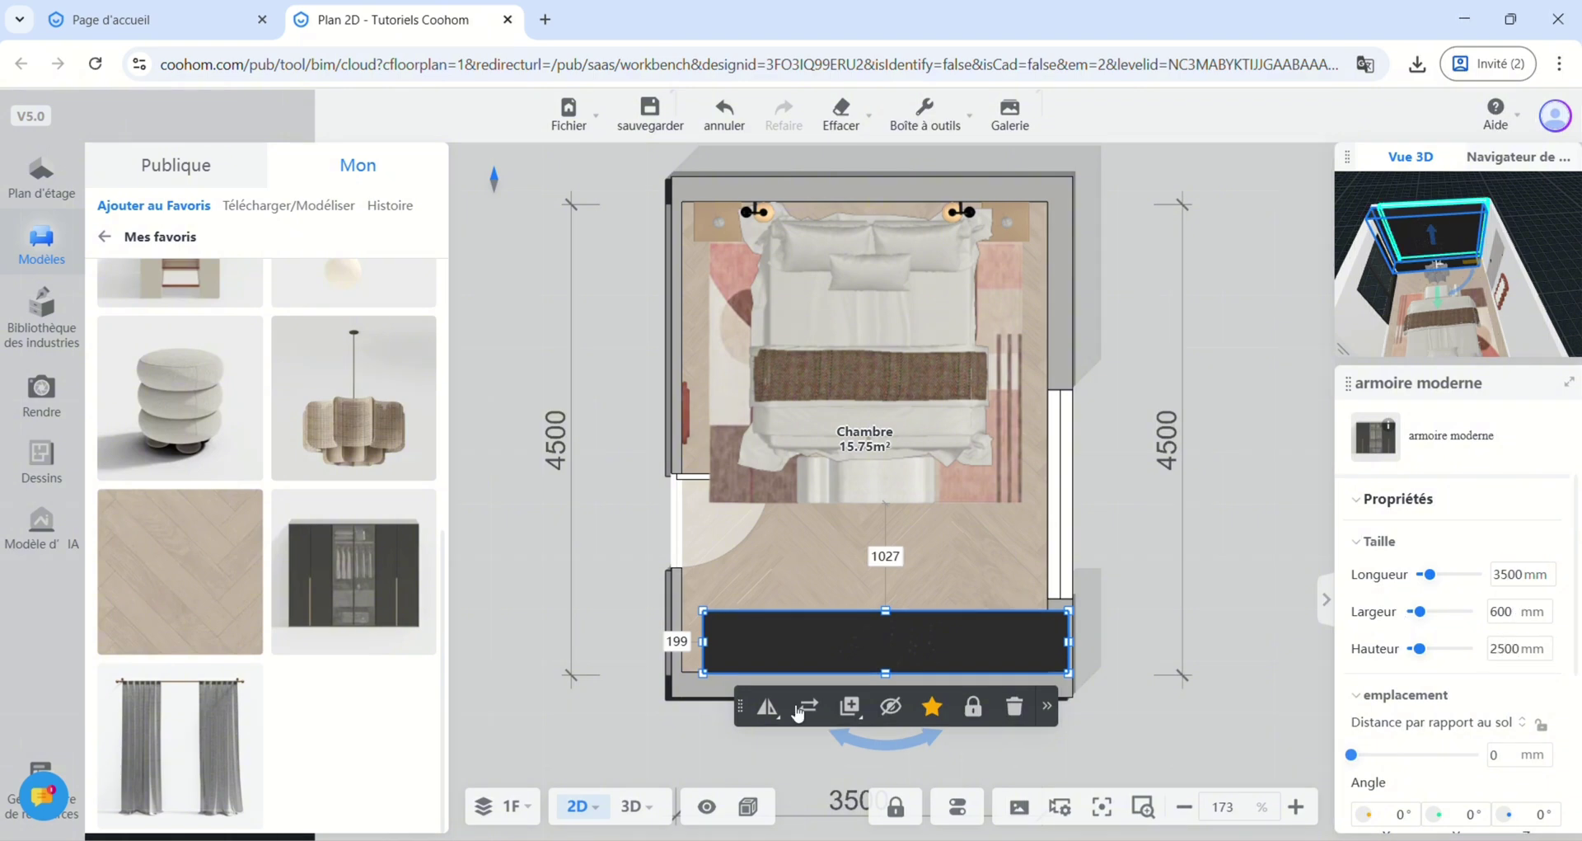
drag(797, 644, 776, 643)
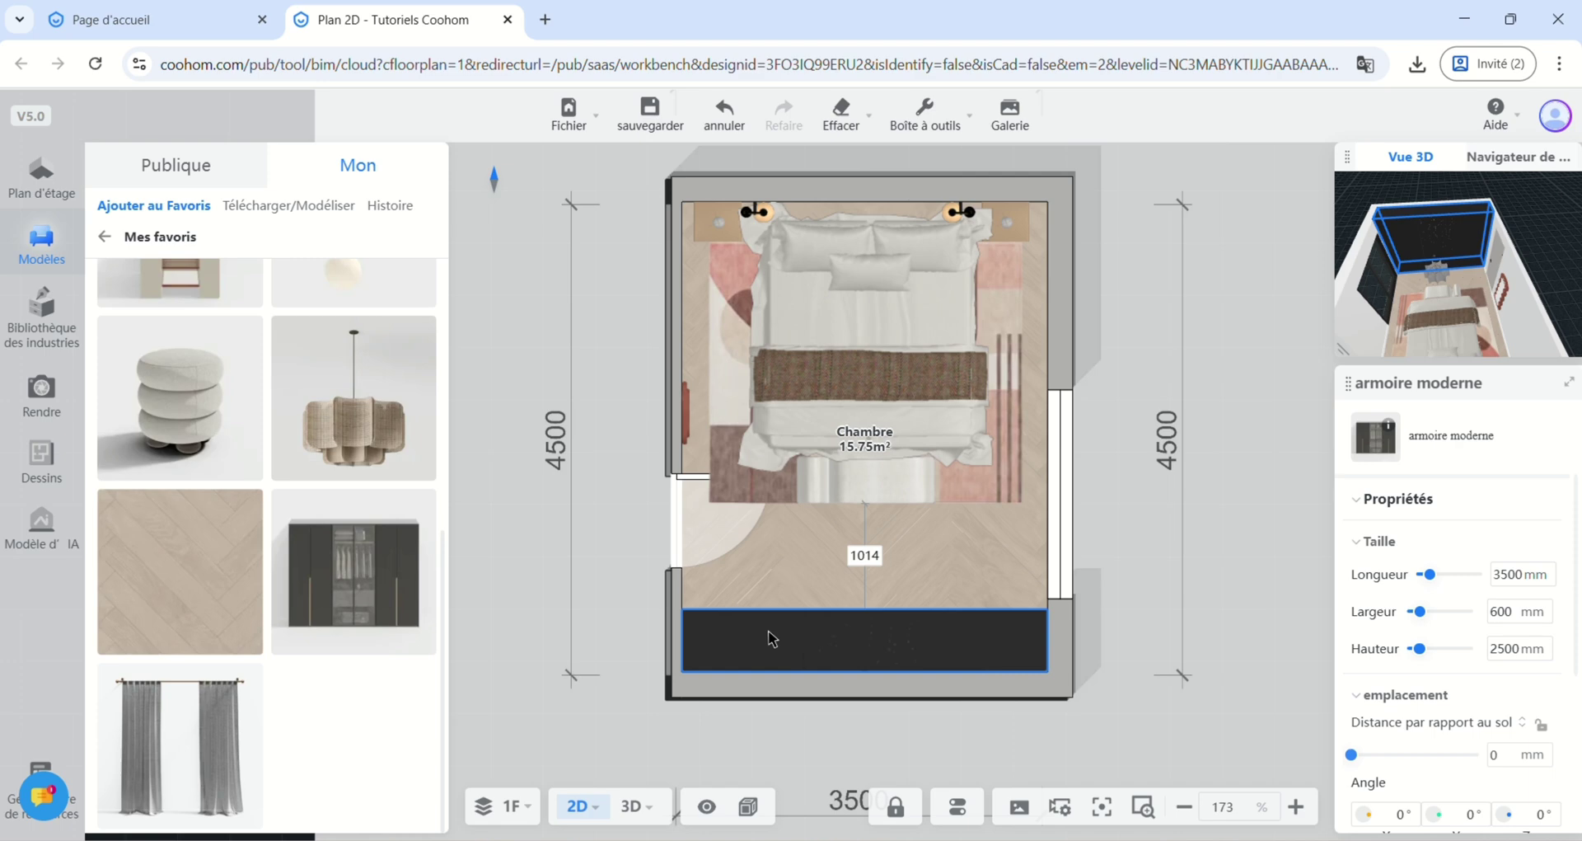
- Return to the 3D view and place the favourite curtains (Rideau) in front of the bedroom window
click(635, 806)
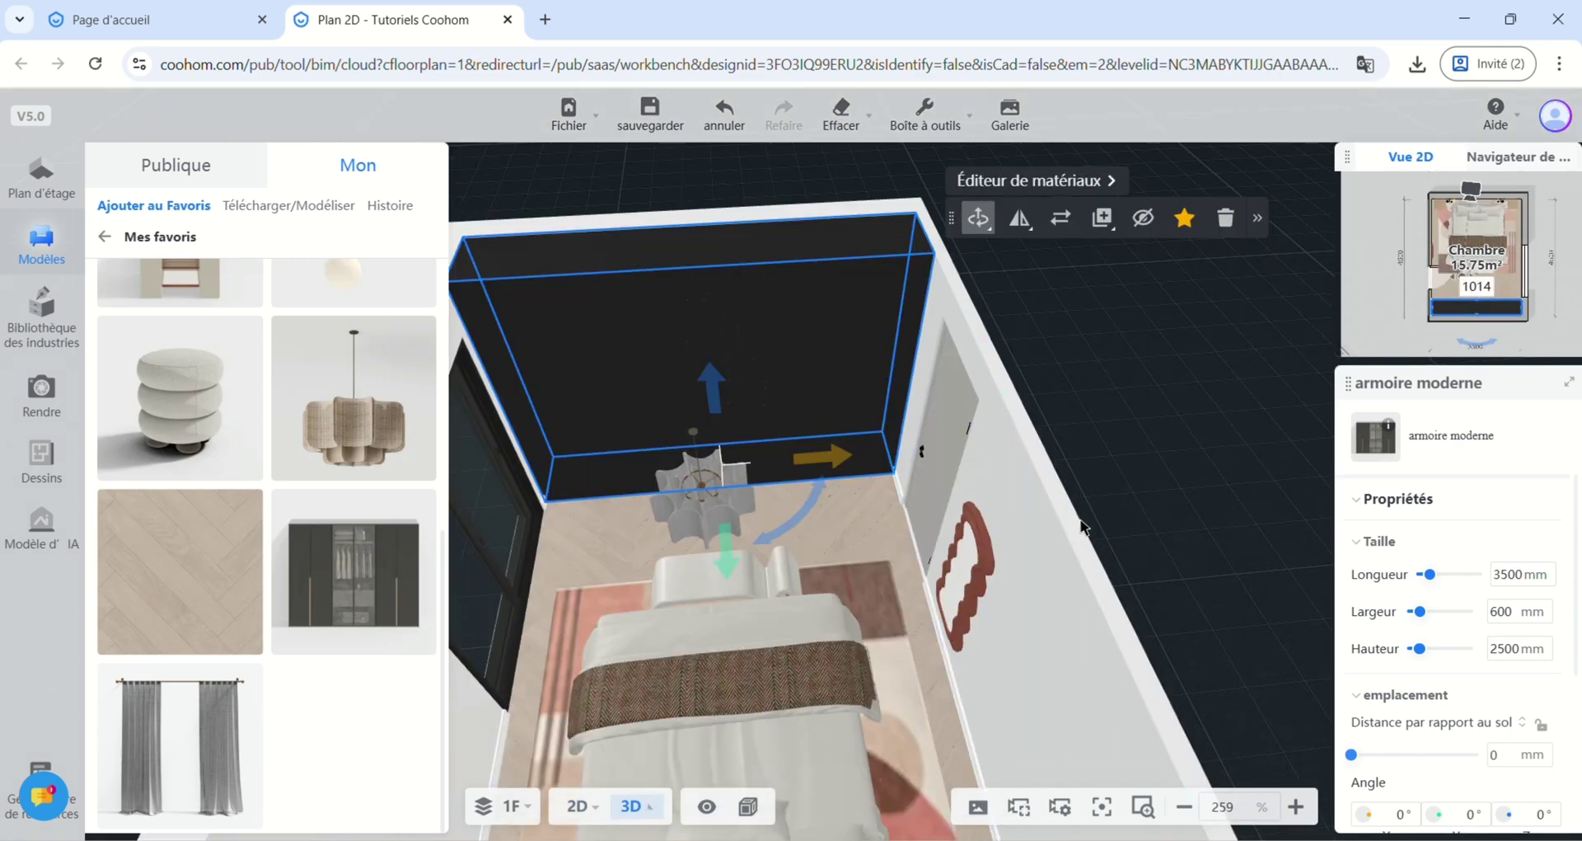
drag(779, 536, 715, 333)
click(1161, 374)
scroll(1155, 377, down, 5)
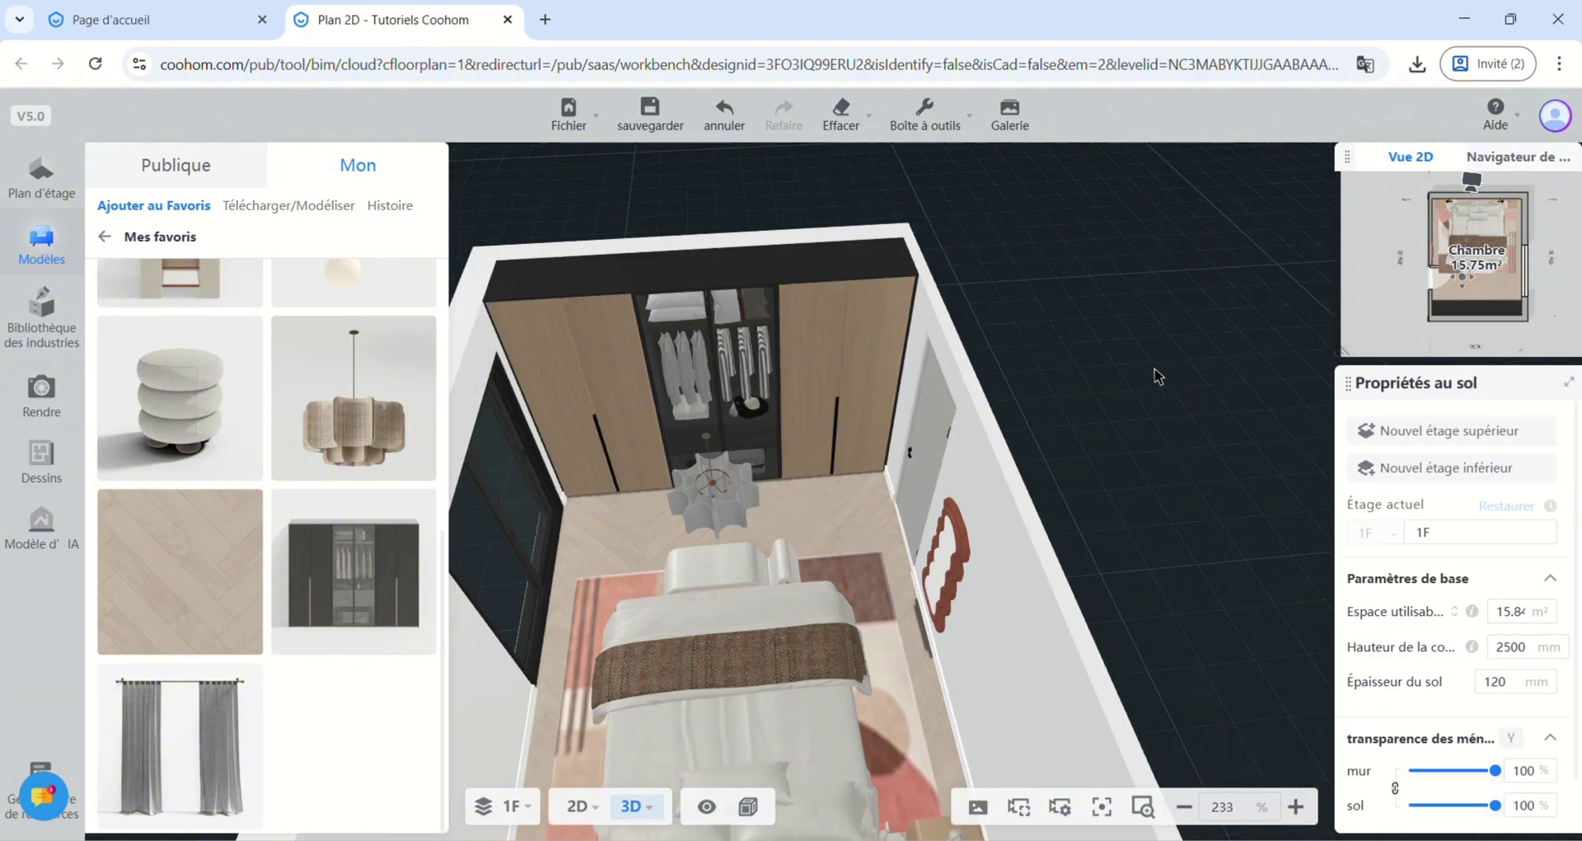
scroll(1072, 441, up, 2)
drag(1022, 446, 712, 218)
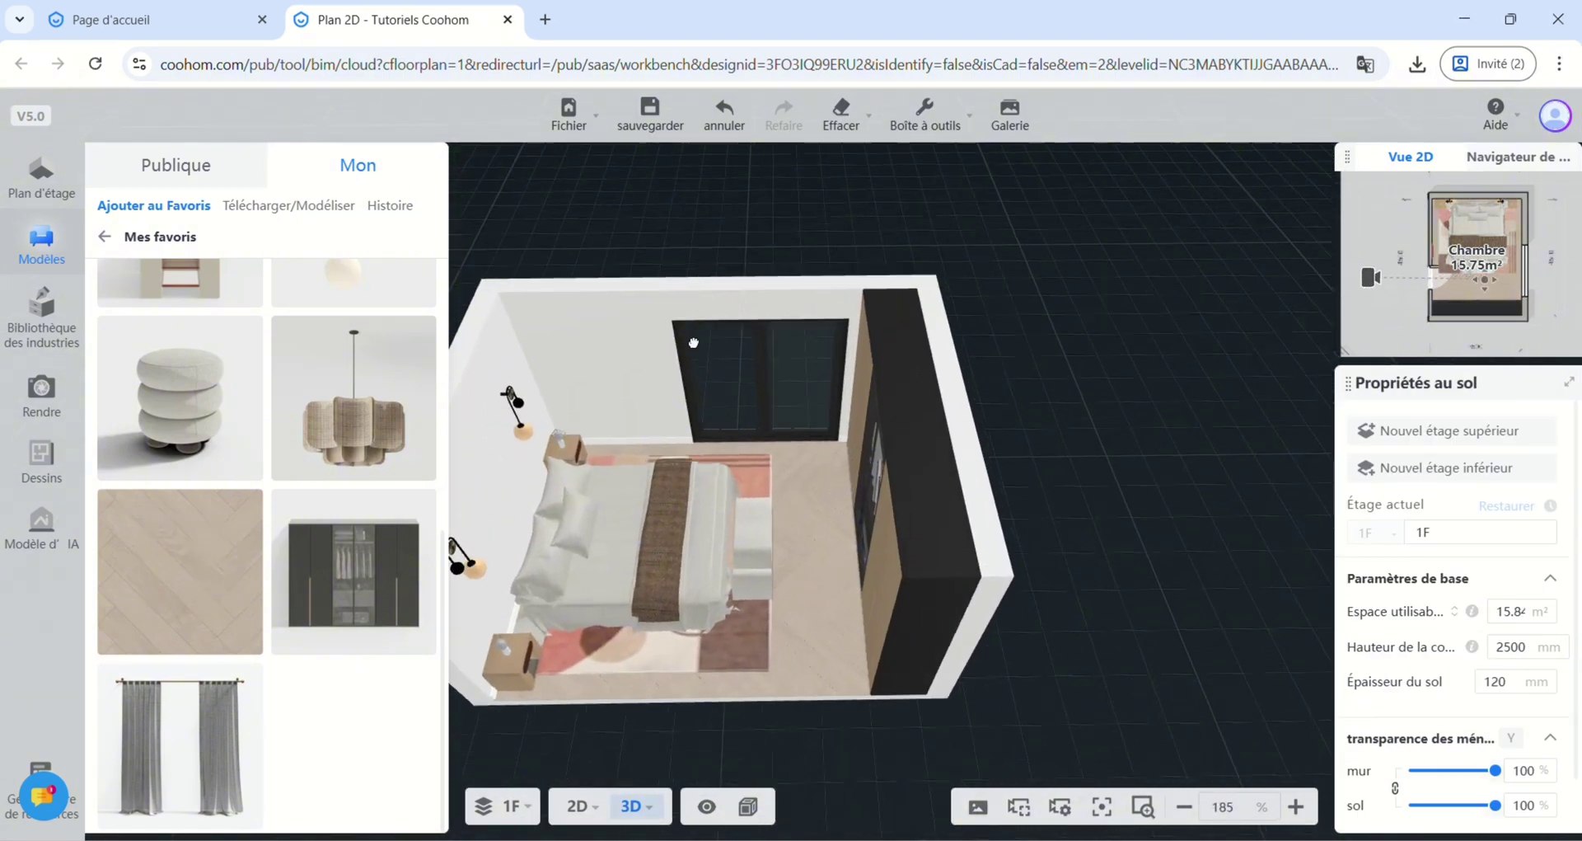
scroll(329, 560, up, 5)
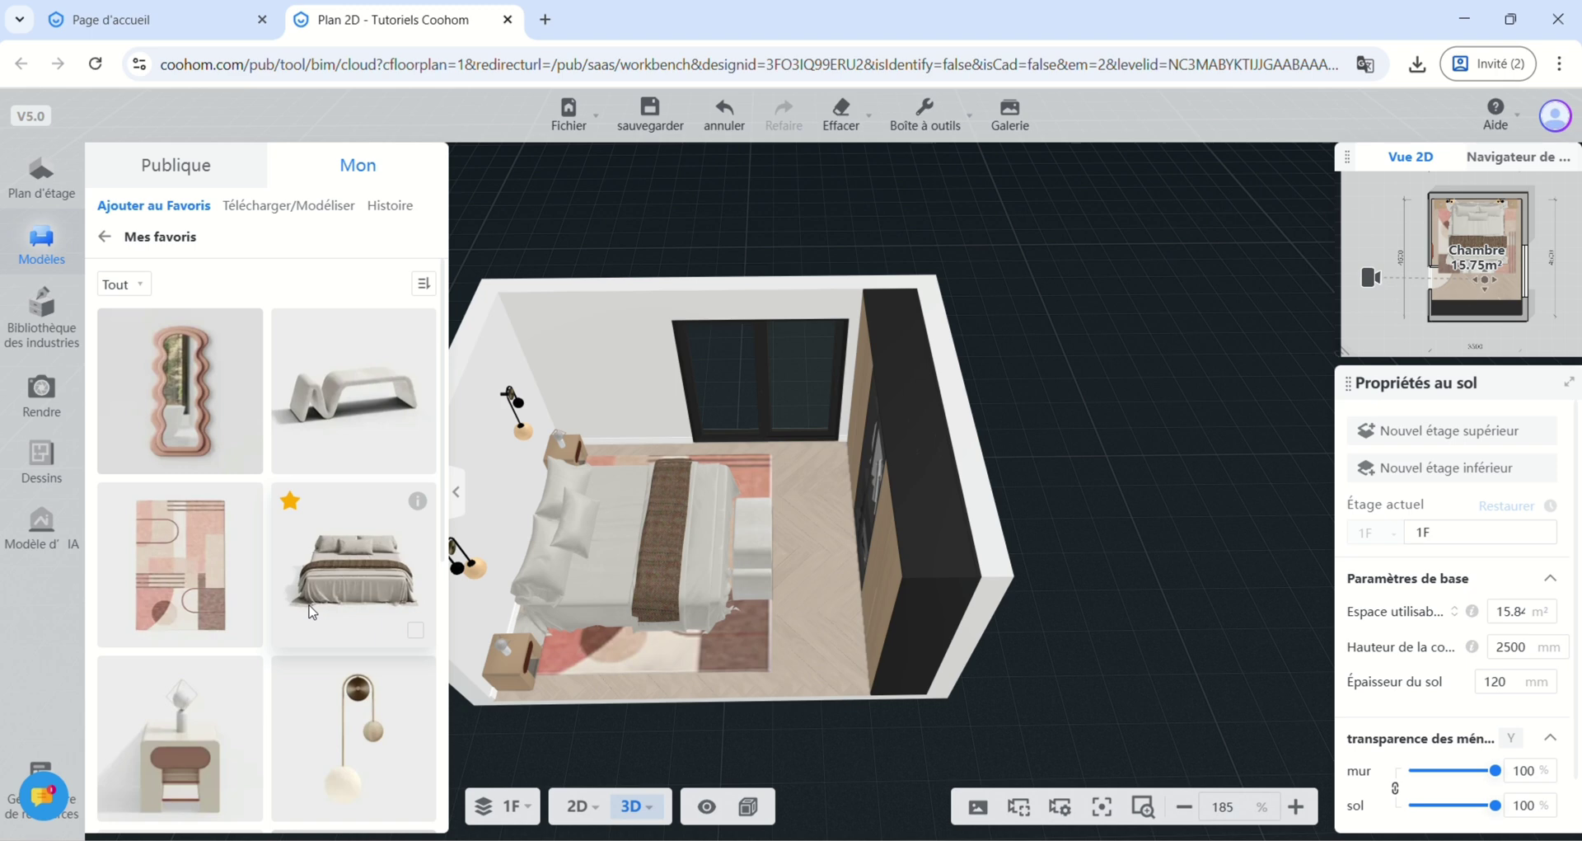
scroll(311, 611, down, 6)
click(177, 742)
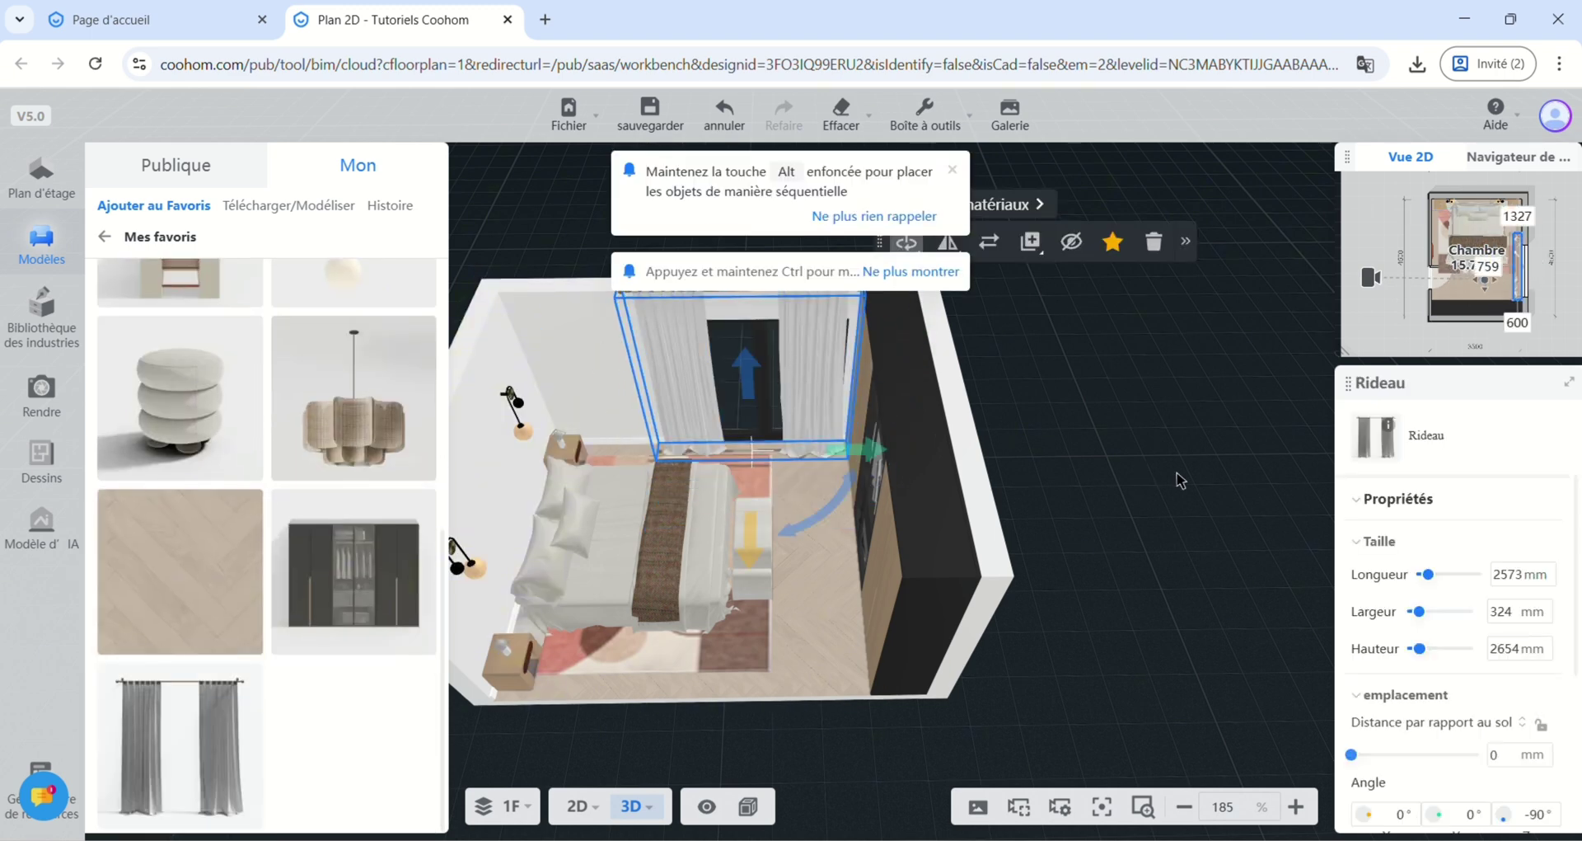
- Set the curtains' height to 2450 mm and deselect them
drag(1177, 474, 1185, 441)
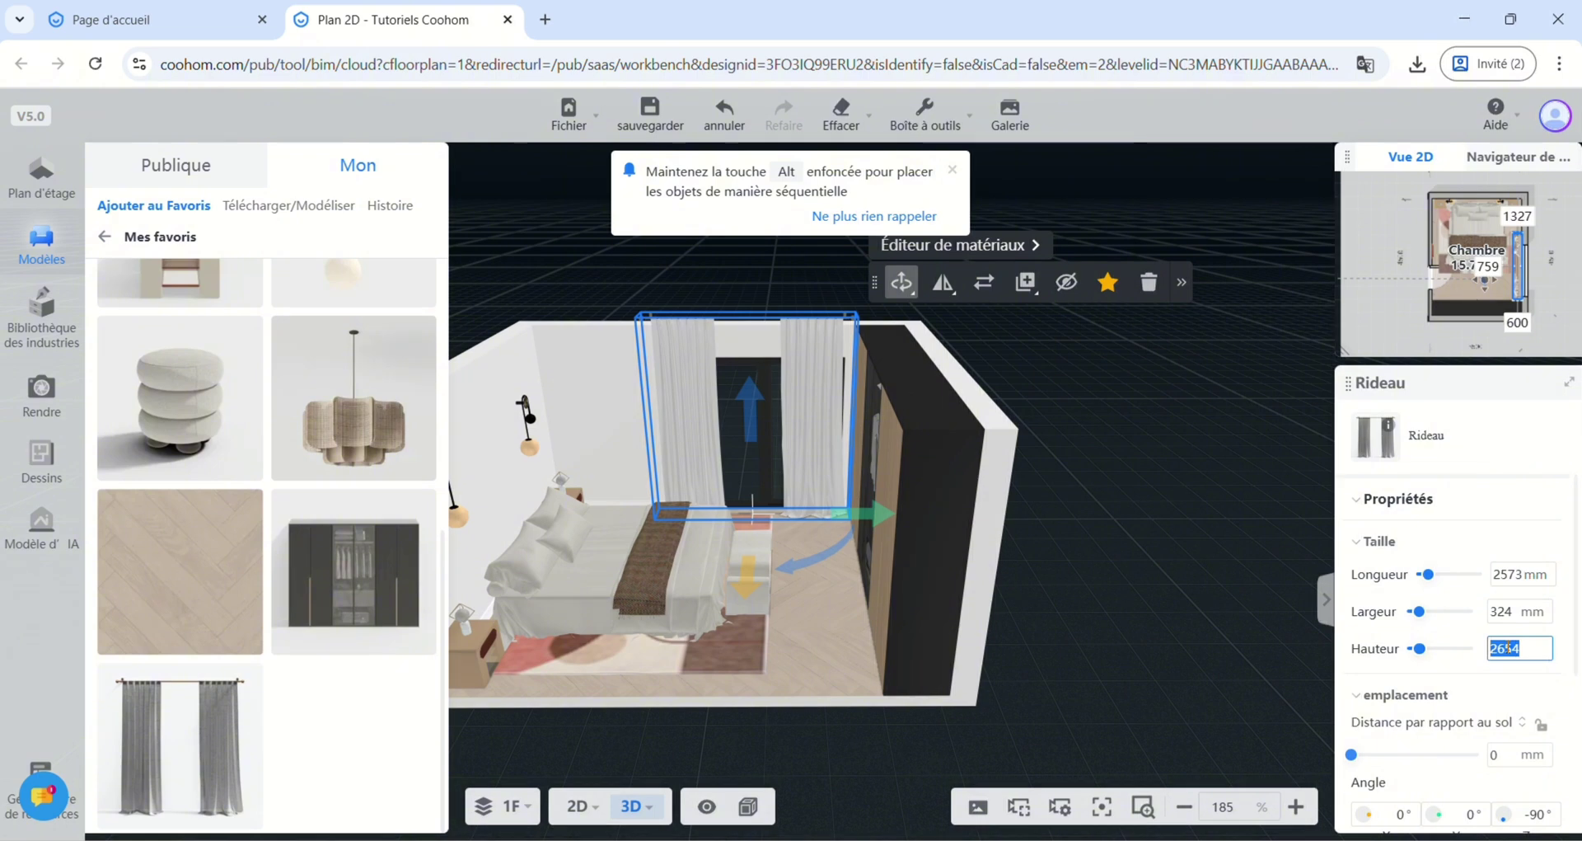
text(2450)
key(Return)
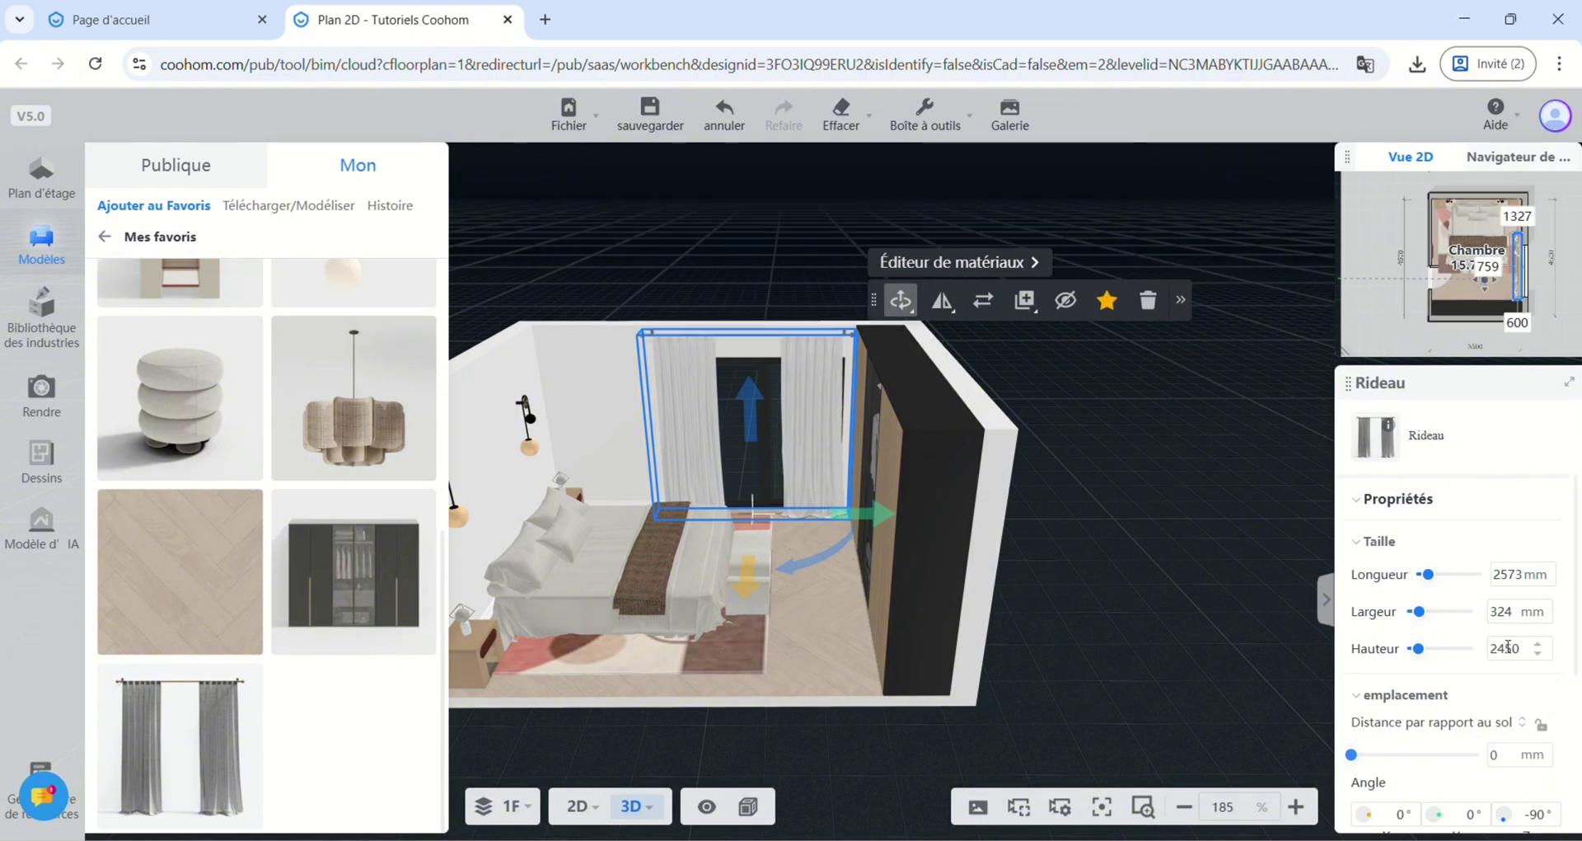
click(747, 237)
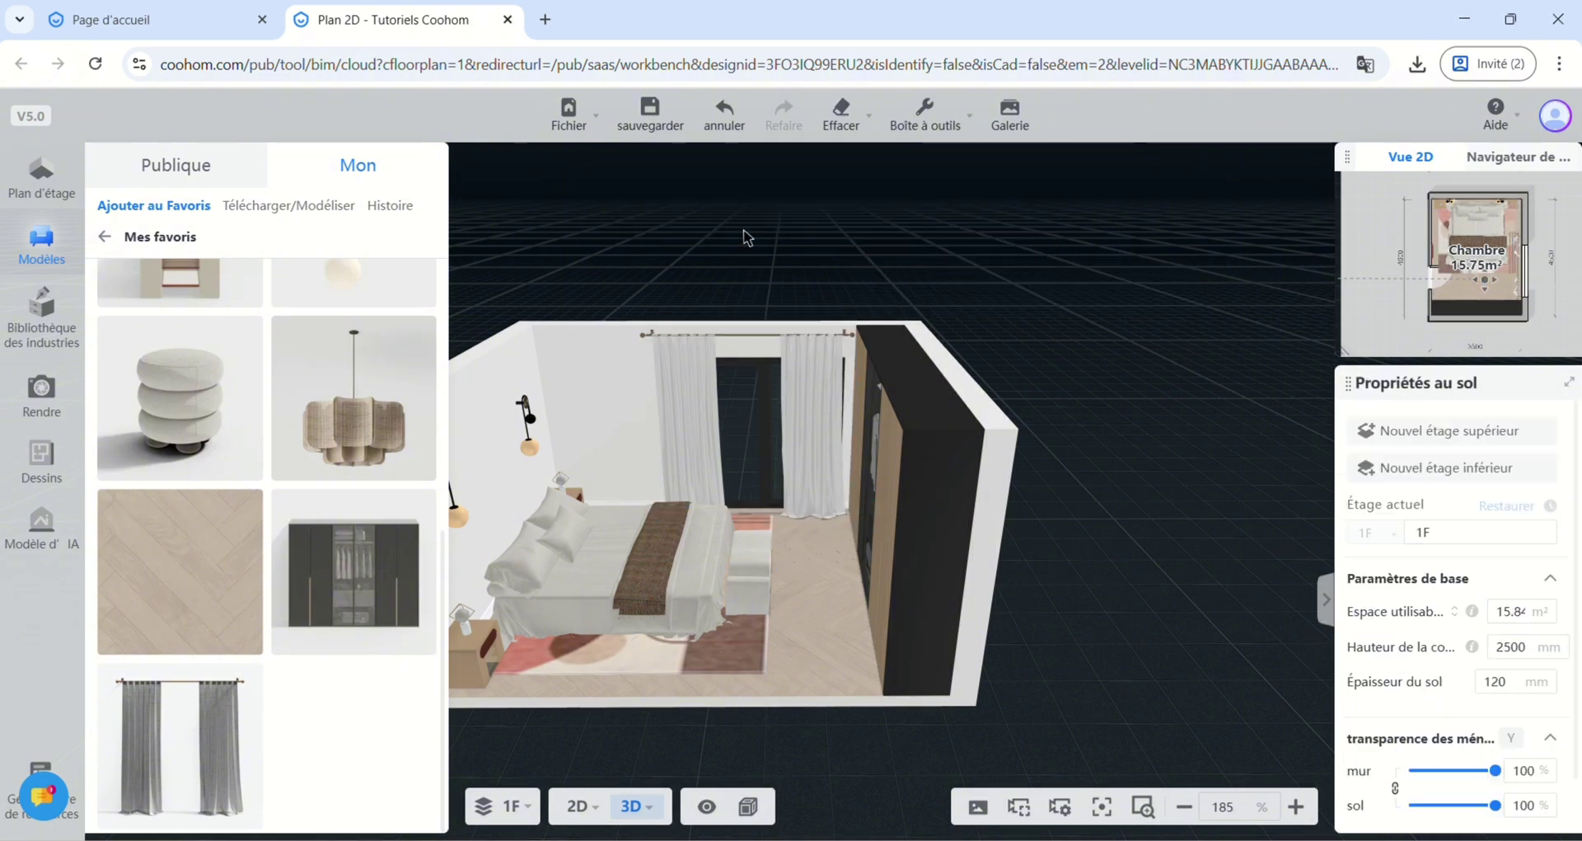
- Inspect the furnished bedroom from several angles in 3D, then switch to the 2D plan and check the nightstand on the door side
click(839, 404)
drag(1088, 639, 744, 706)
drag(1033, 580, 1221, 668)
drag(647, 704, 971, 621)
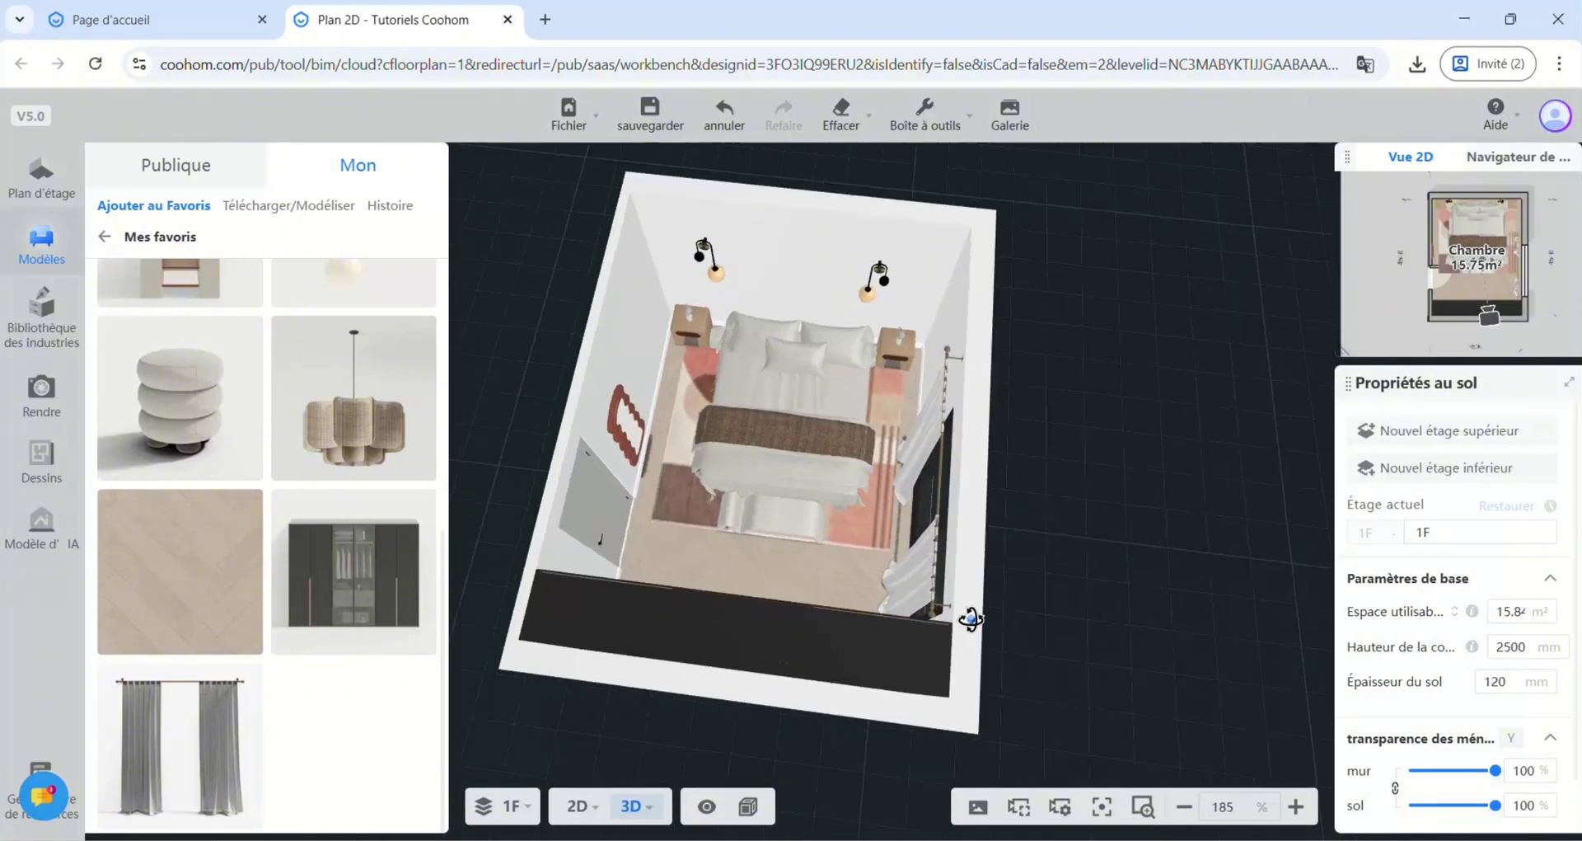
click(577, 805)
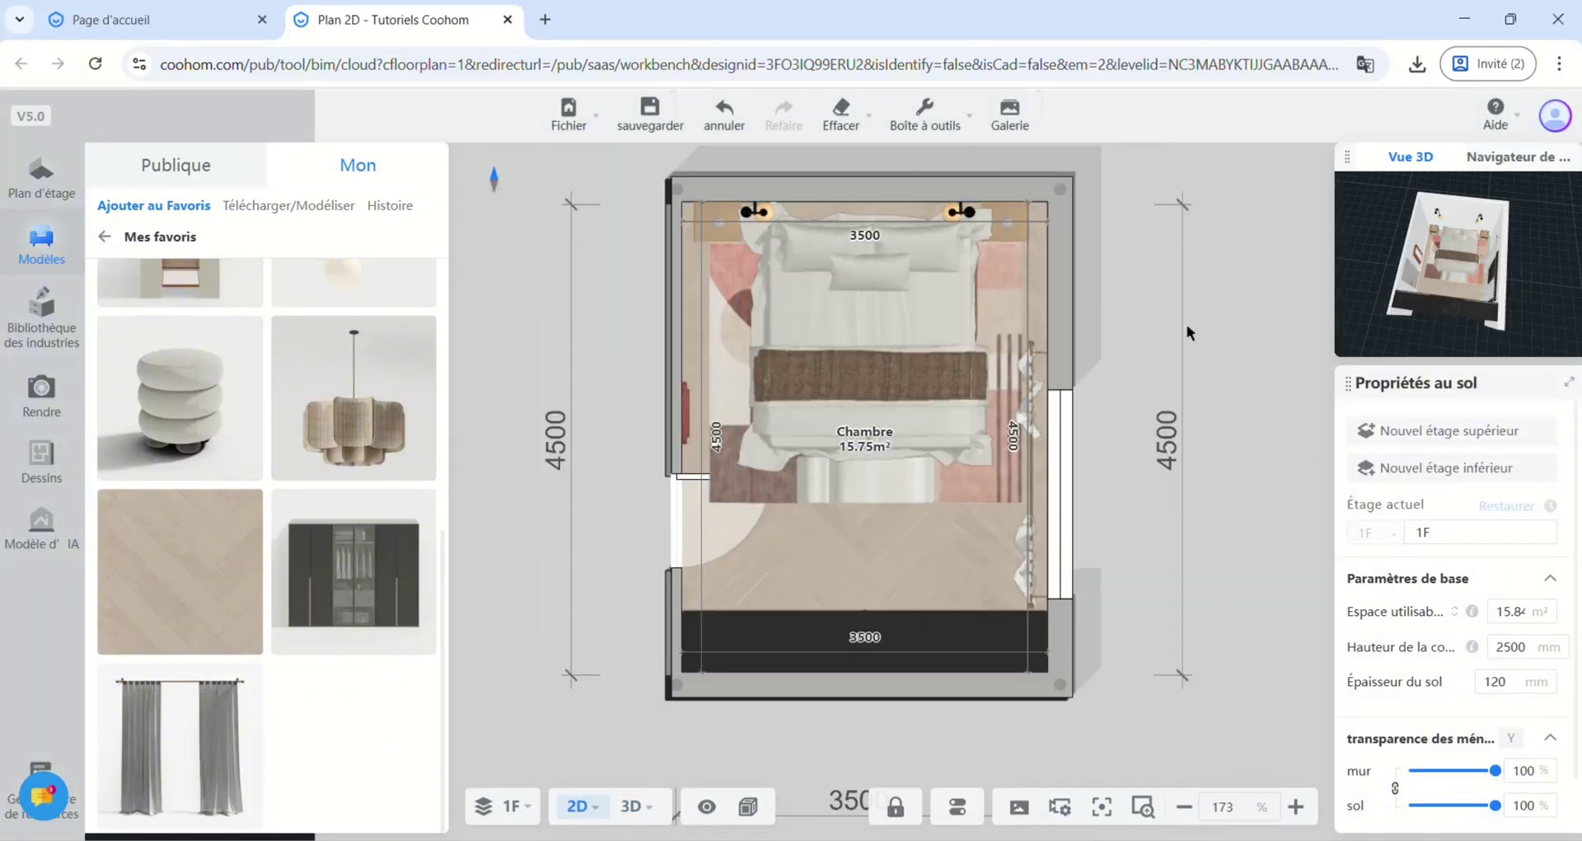
drag(1187, 325, 1186, 400)
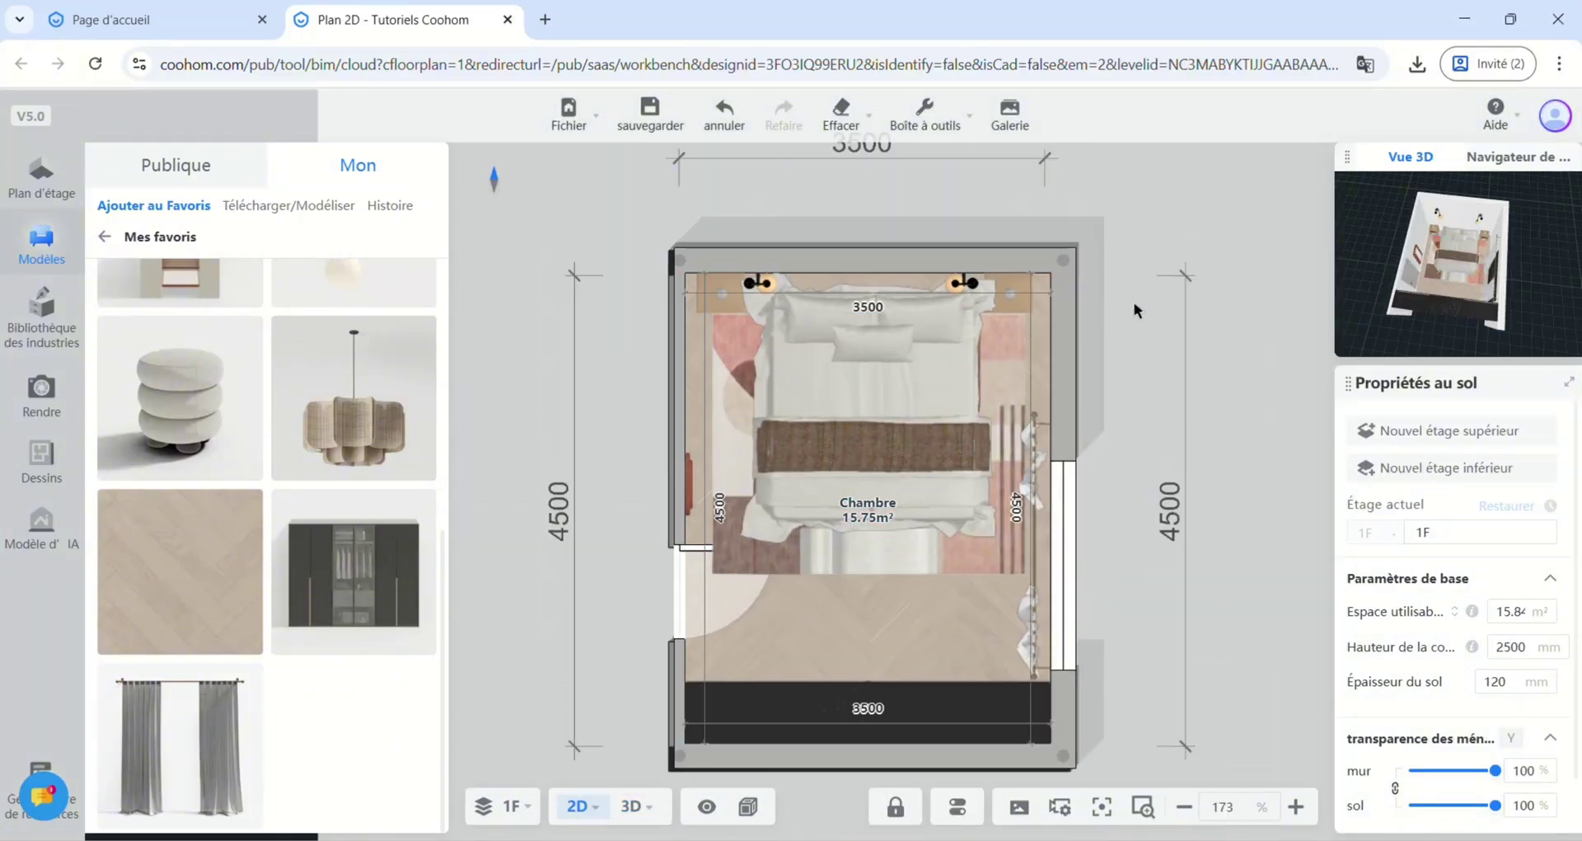
drag(1134, 301, 1144, 336)
scroll(853, 268, up, 2)
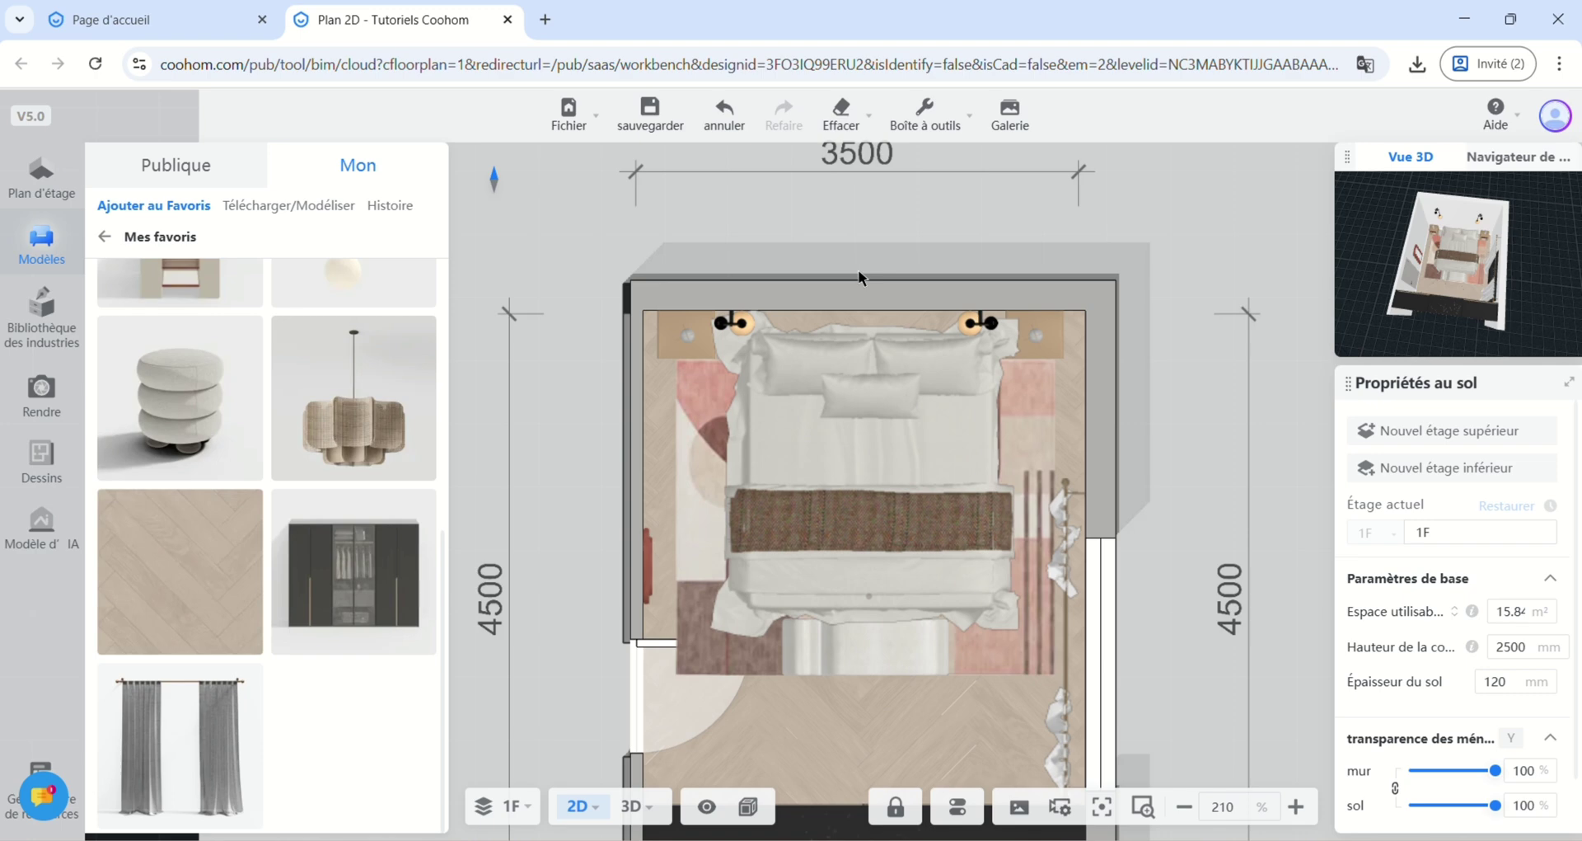
click(688, 337)
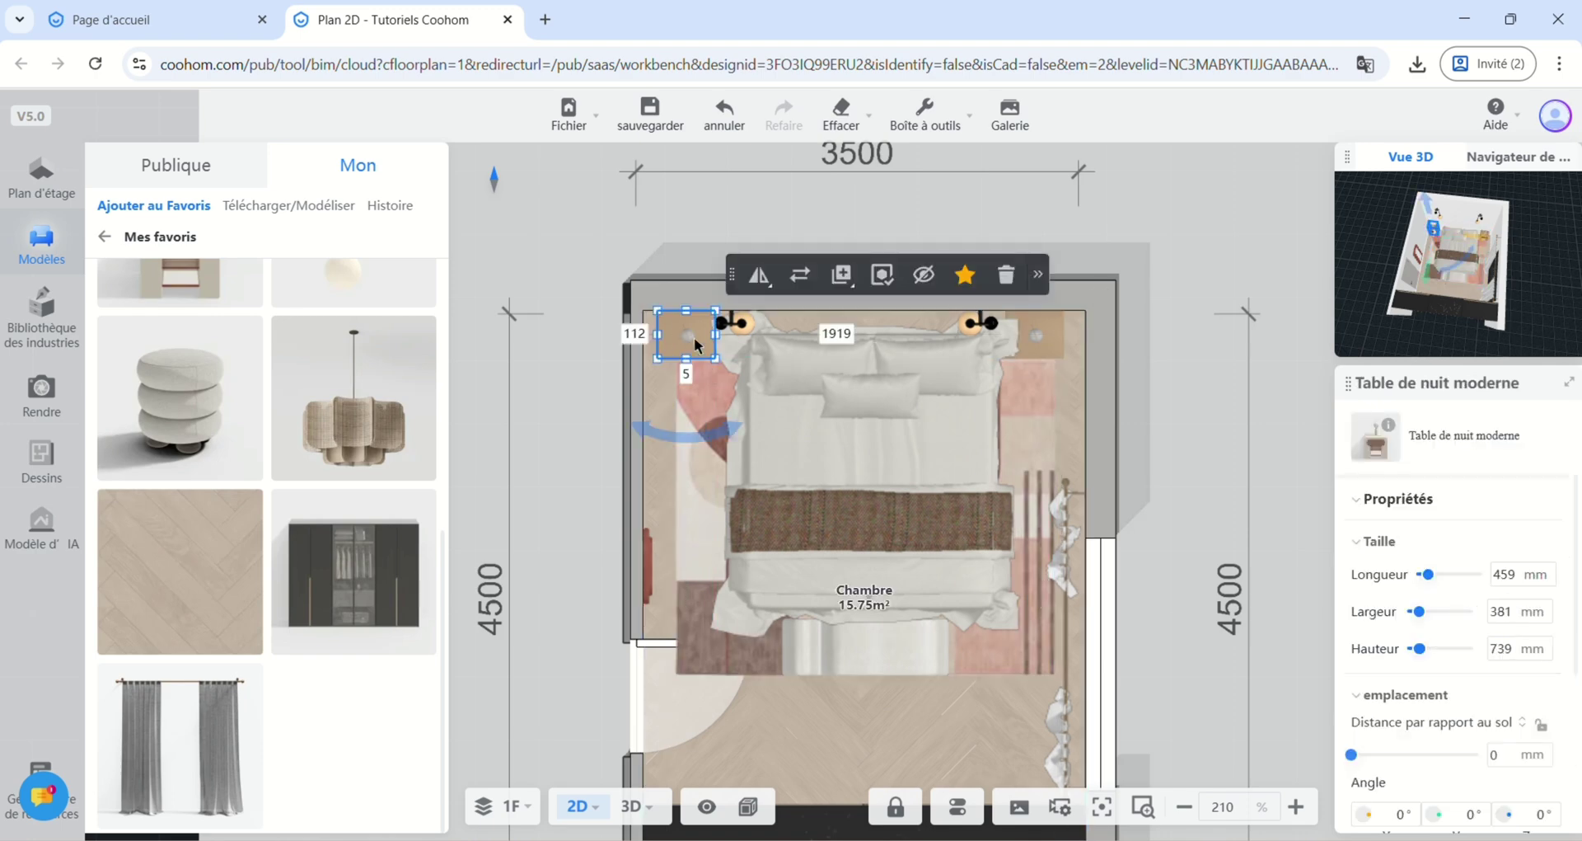
scroll(1484, 700, down, 4)
scroll(1481, 707, up, 4)
click(1176, 443)
scroll(1175, 443, down, 2)
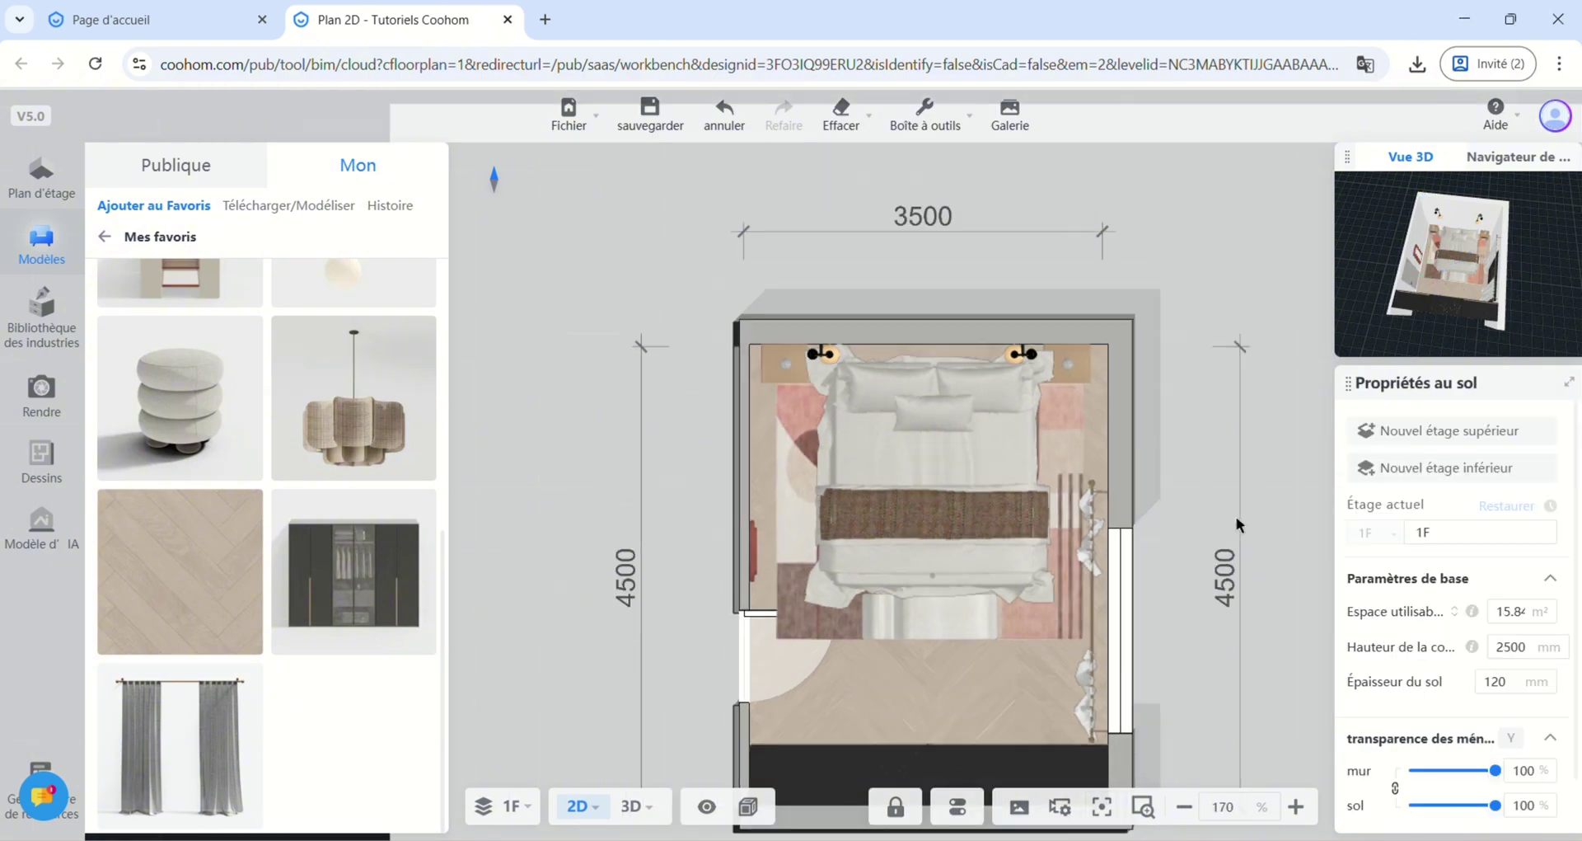
- Resize the double bed in the 2D plan to 2300 mm long and 2500 mm wide
scroll(1118, 451, down, 1)
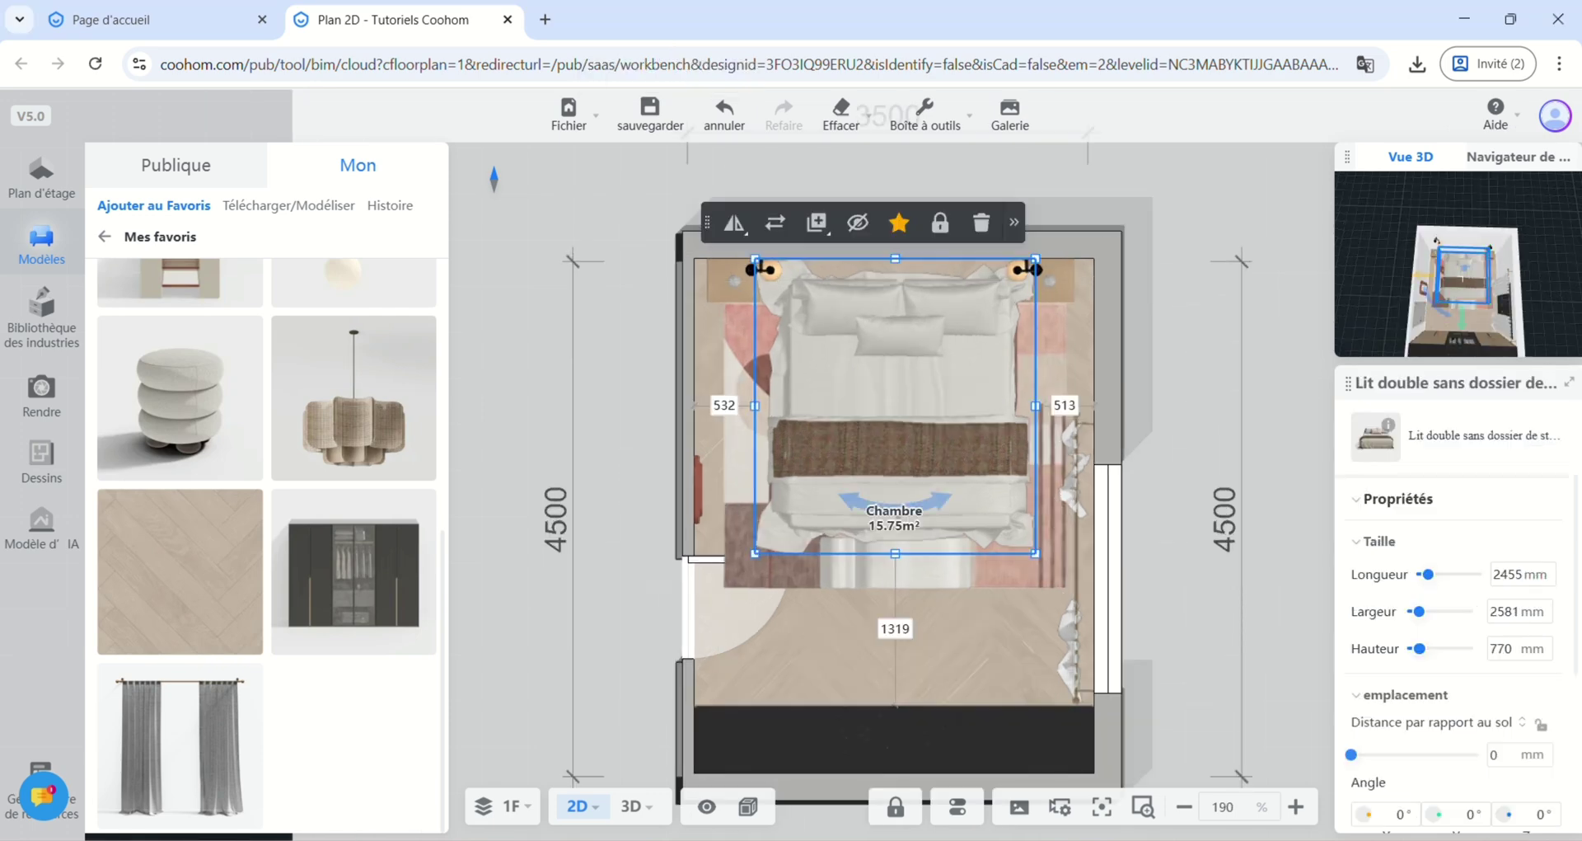
text(2300)
key(Return)
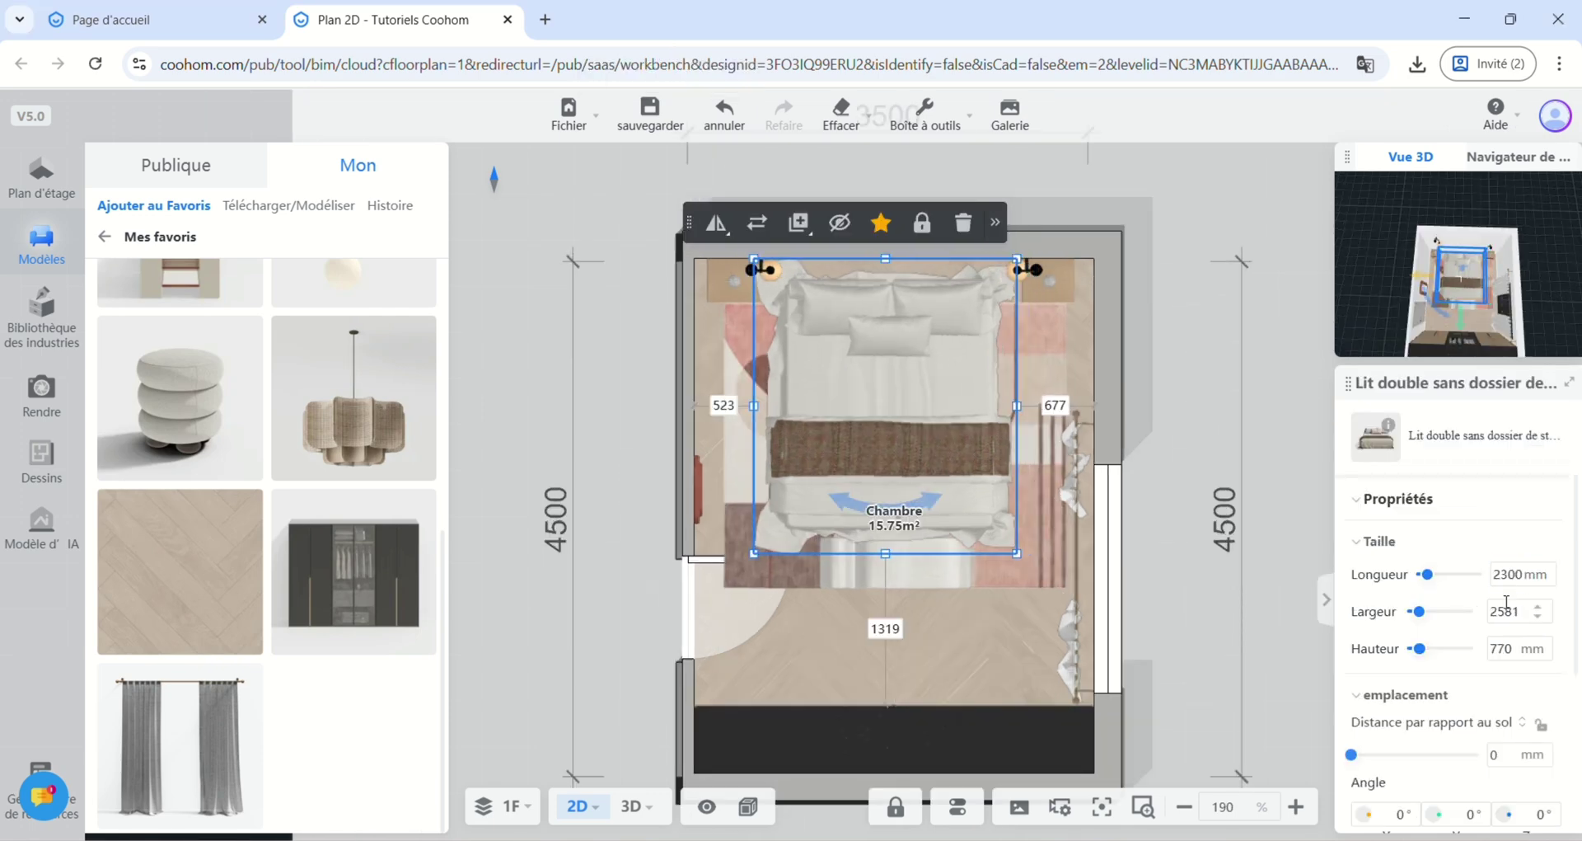
click(1509, 610)
text(2500)
key(Return)
- Position the bed 600 mm from the window-side wall and 0 mm from the wall behind its head
click(1053, 403)
text(600)
key(Return)
click(895, 245)
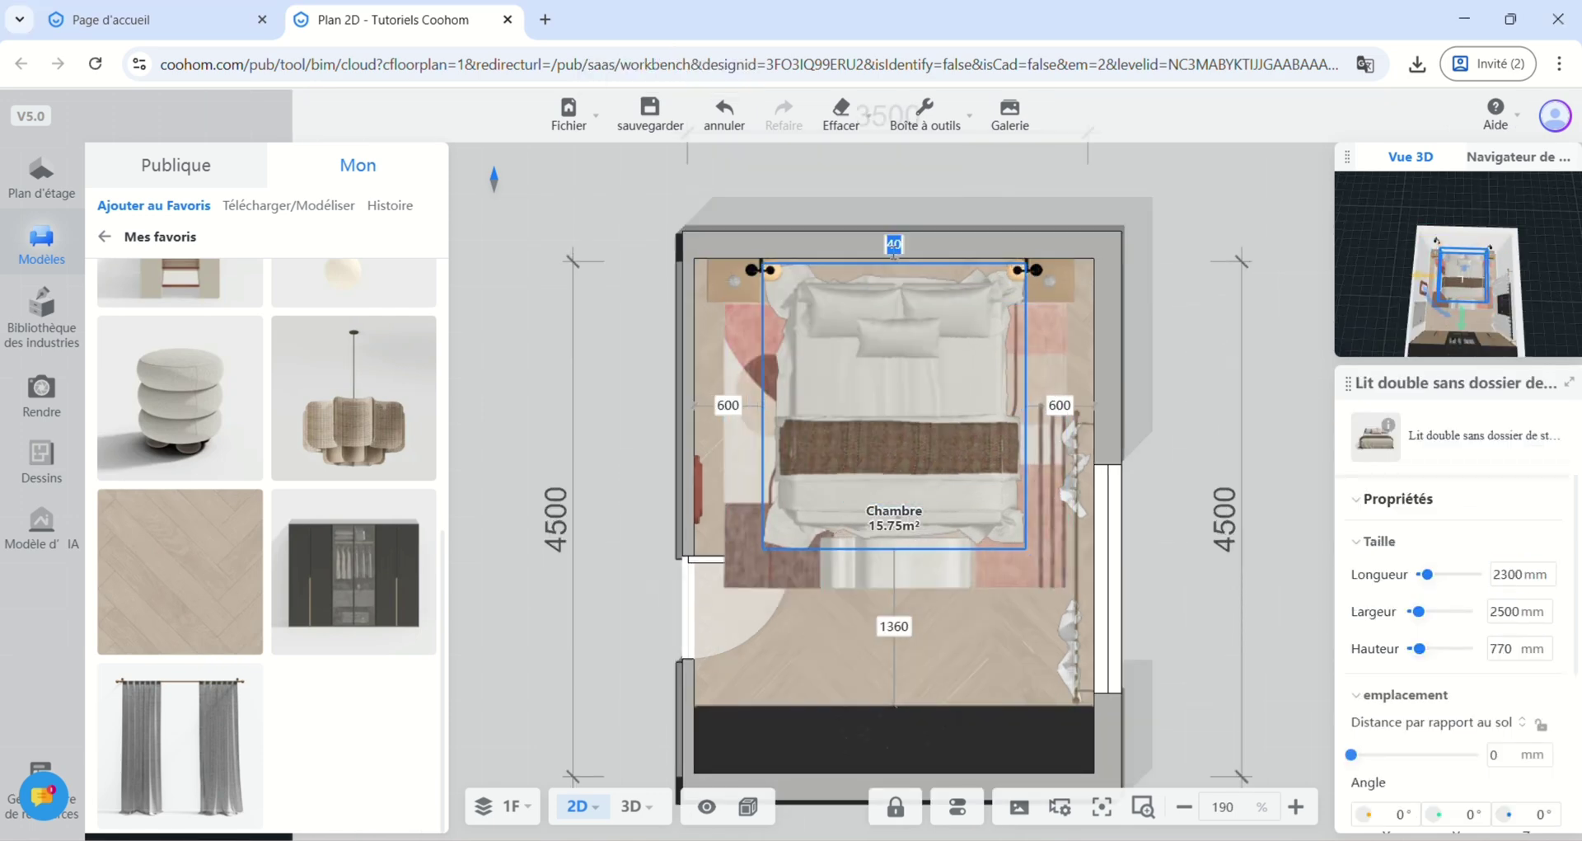
text(0)
key(Return)
- Shorten the window curtains in the 2D plan by pulling in their end nearest the head of the bed
scroll(1195, 486, up, 2)
drag(1059, 625, 1063, 530)
click(1055, 618)
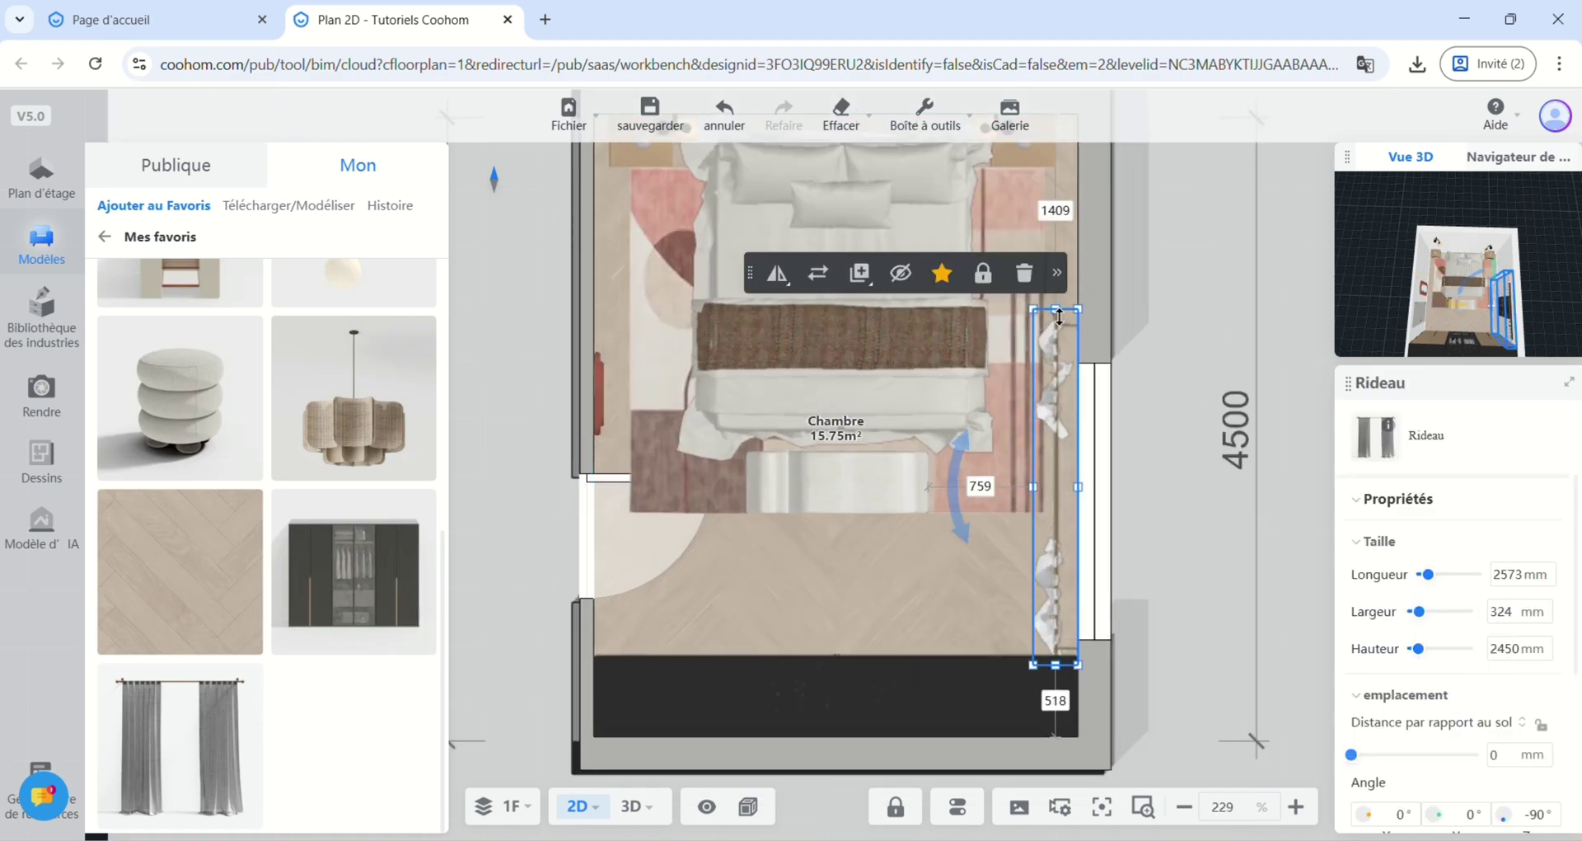
drag(1055, 307, 1058, 339)
scroll(1142, 428, down, 2)
drag(1142, 428, 1142, 499)
- Adjust the nightstands' distances from the side walls in the 2D plan, then deselect them
click(722, 267)
click(684, 268)
text(0)
key(Return)
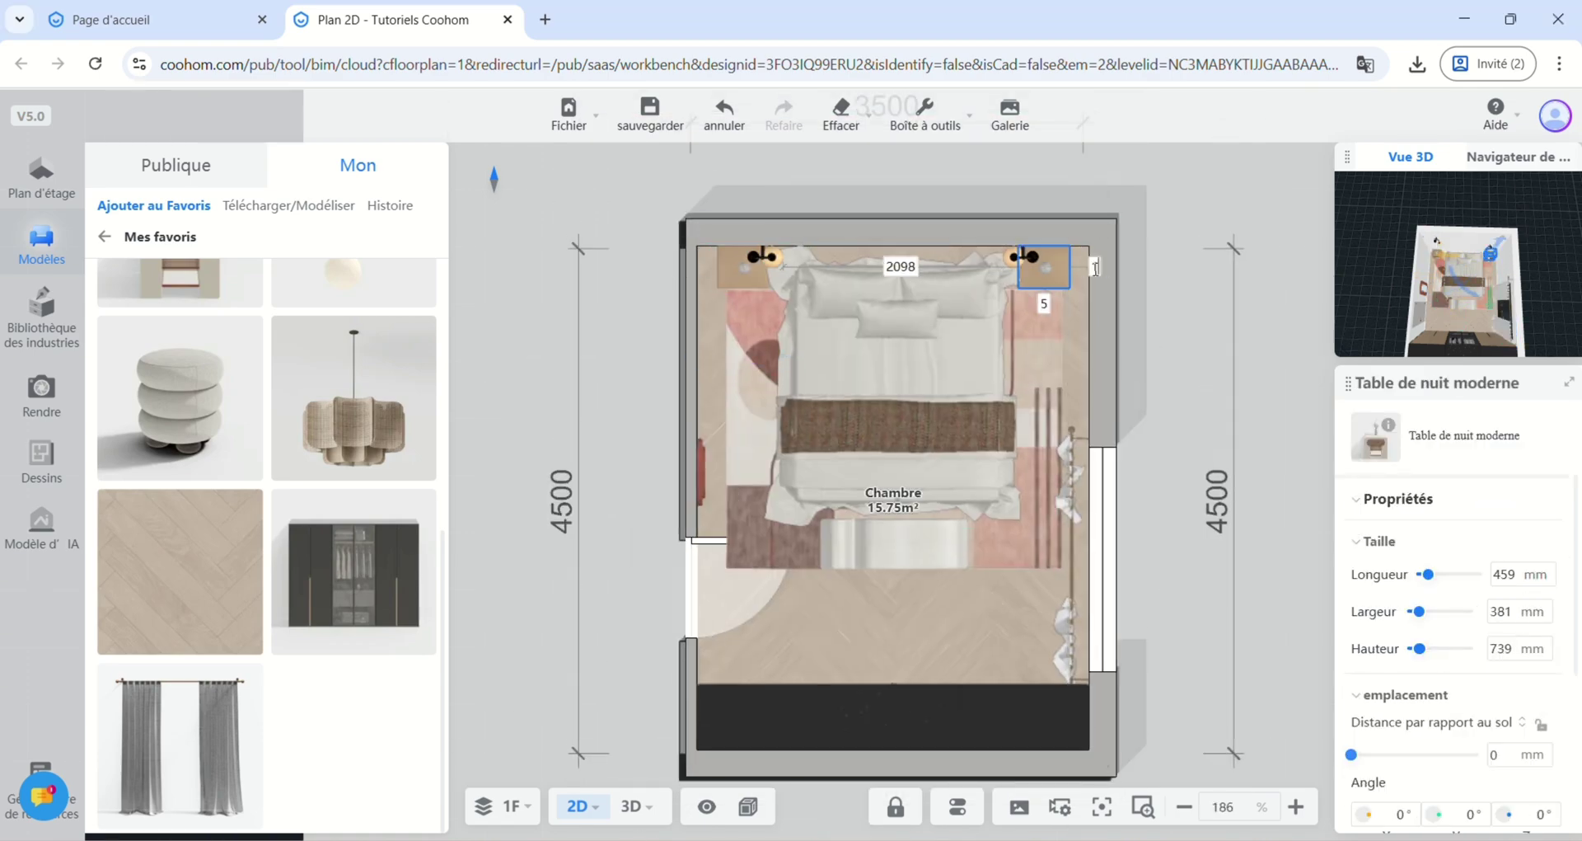
click(1205, 385)
- Return to the 3D view, select the wall lamp on the mirror side of the bed and open its distance from the floor for editing
click(631, 806)
click(717, 424)
click(1508, 753)
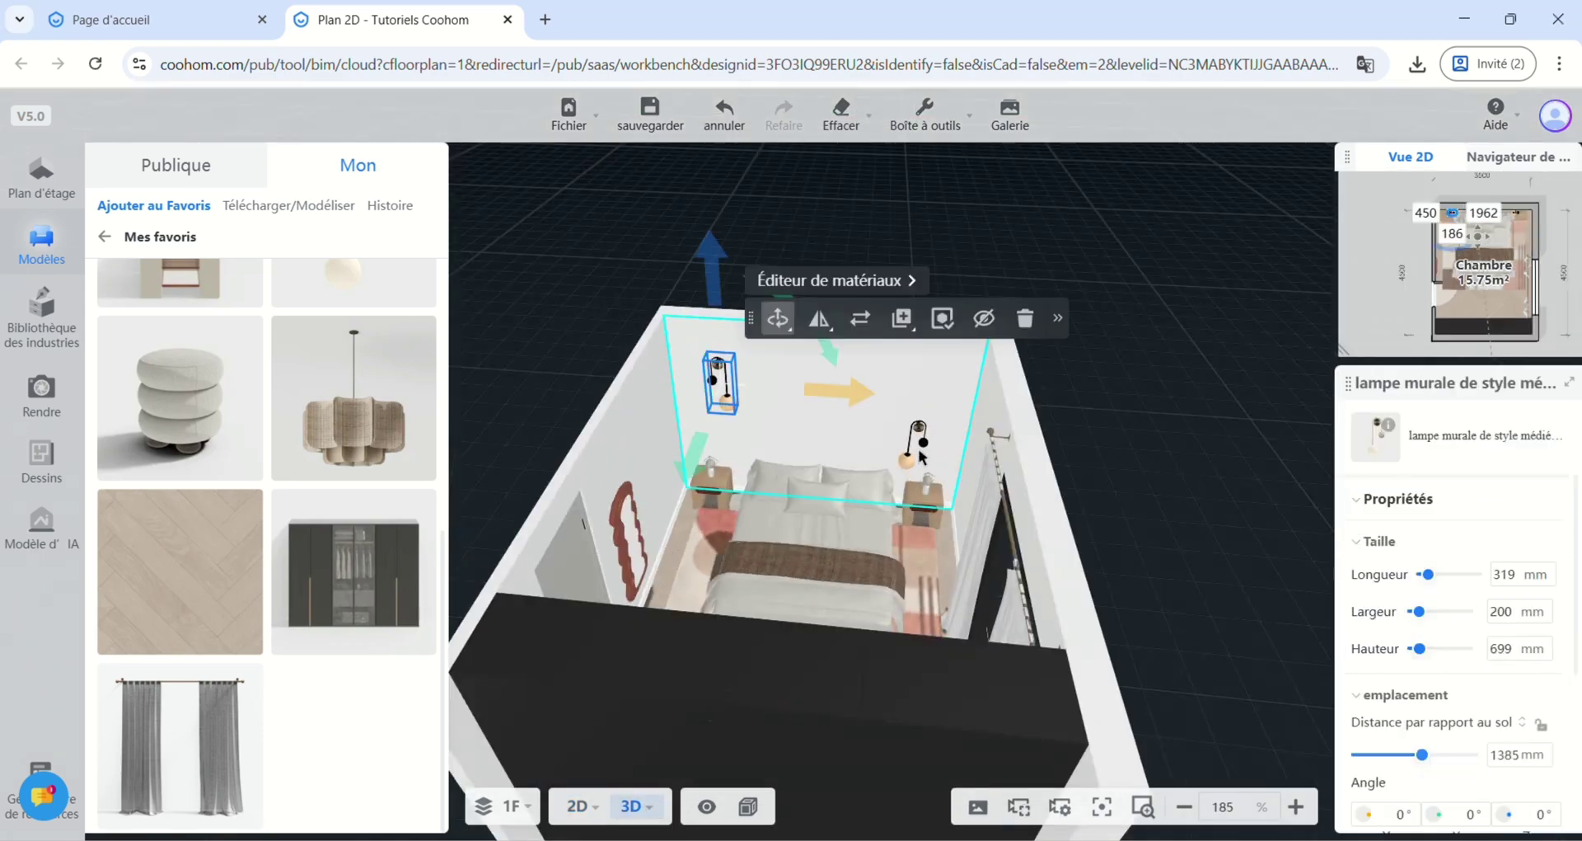